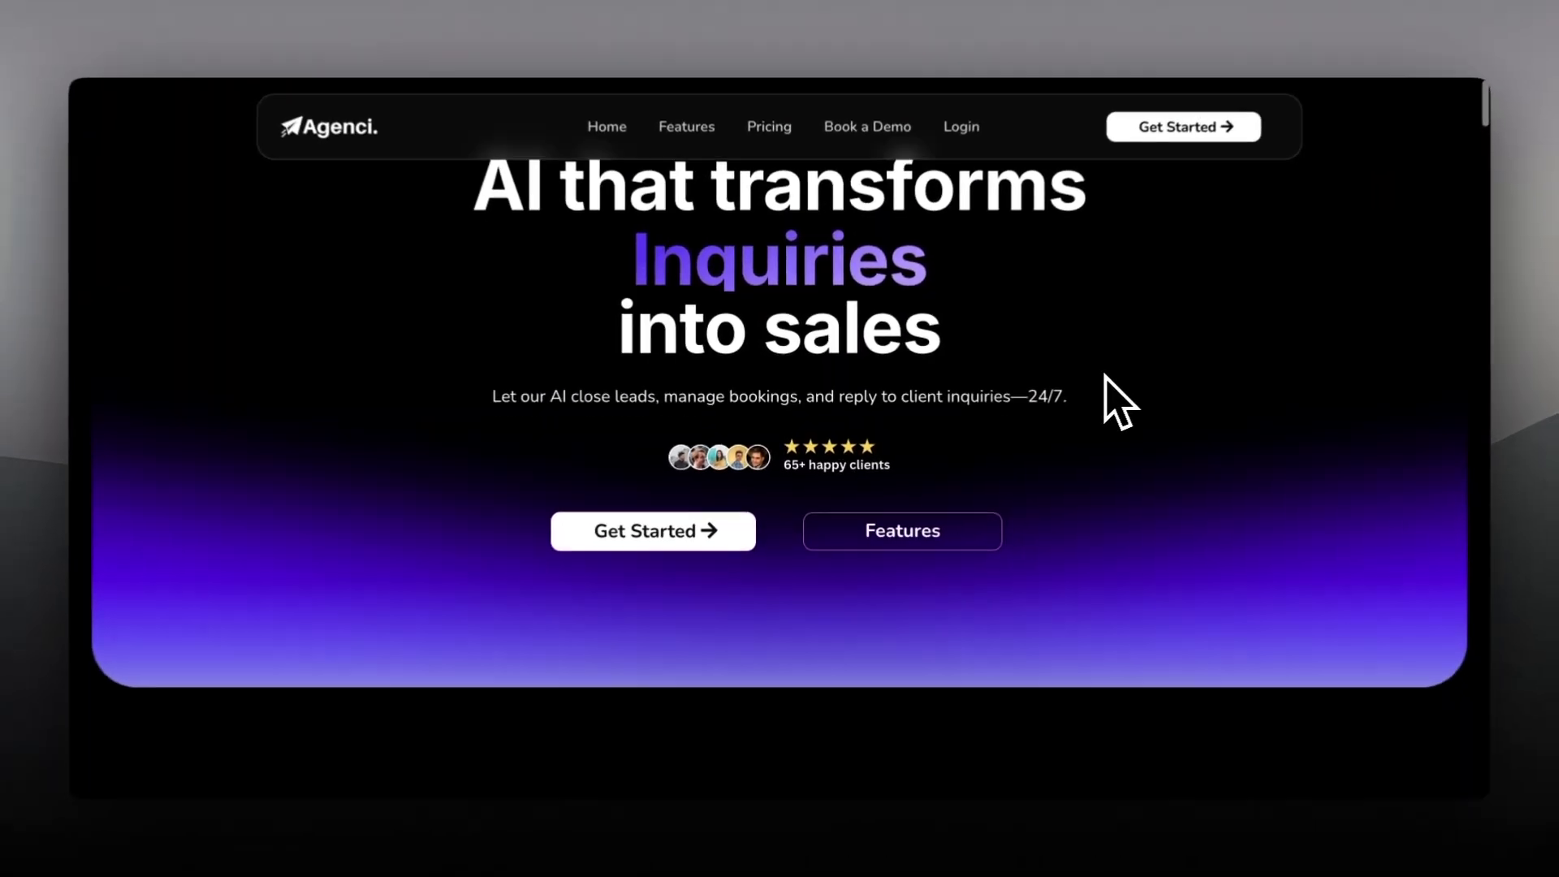
Step: Review the Agenci home page from the hero through the Conversations AI, Funnels AI and Workflows AI sections
scroll(1100, 377, down, 6)
scroll(1105, 398, down, 10)
scroll(1105, 398, up, 1)
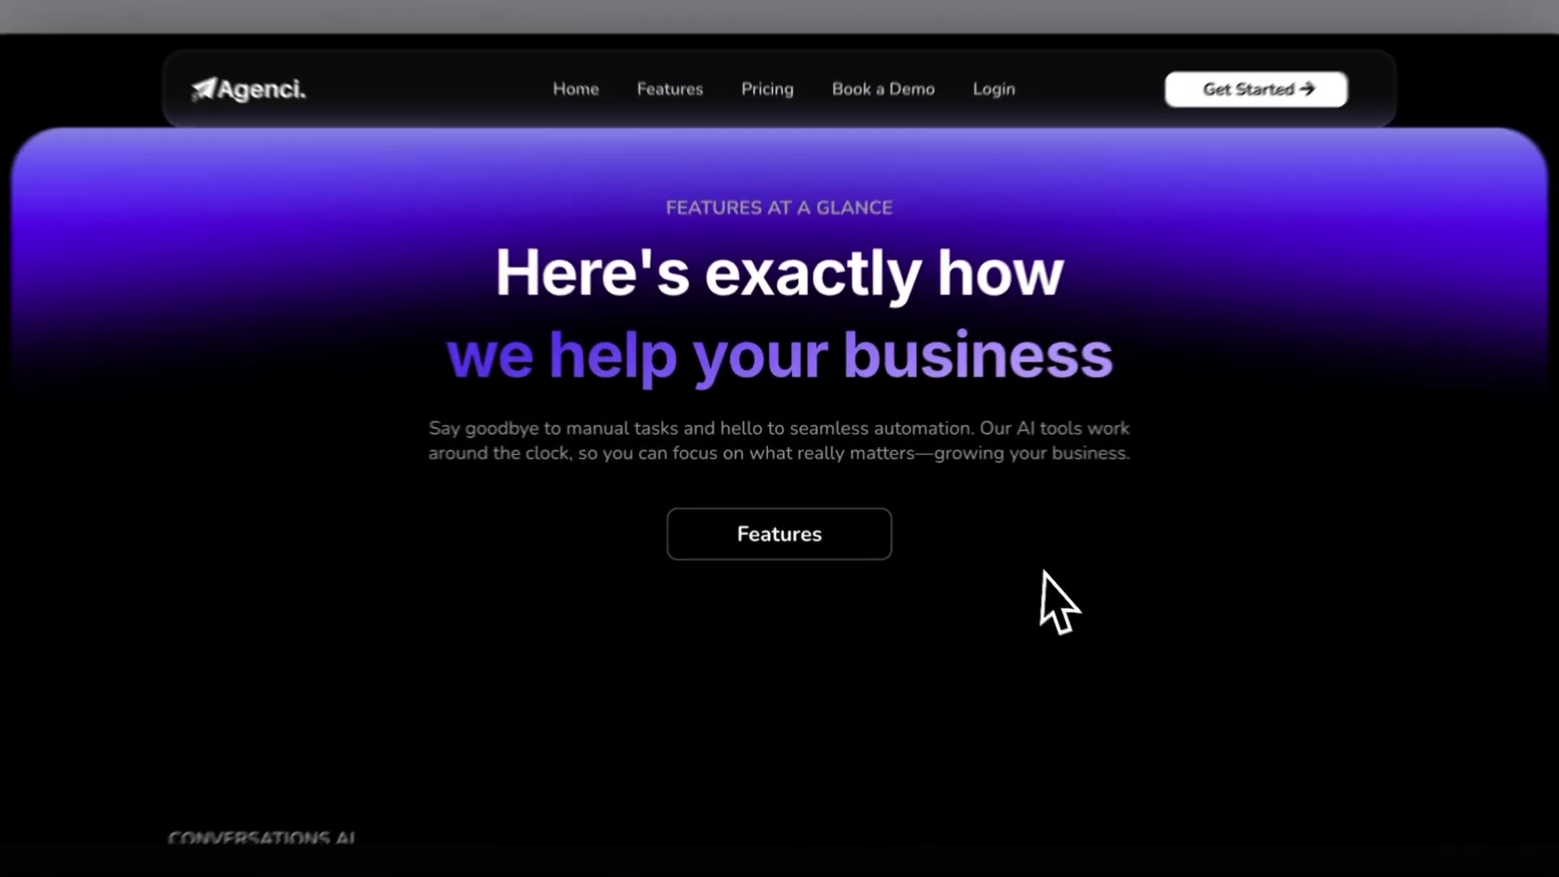
scroll(1089, 585, down, 5)
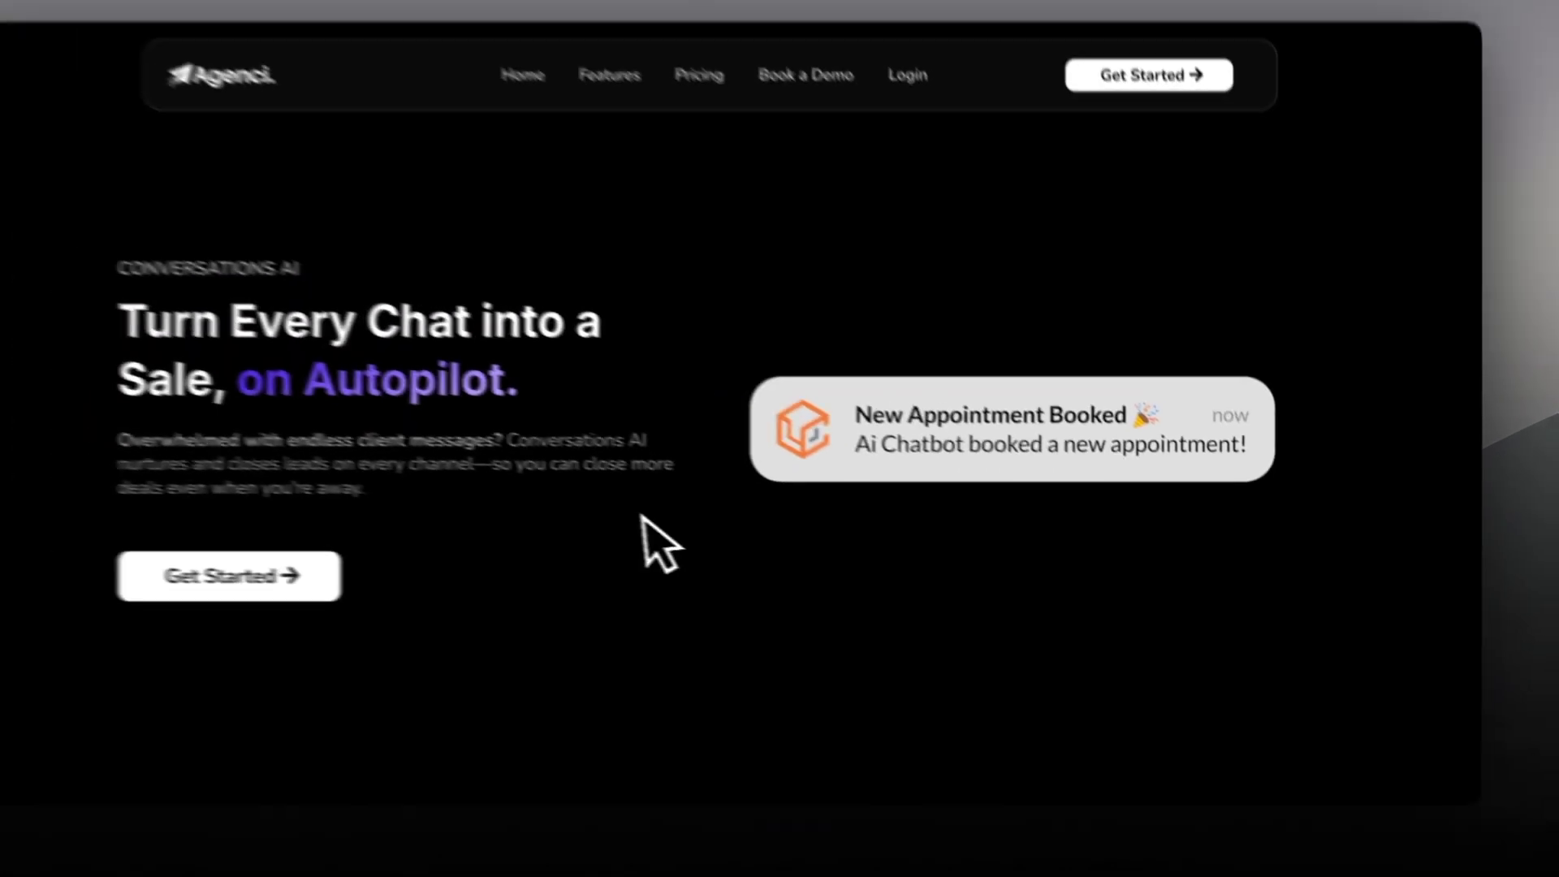
scroll(641, 519, down, 10)
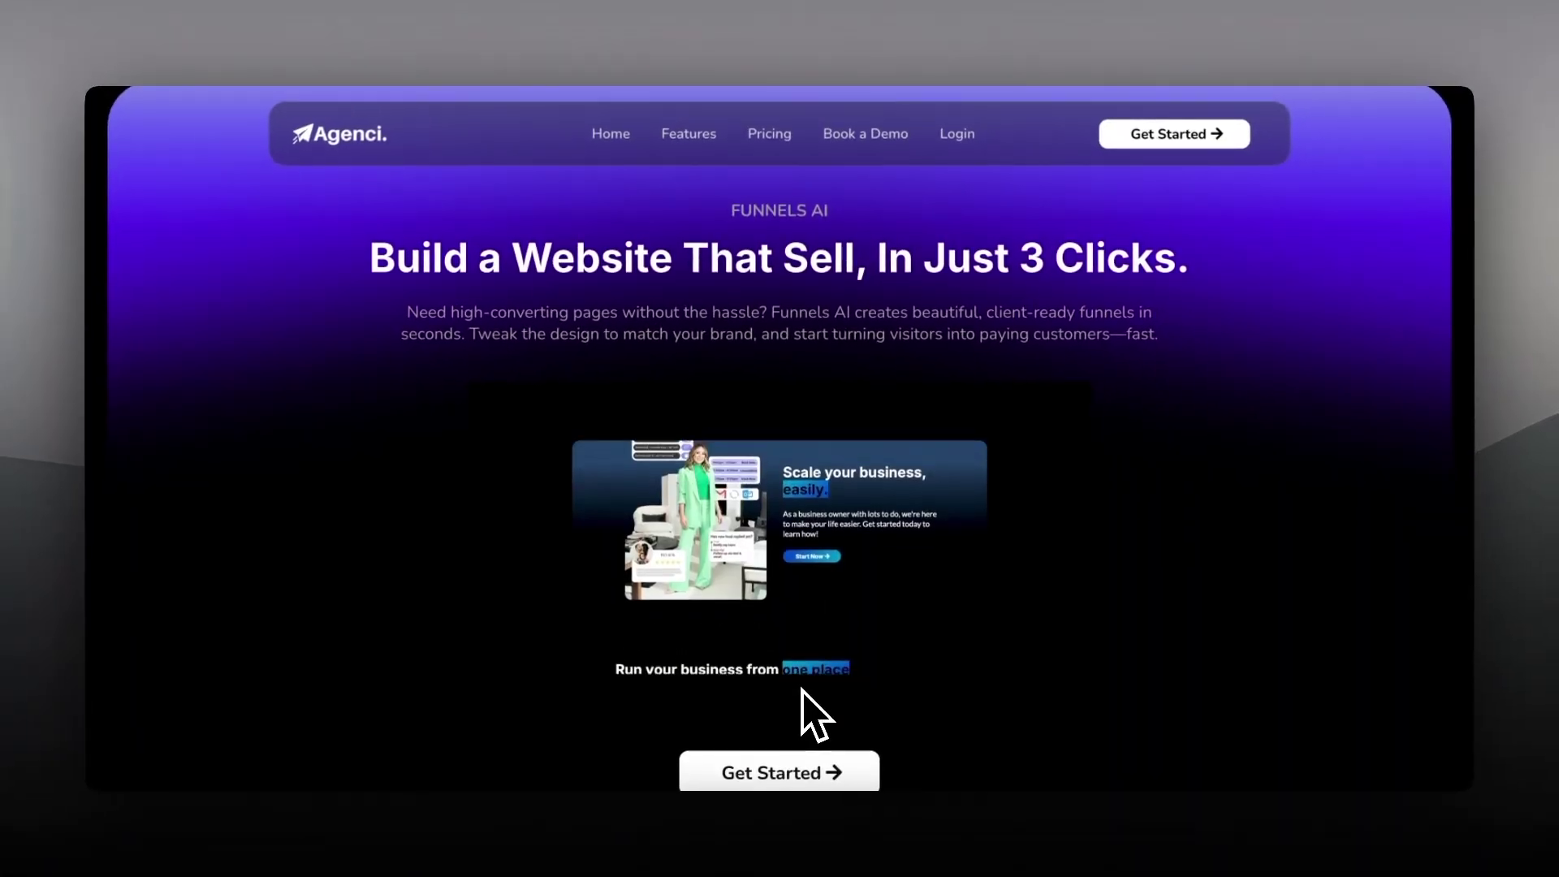
scroll(804, 690, down, 10)
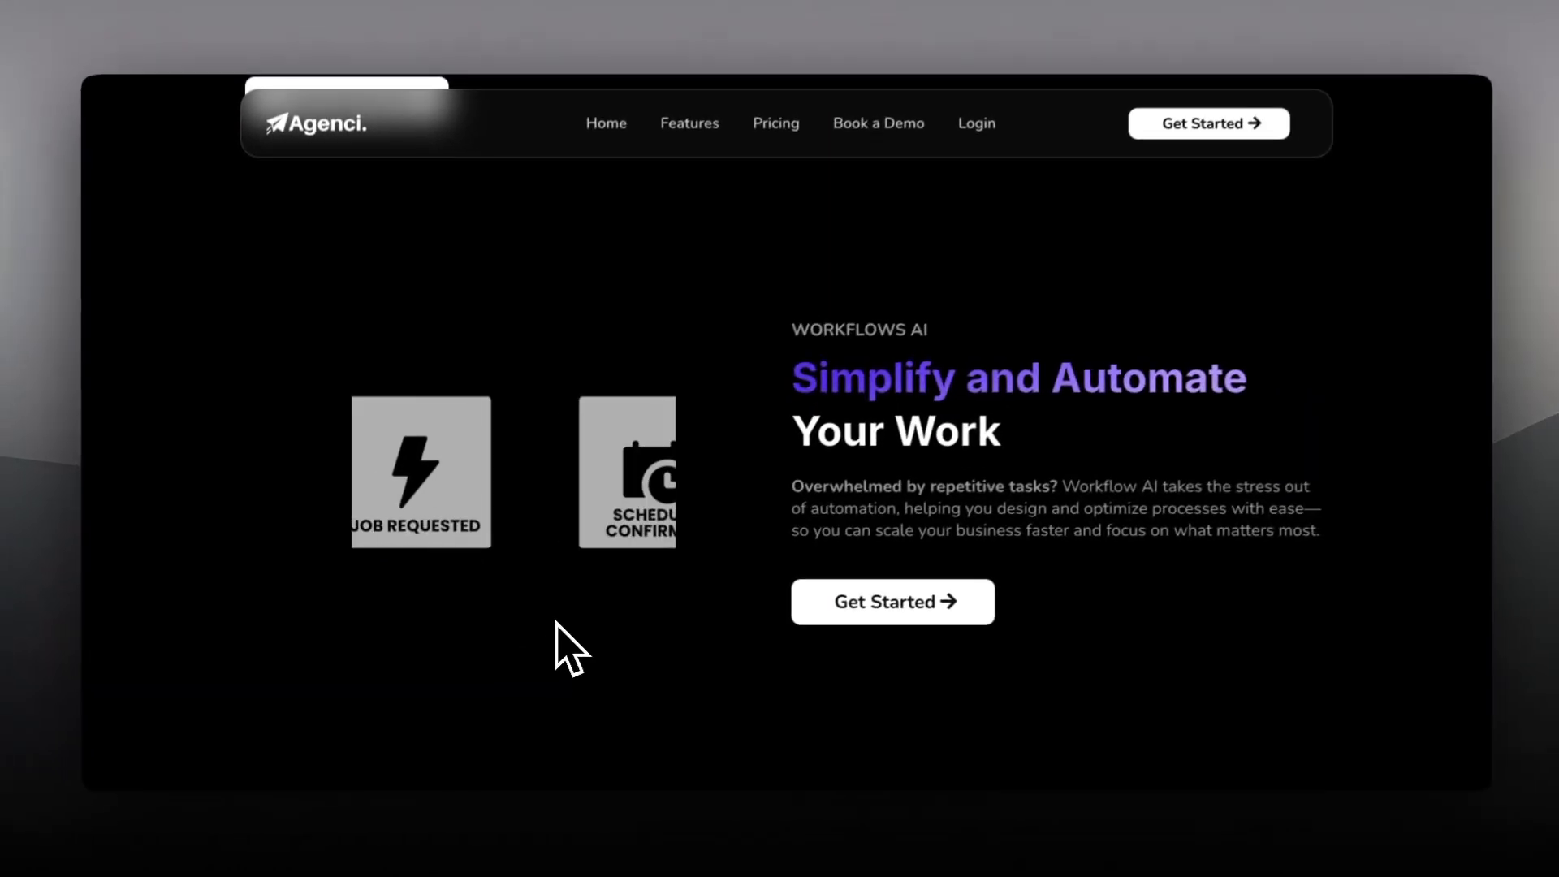
scroll(1105, 674, down, 10)
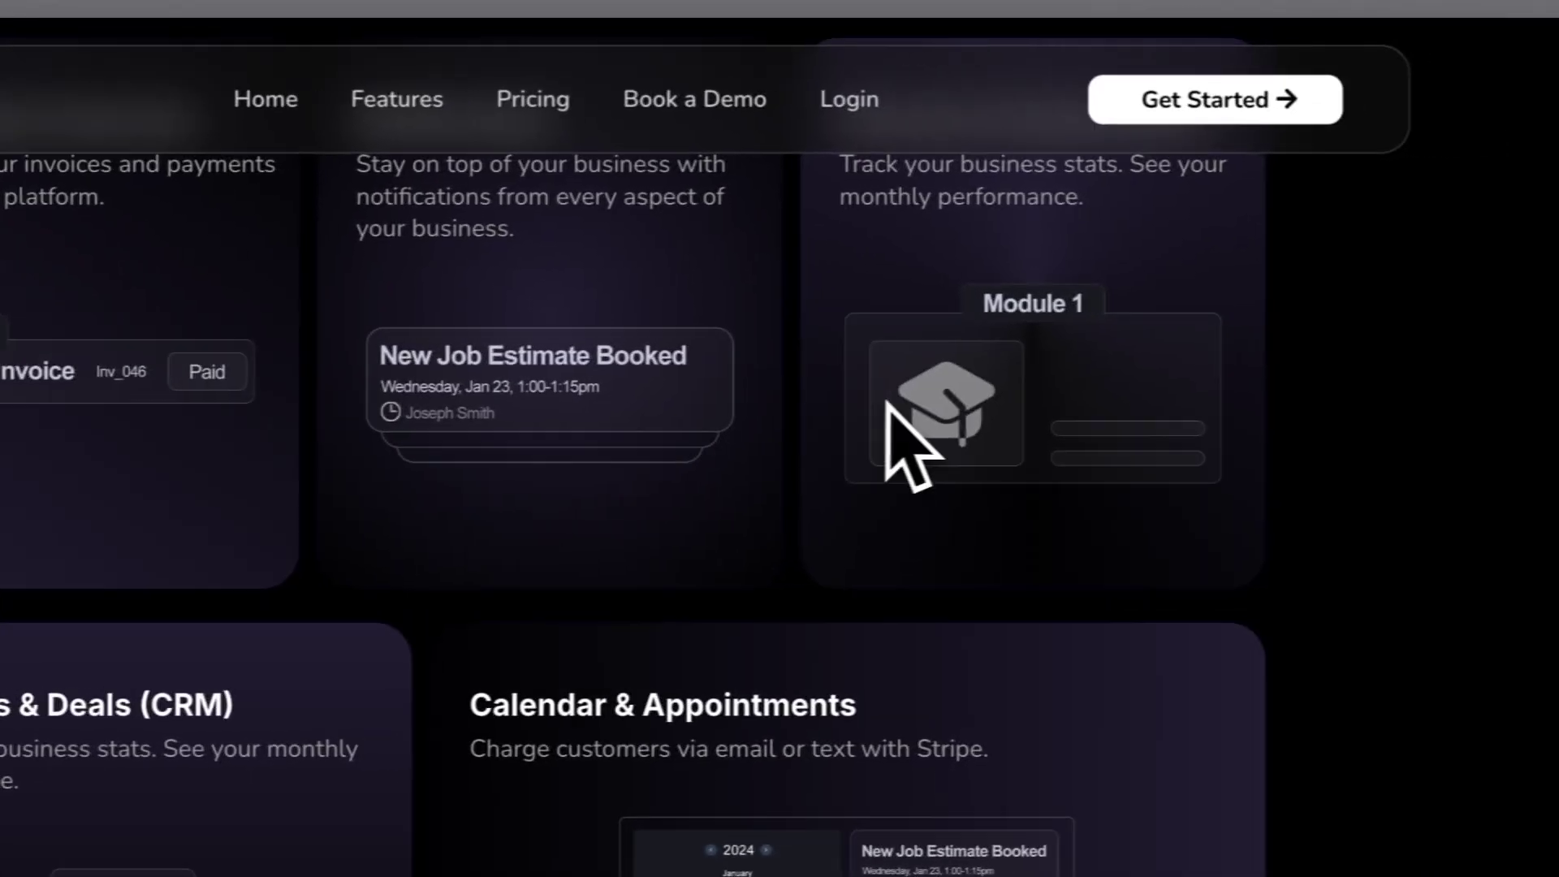
Step: Examine the feature cards under the streamlining headline and the Starter and Ultimate pricing plans on the Agenci page
scroll(1184, 382, up, 3)
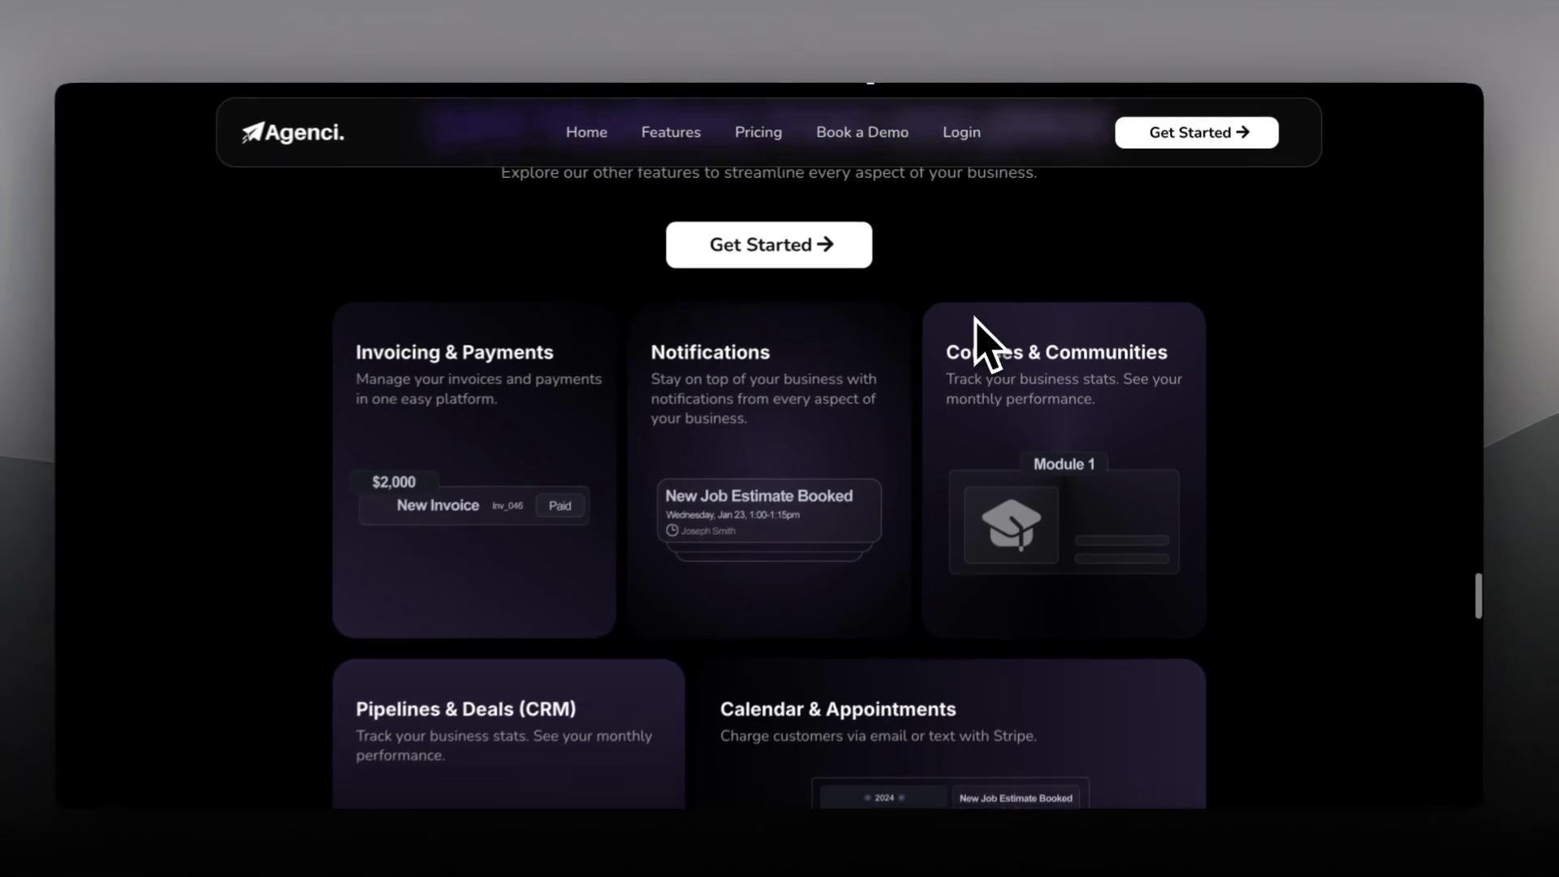
scroll(979, 325, up, 5)
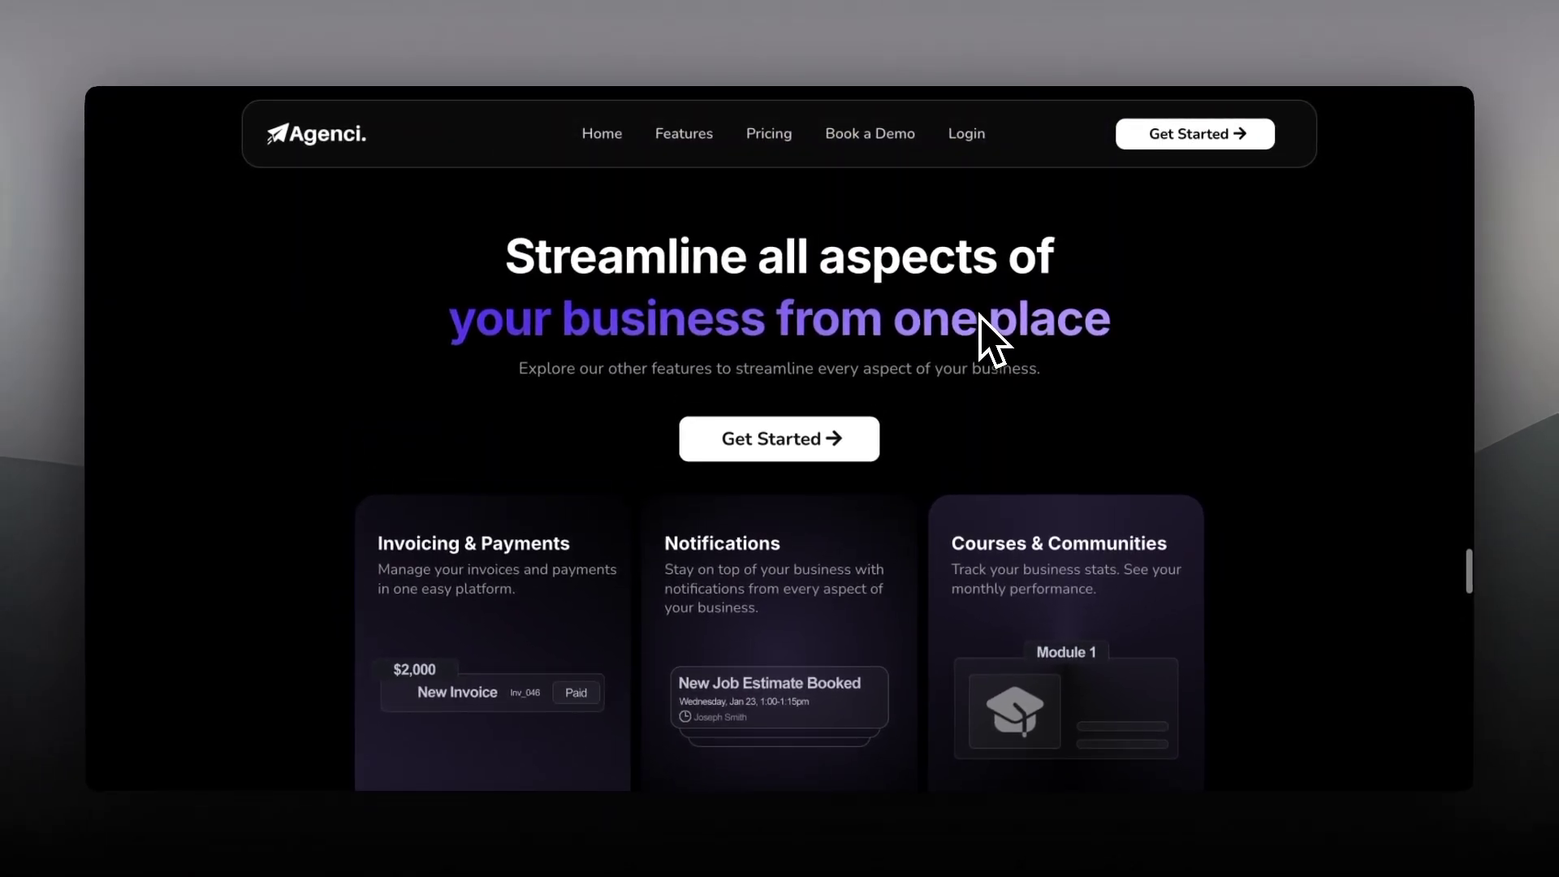
scroll(983, 325, down, 10)
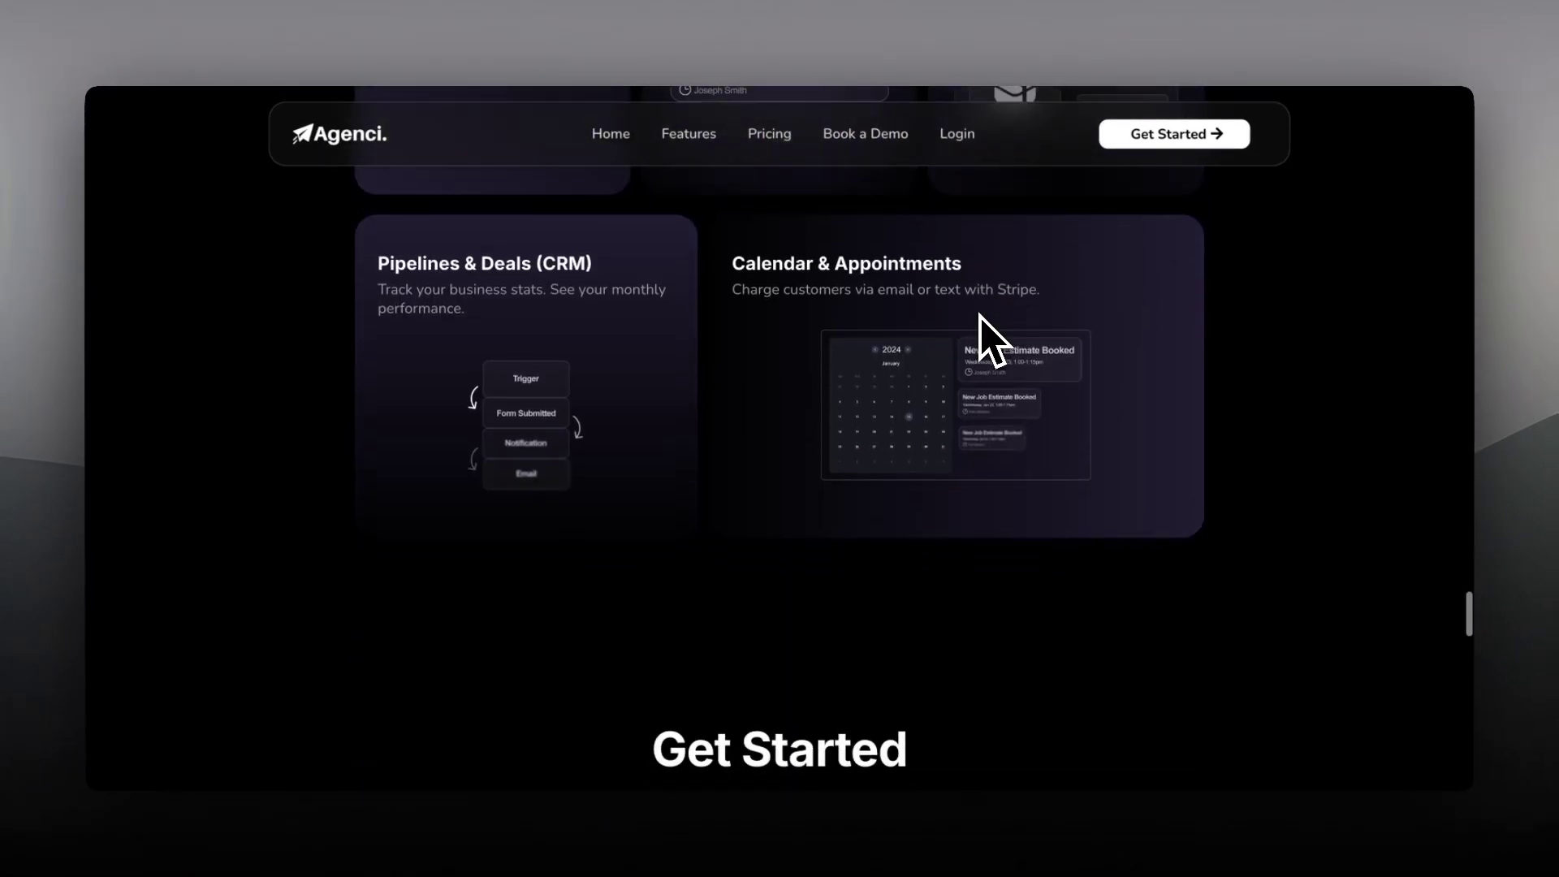
scroll(979, 315, down, 7)
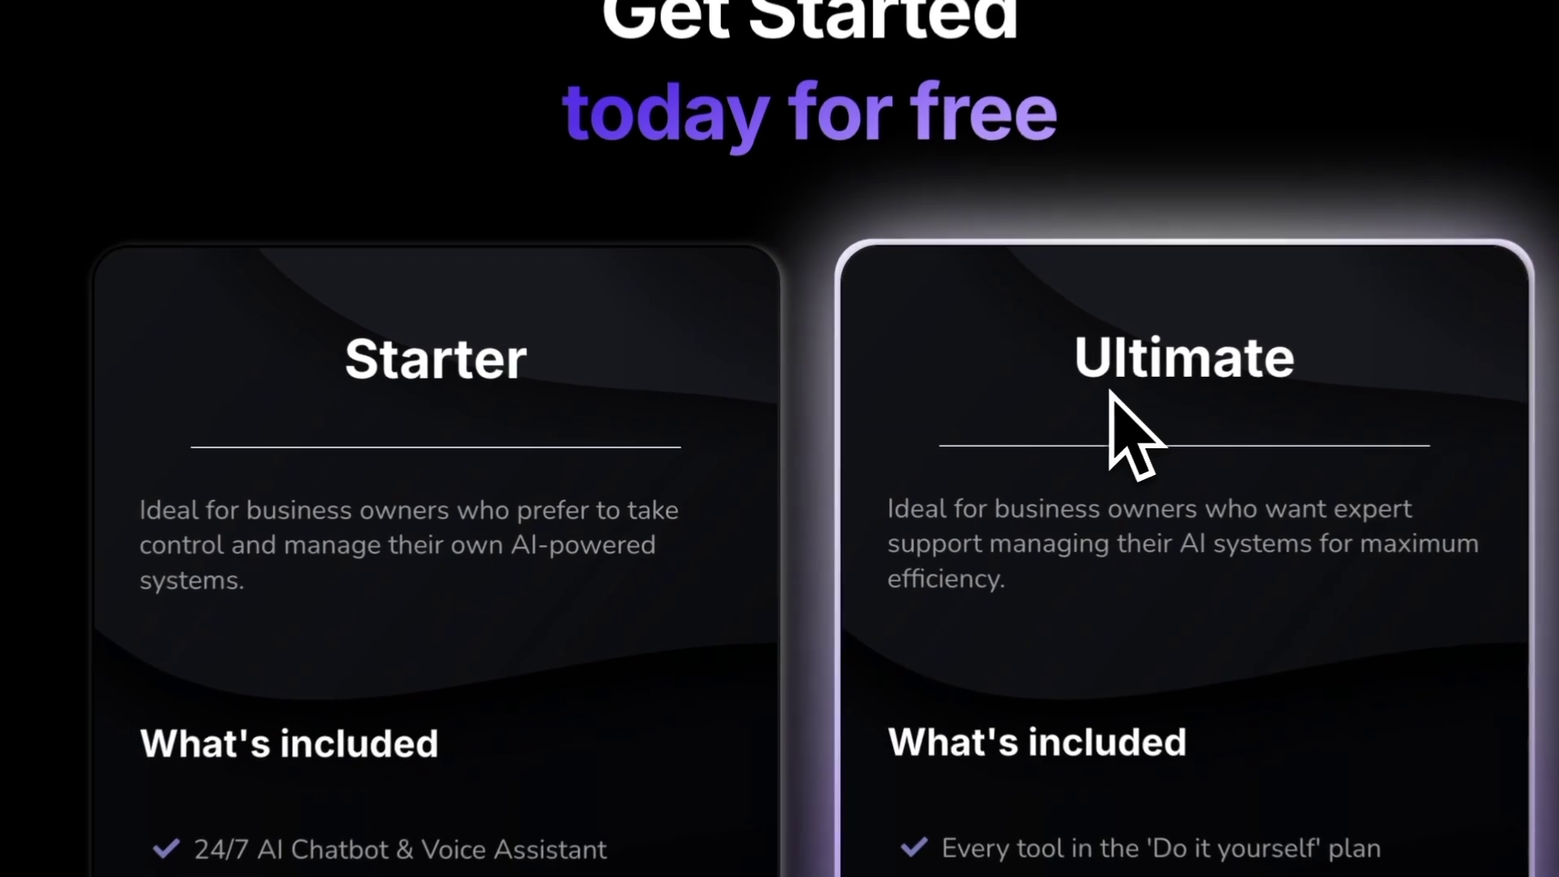
scroll(669, 470, down, 5)
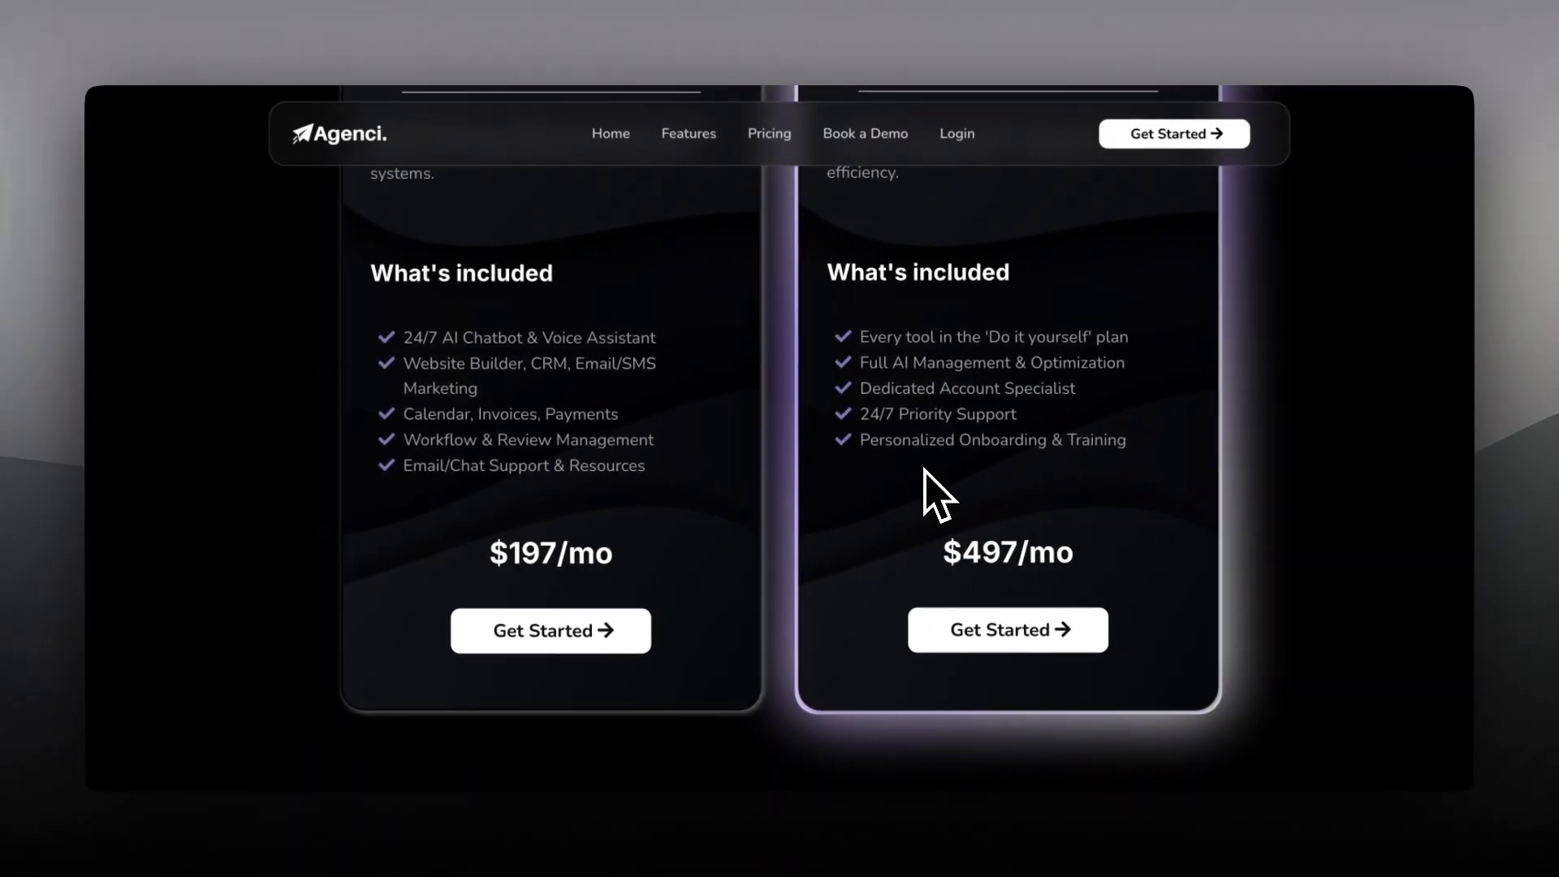
scroll(927, 483, up, 5)
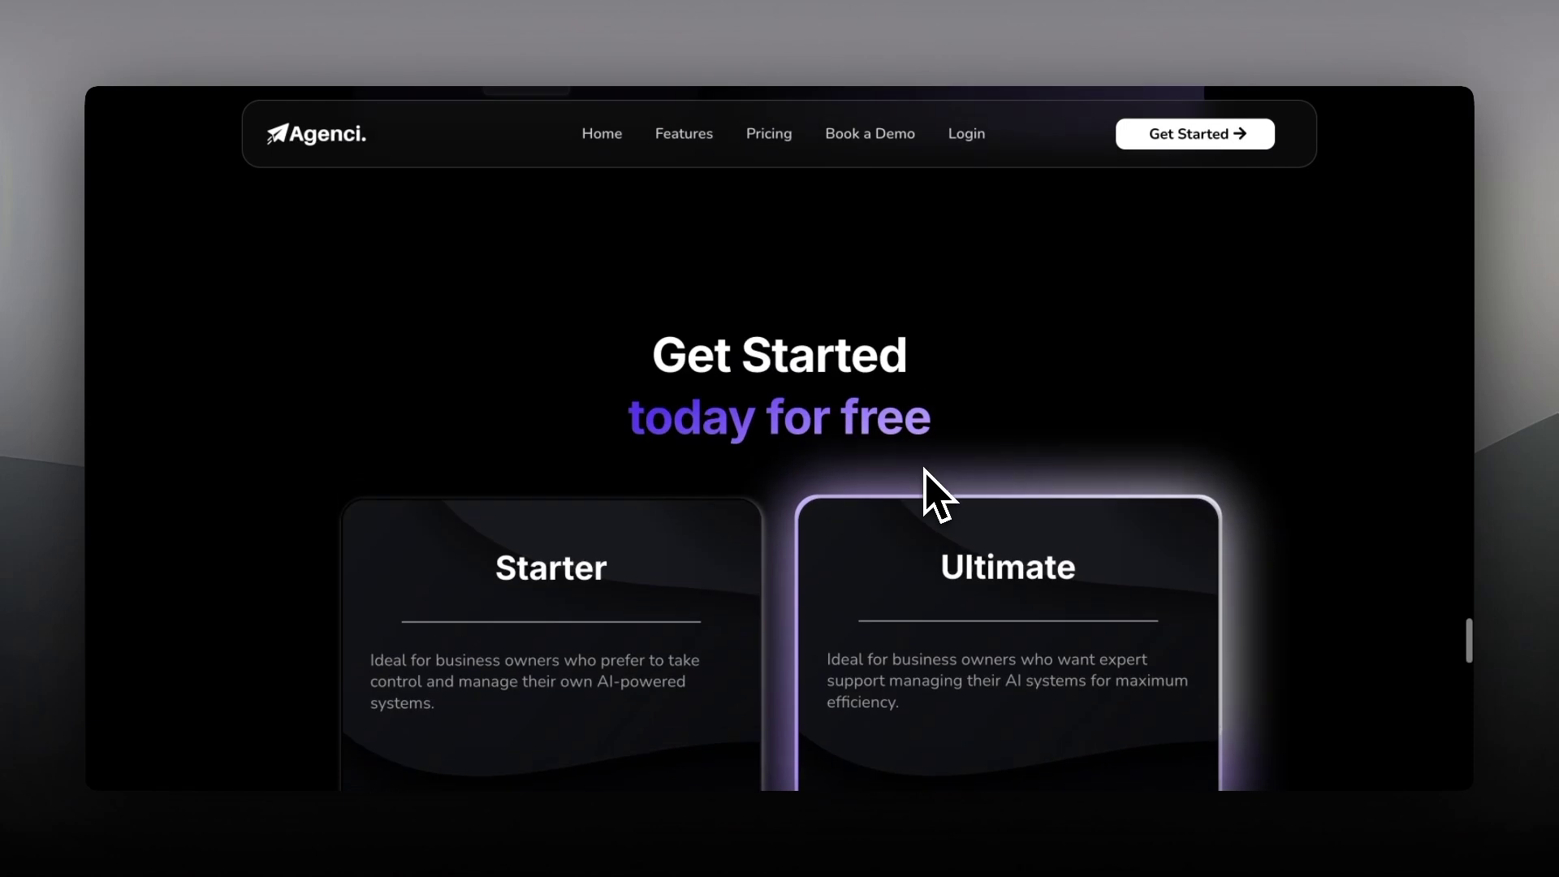
scroll(923, 469, up, 1)
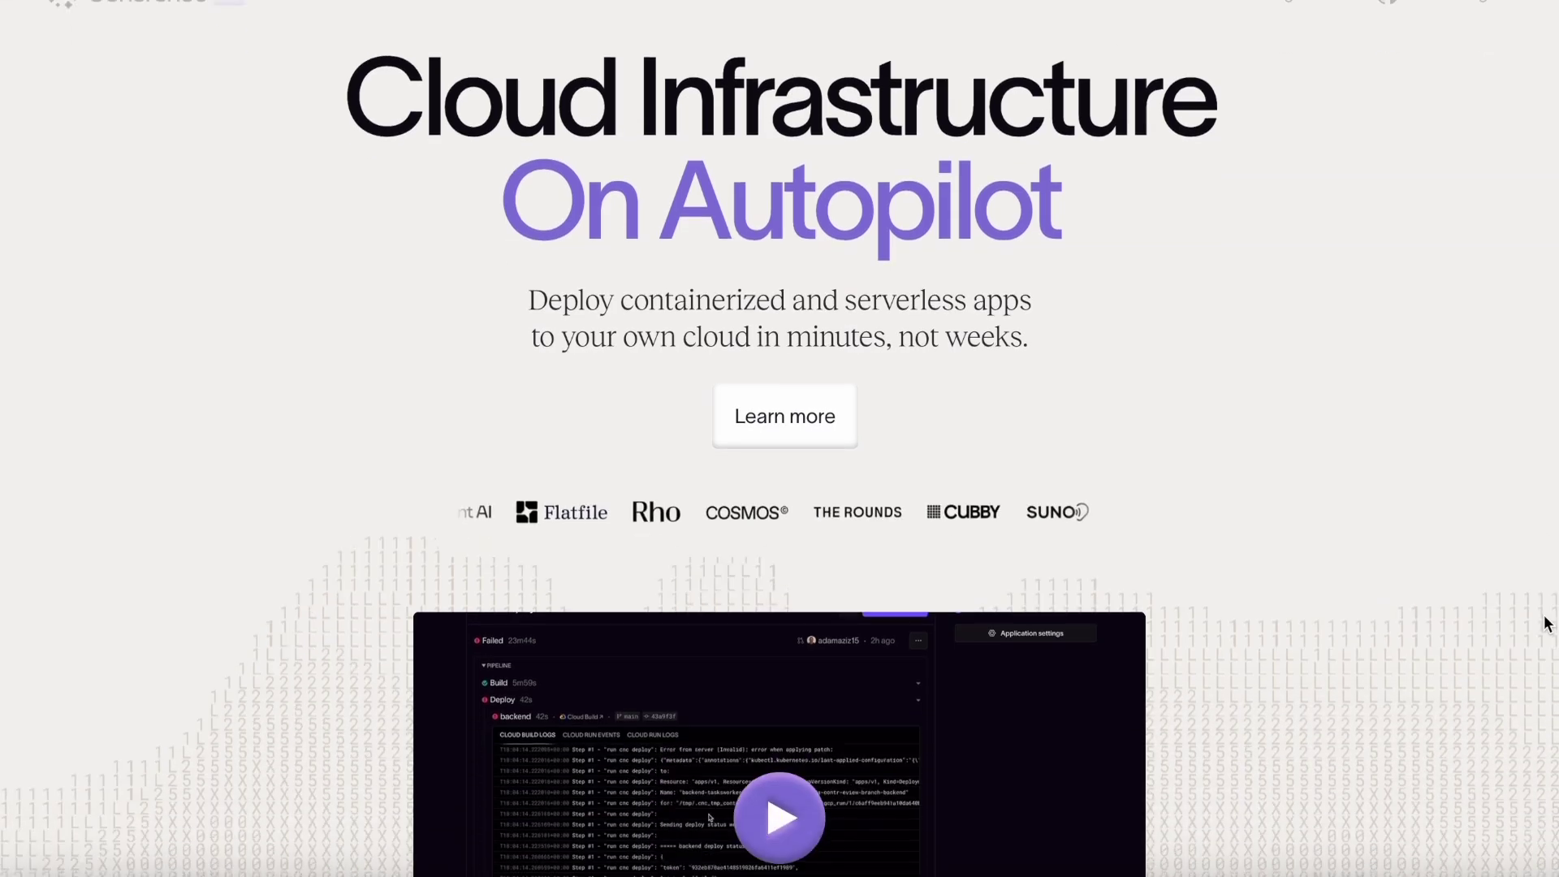
Step: Look over the Cloud Infrastructure example page and the teal business template with placeholder text as design comparisons
scroll(1545, 623, down, 3)
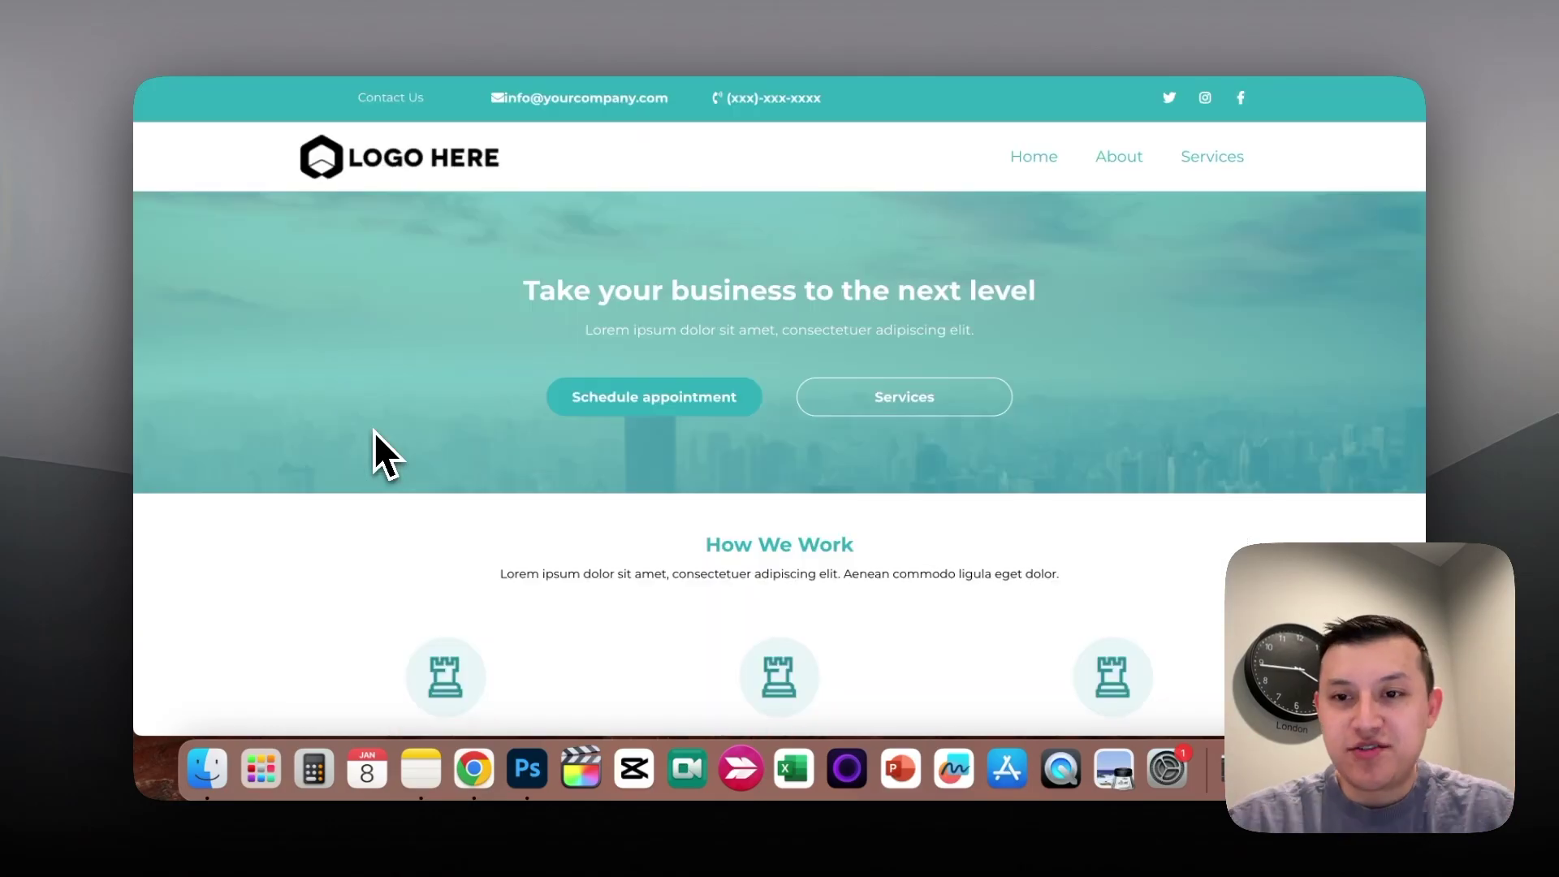
scroll(373, 431, down, 10)
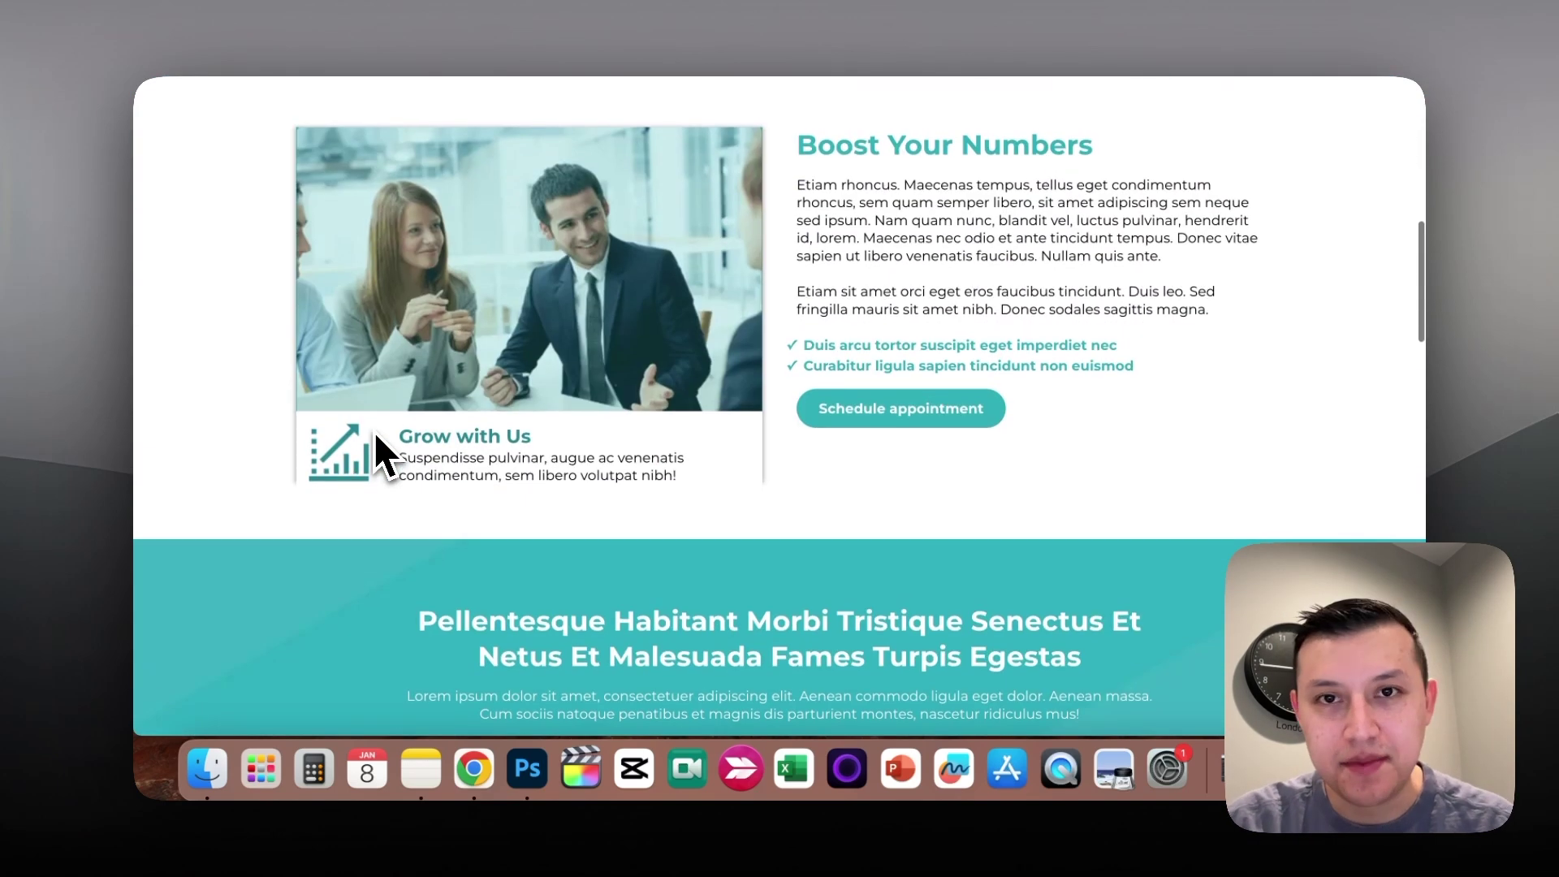
scroll(374, 432, down, 7)
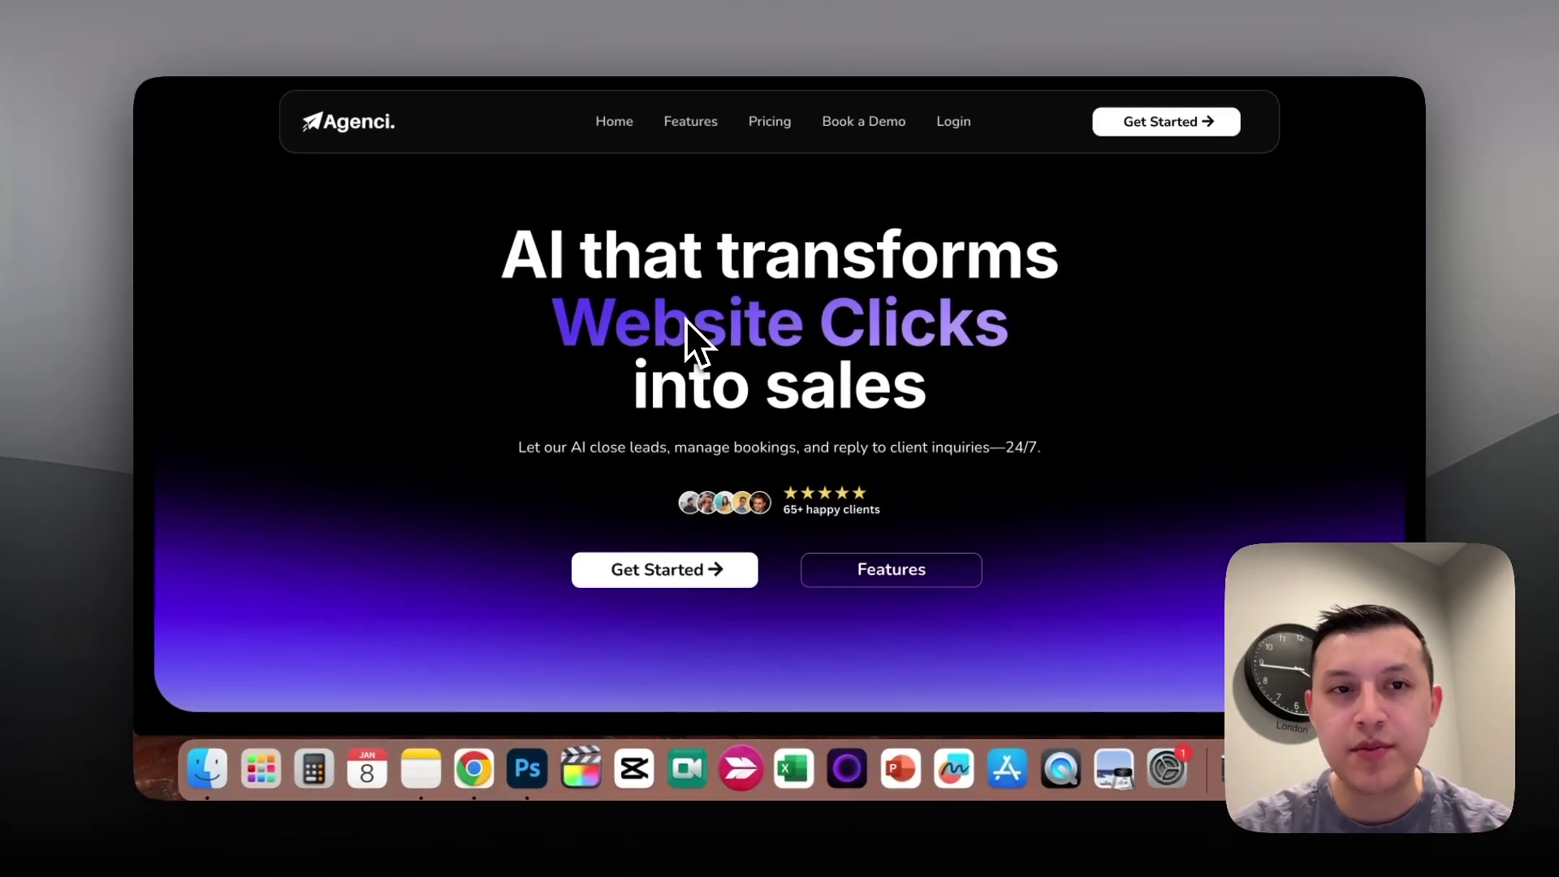
Step: Examine the Agenci hero section's headline, client rating and call-to-action buttons on the live page and in the page editor
scroll(685, 320, down, 5)
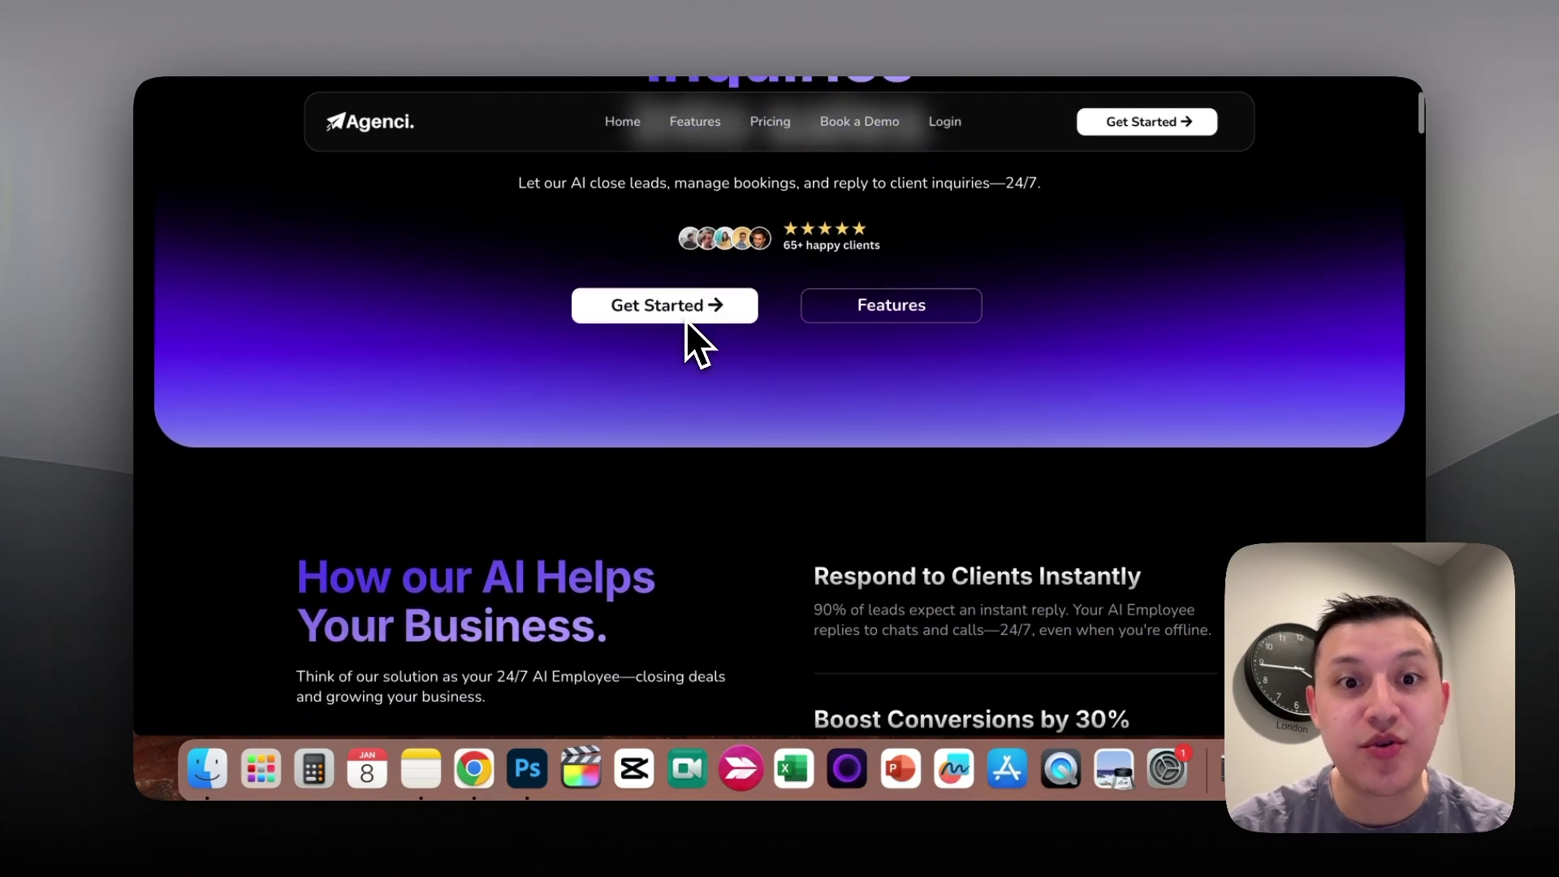
scroll(685, 320, up, 4)
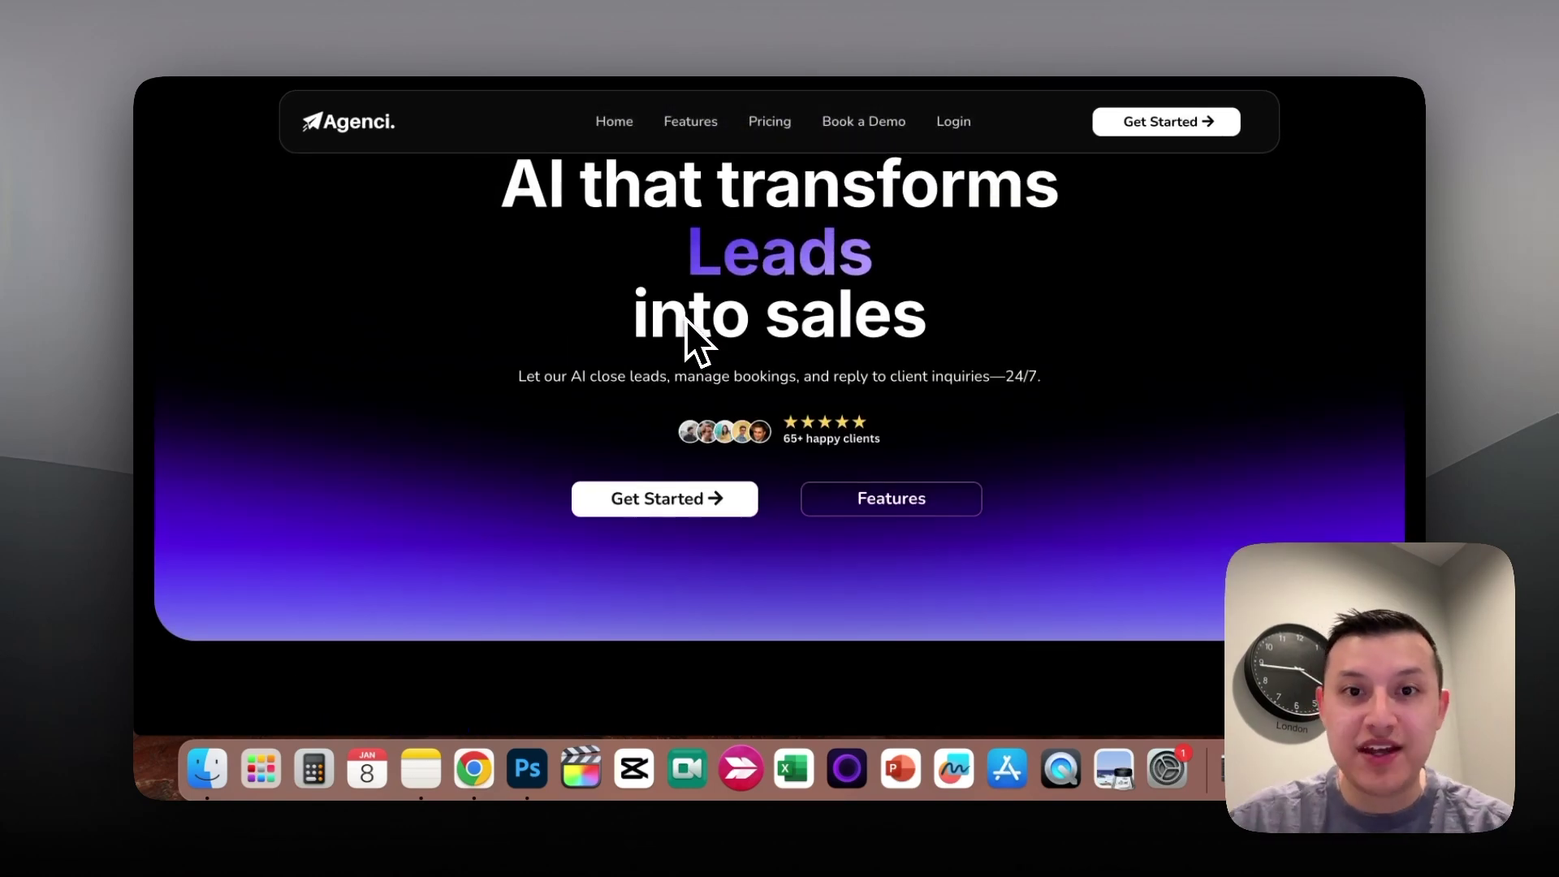
scroll(686, 319, up, 2)
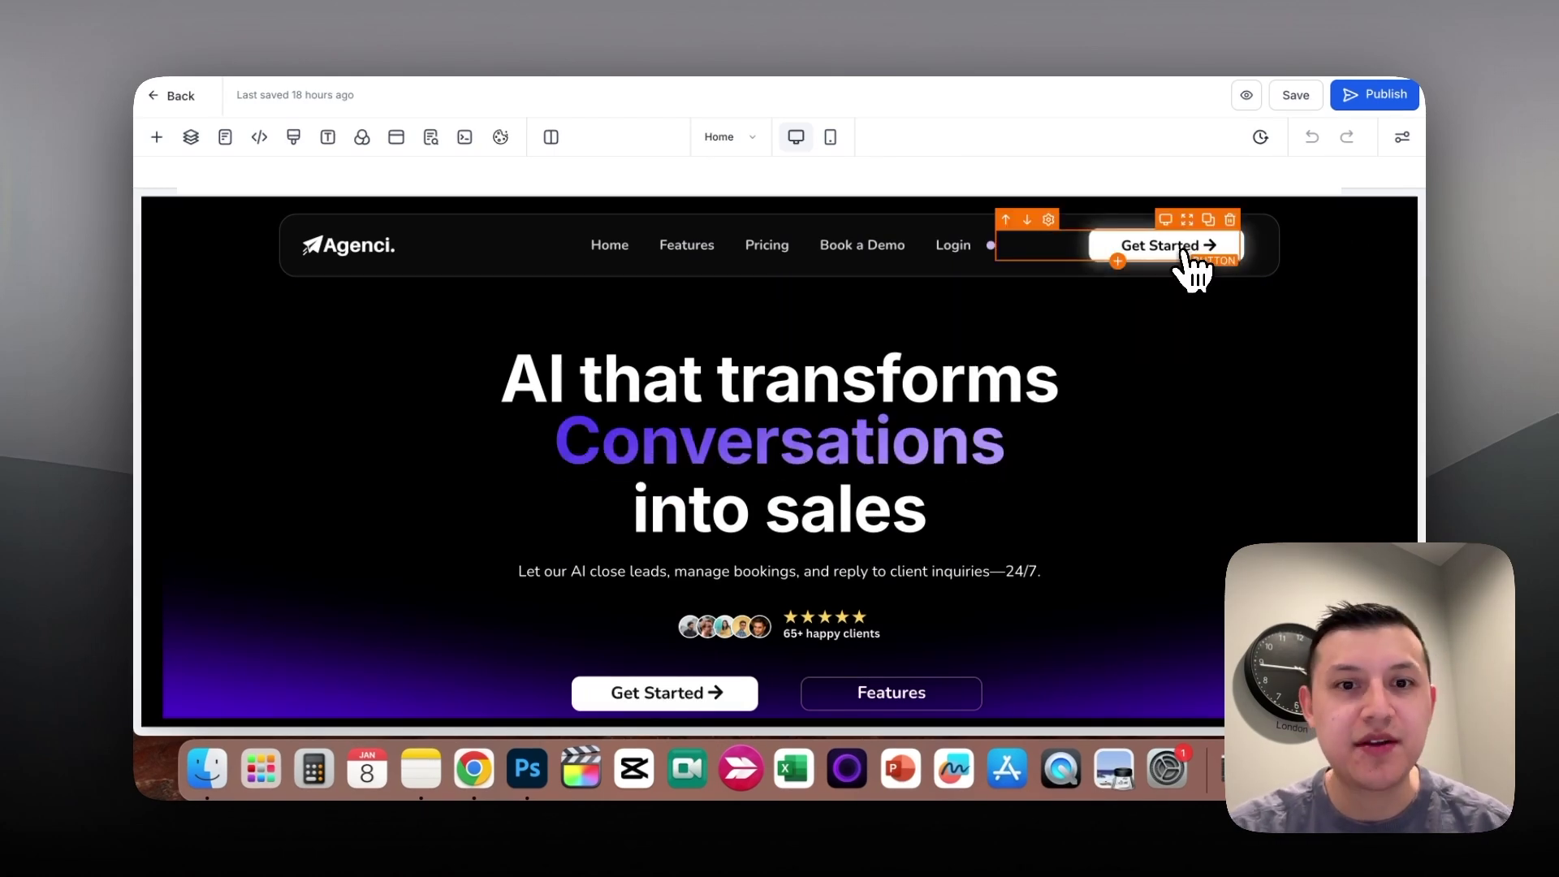
scroll(406, 349, down, 2)
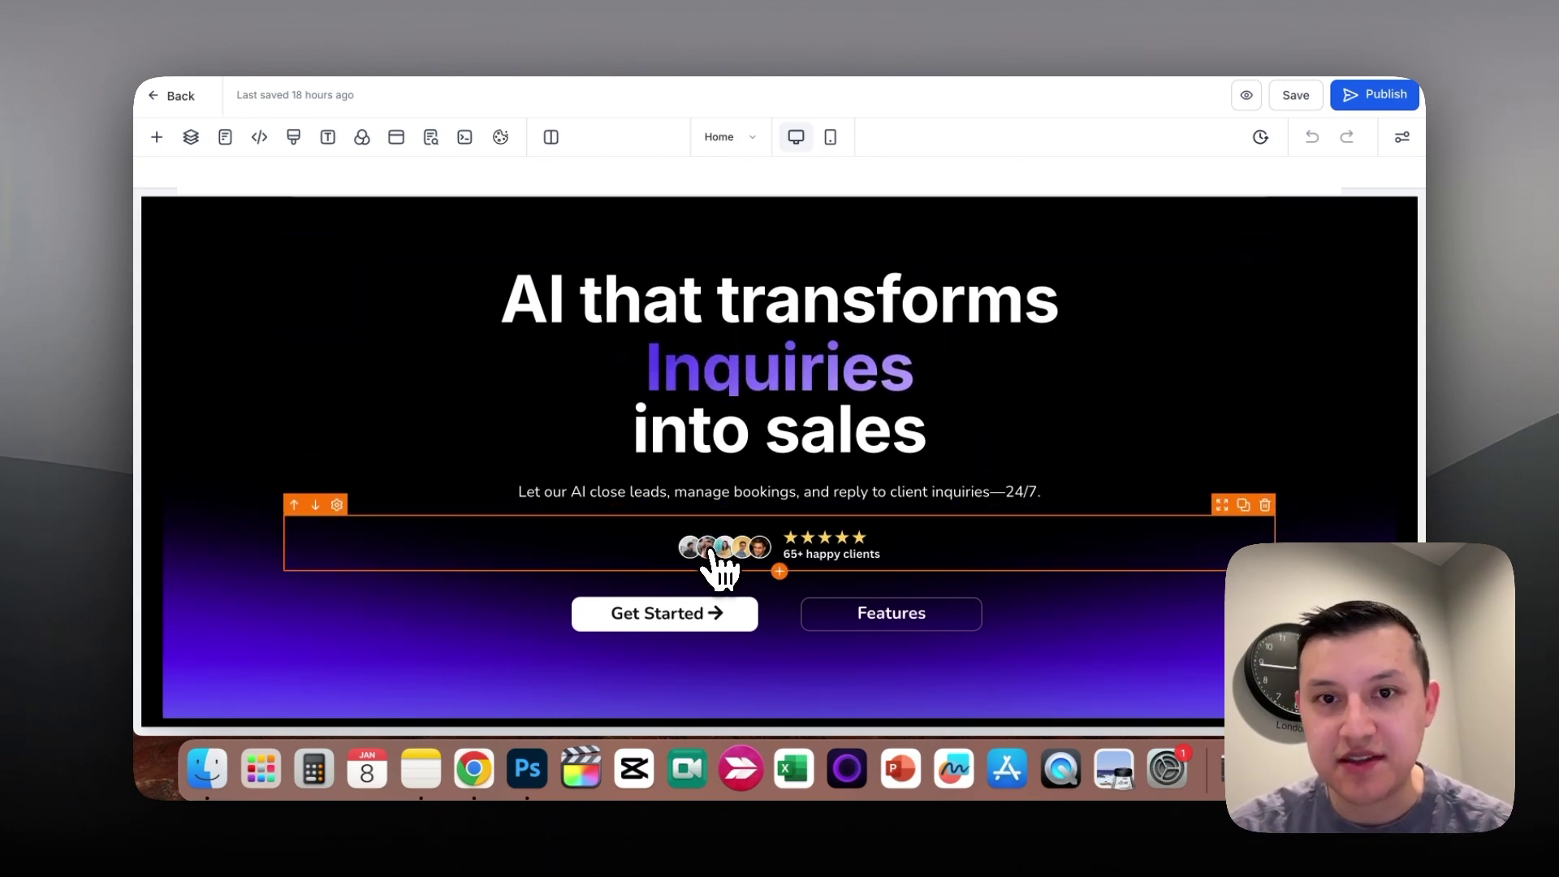
scroll(710, 560, down, 2)
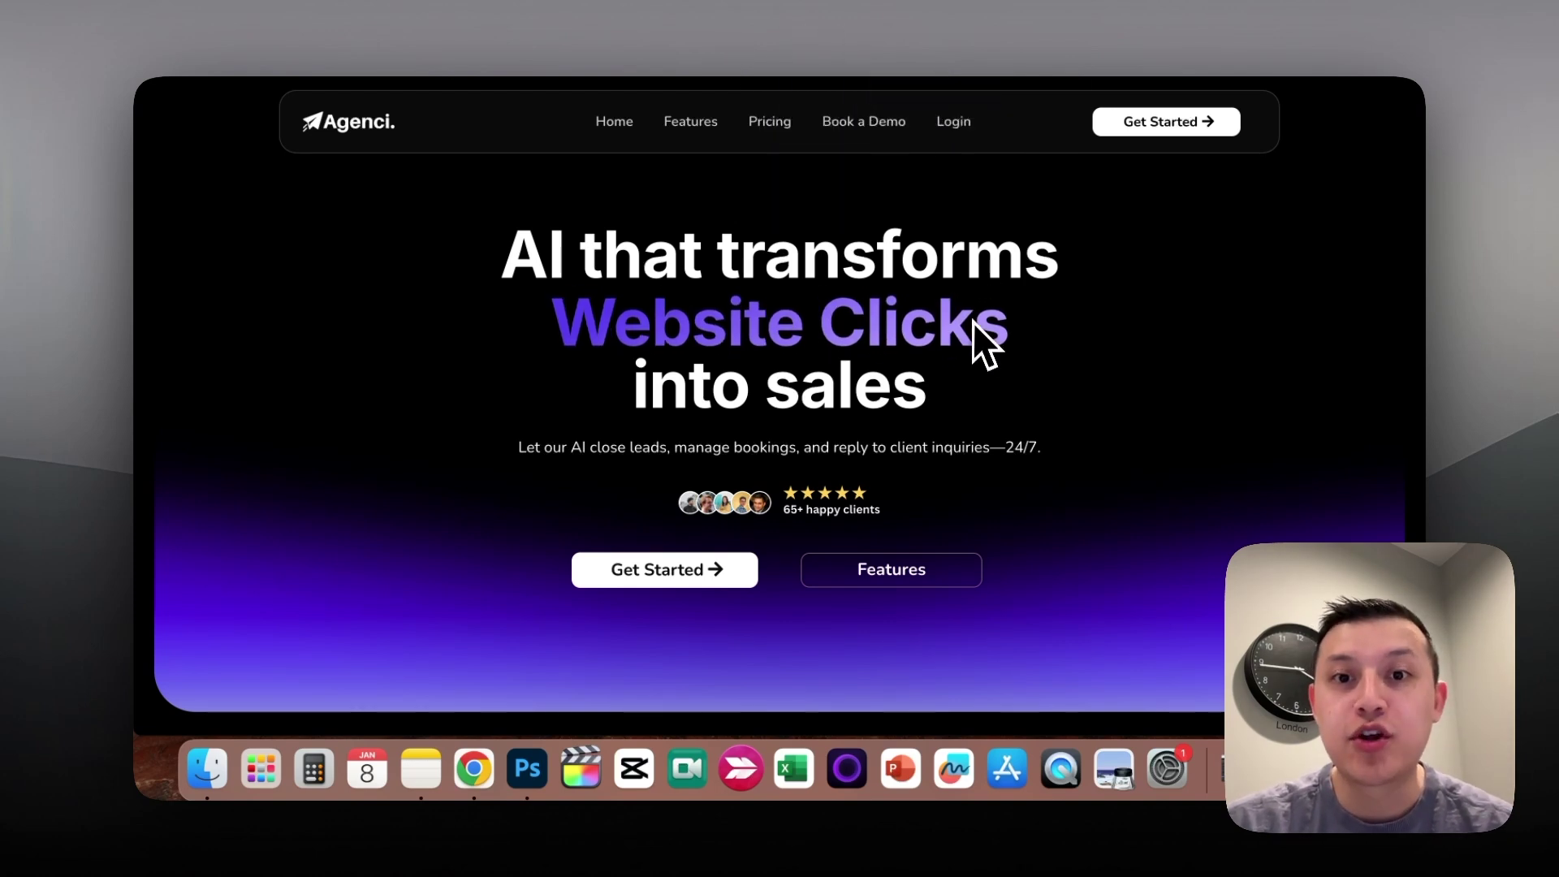
Step: Compare the hero sections of the Deepgram and Jasper websites as design references
key(ctrl+Tab)
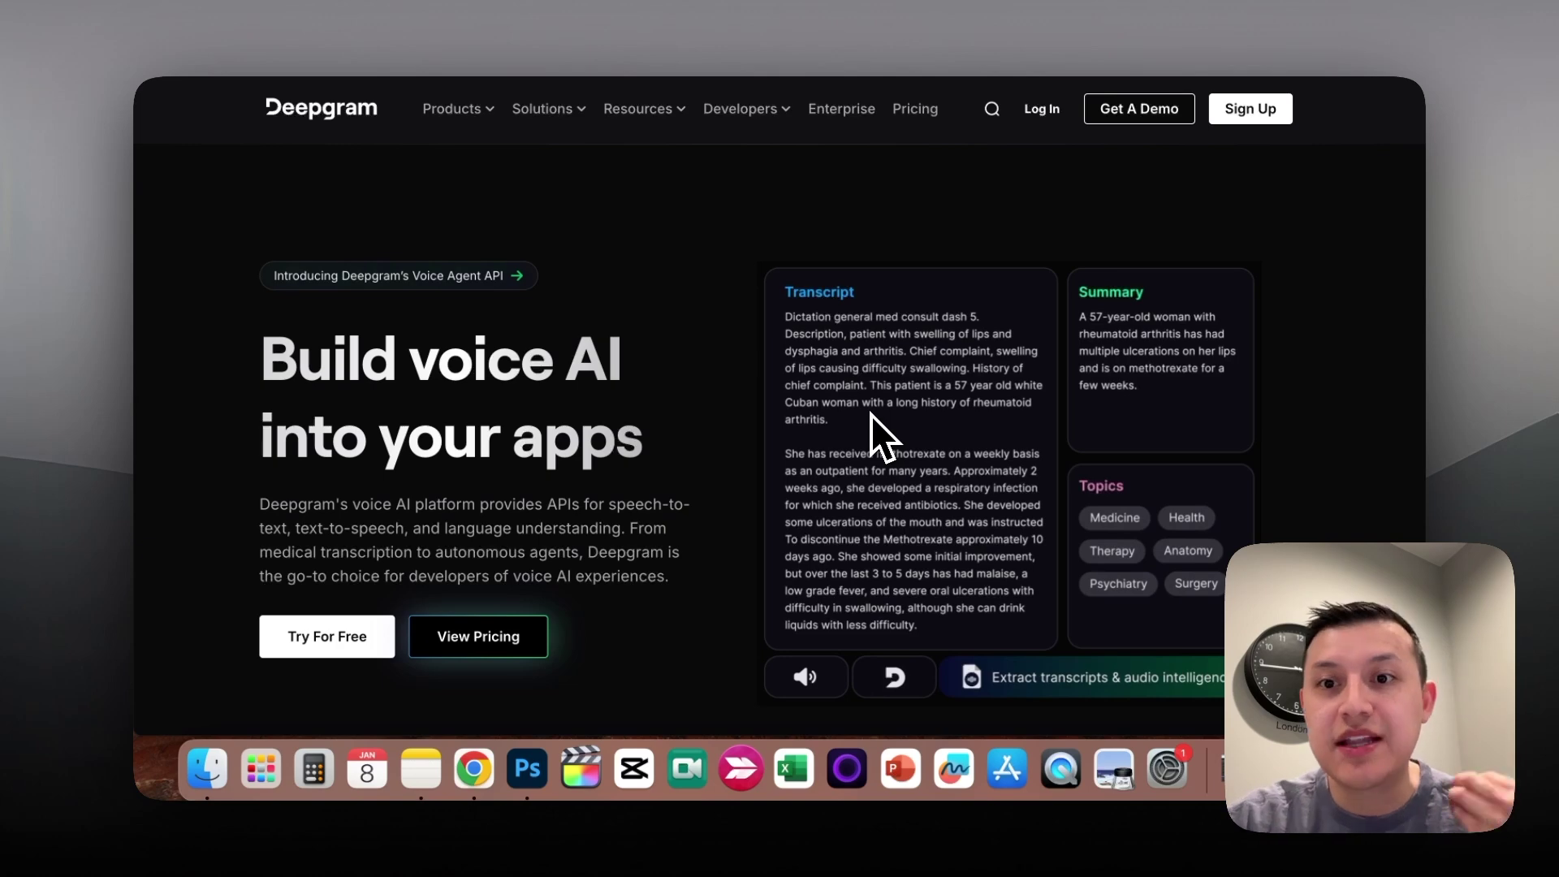
scroll(871, 415, down, 1)
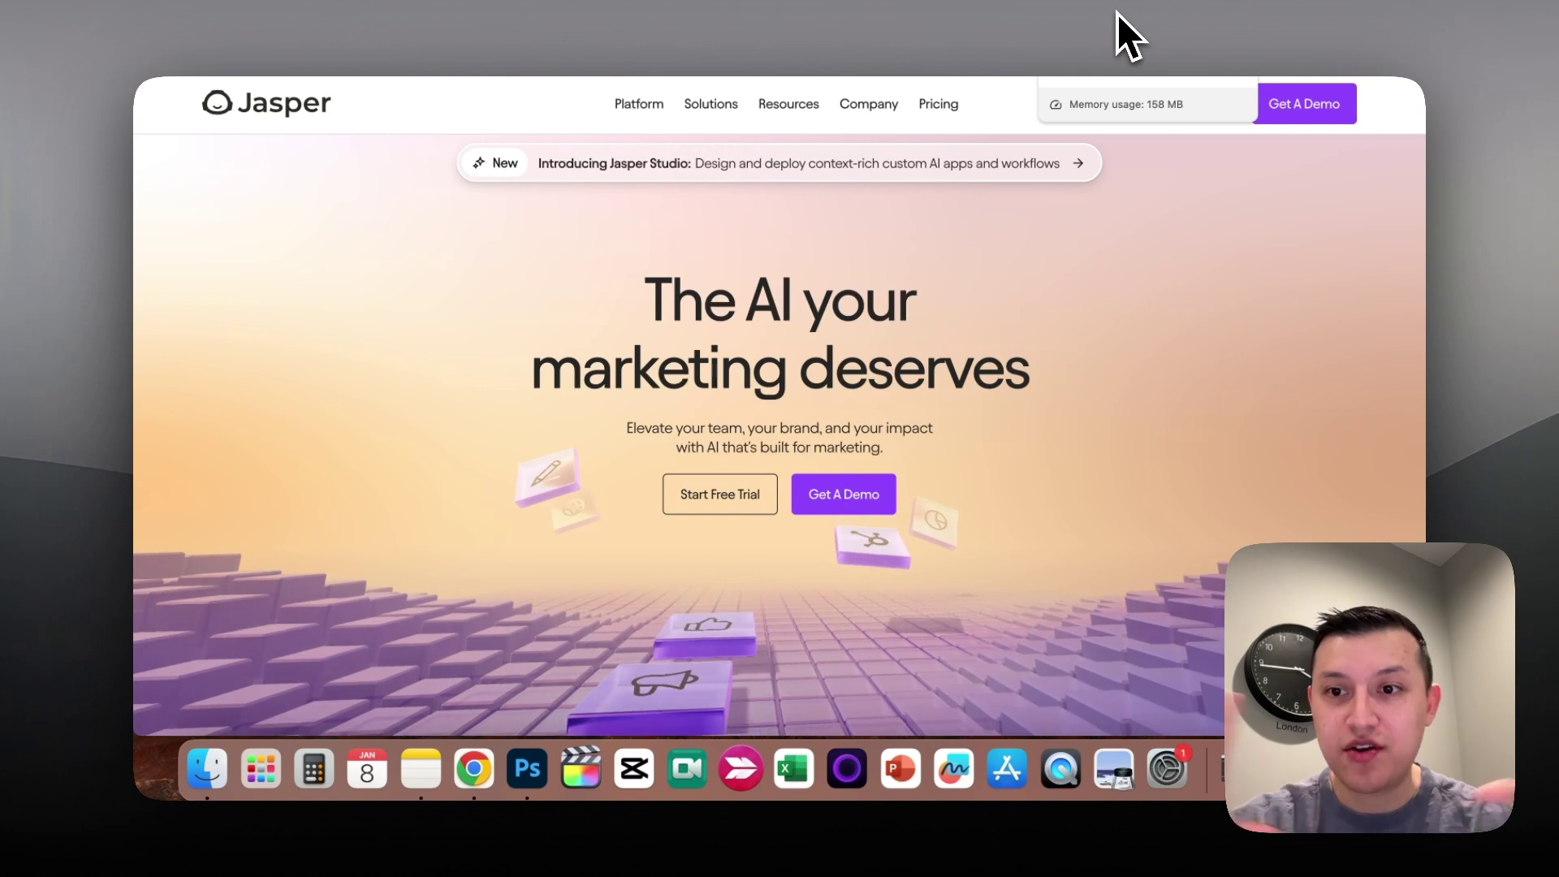
click(1117, 13)
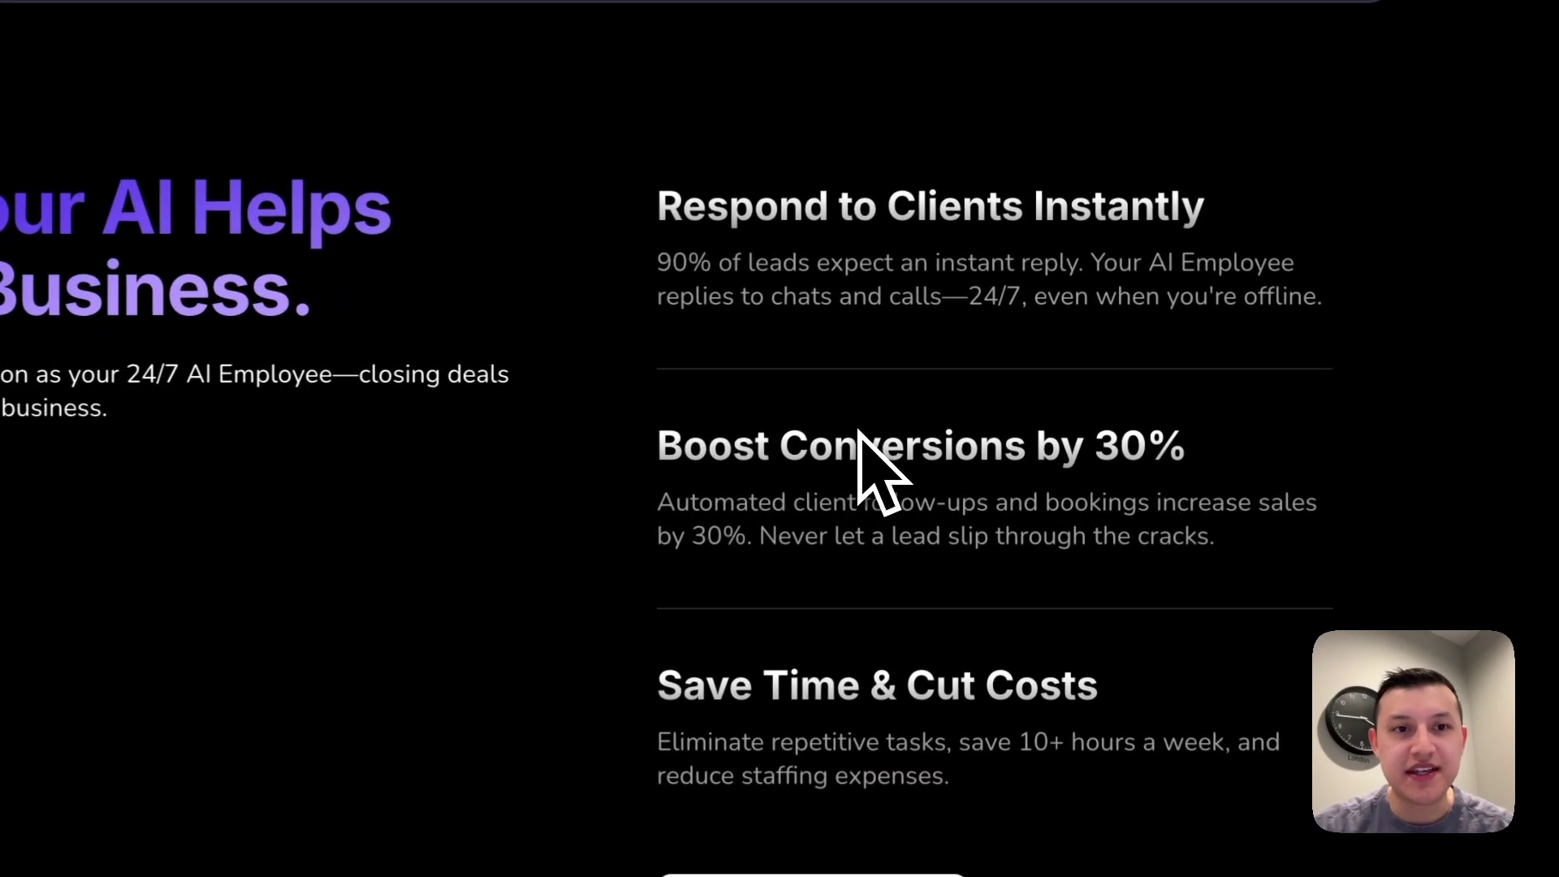
Step: Examine the Agenci benefits section and the client logo section on the live page and in the page editor
scroll(935, 410, down, 10)
scroll(857, 430, down, 2)
scroll(857, 430, up, 1)
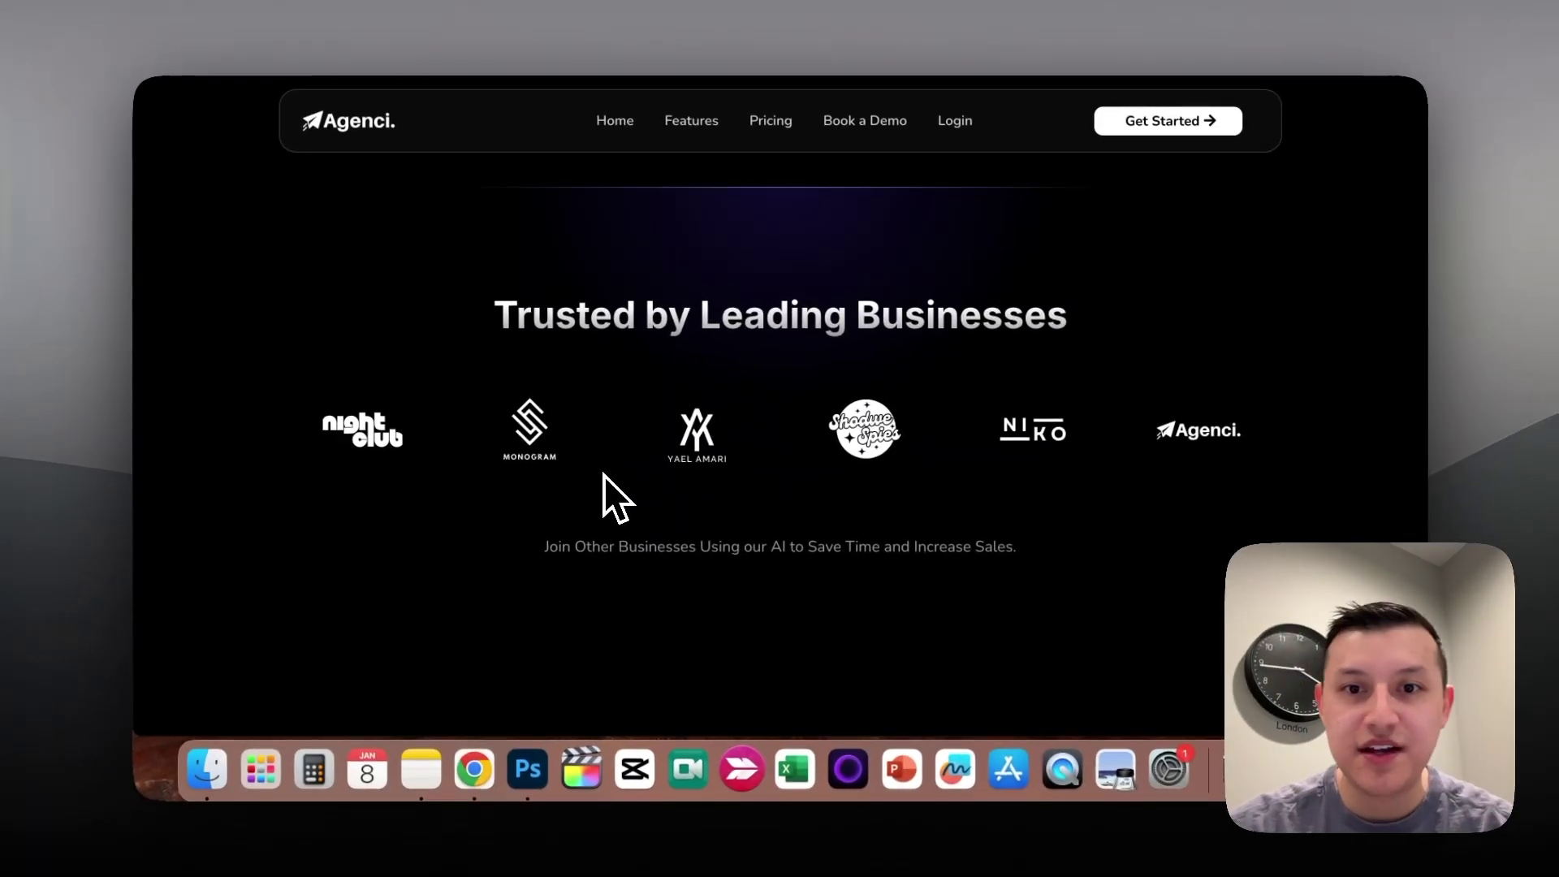
scroll(748, 432, down, 1)
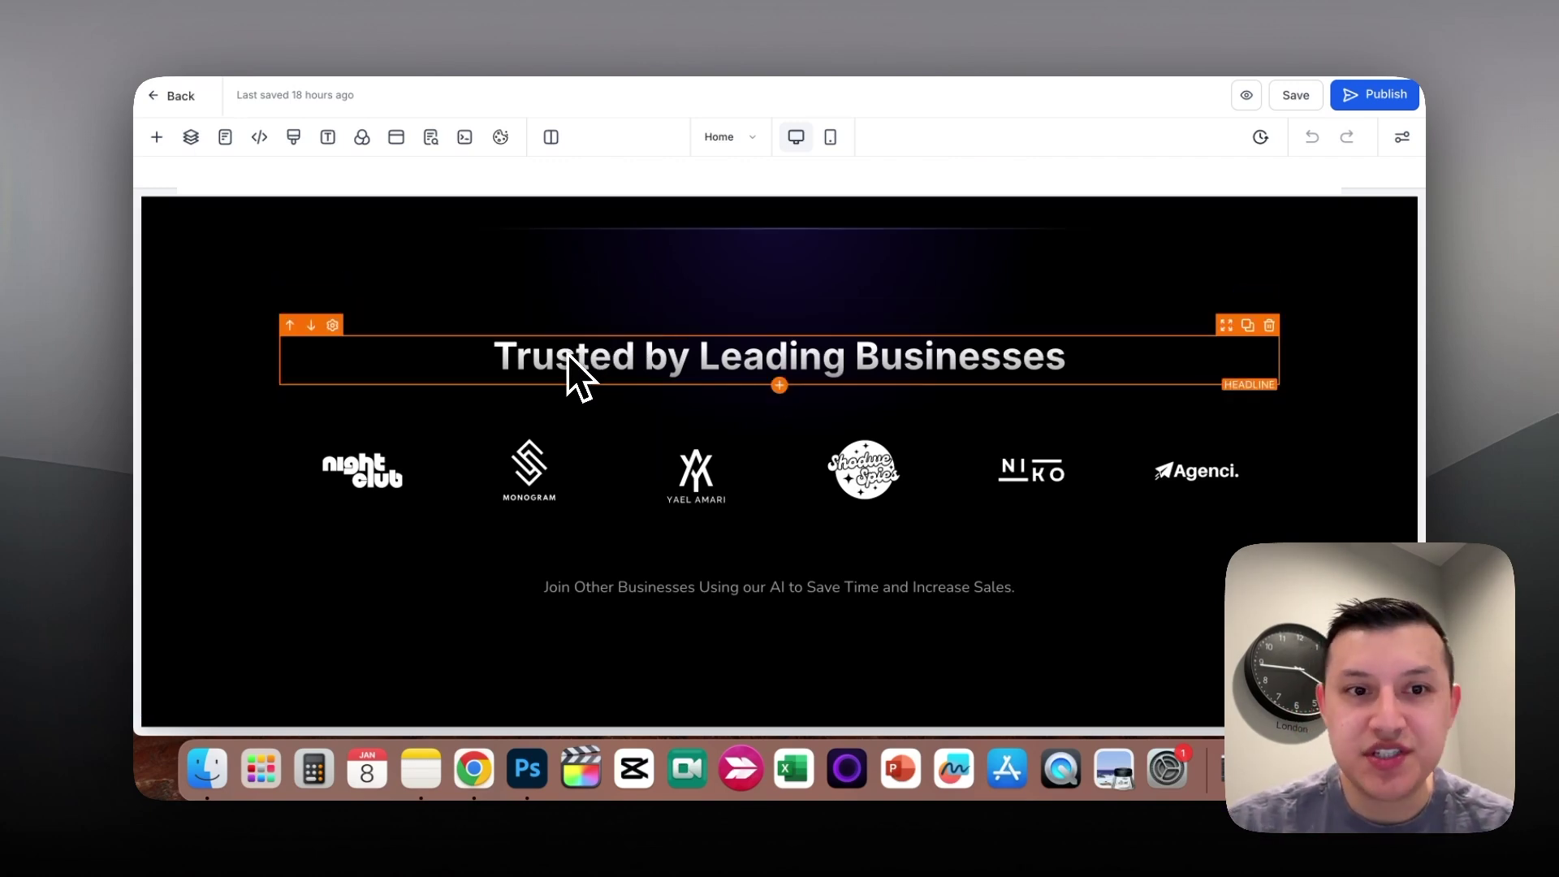
scroll(552, 362, down, 2)
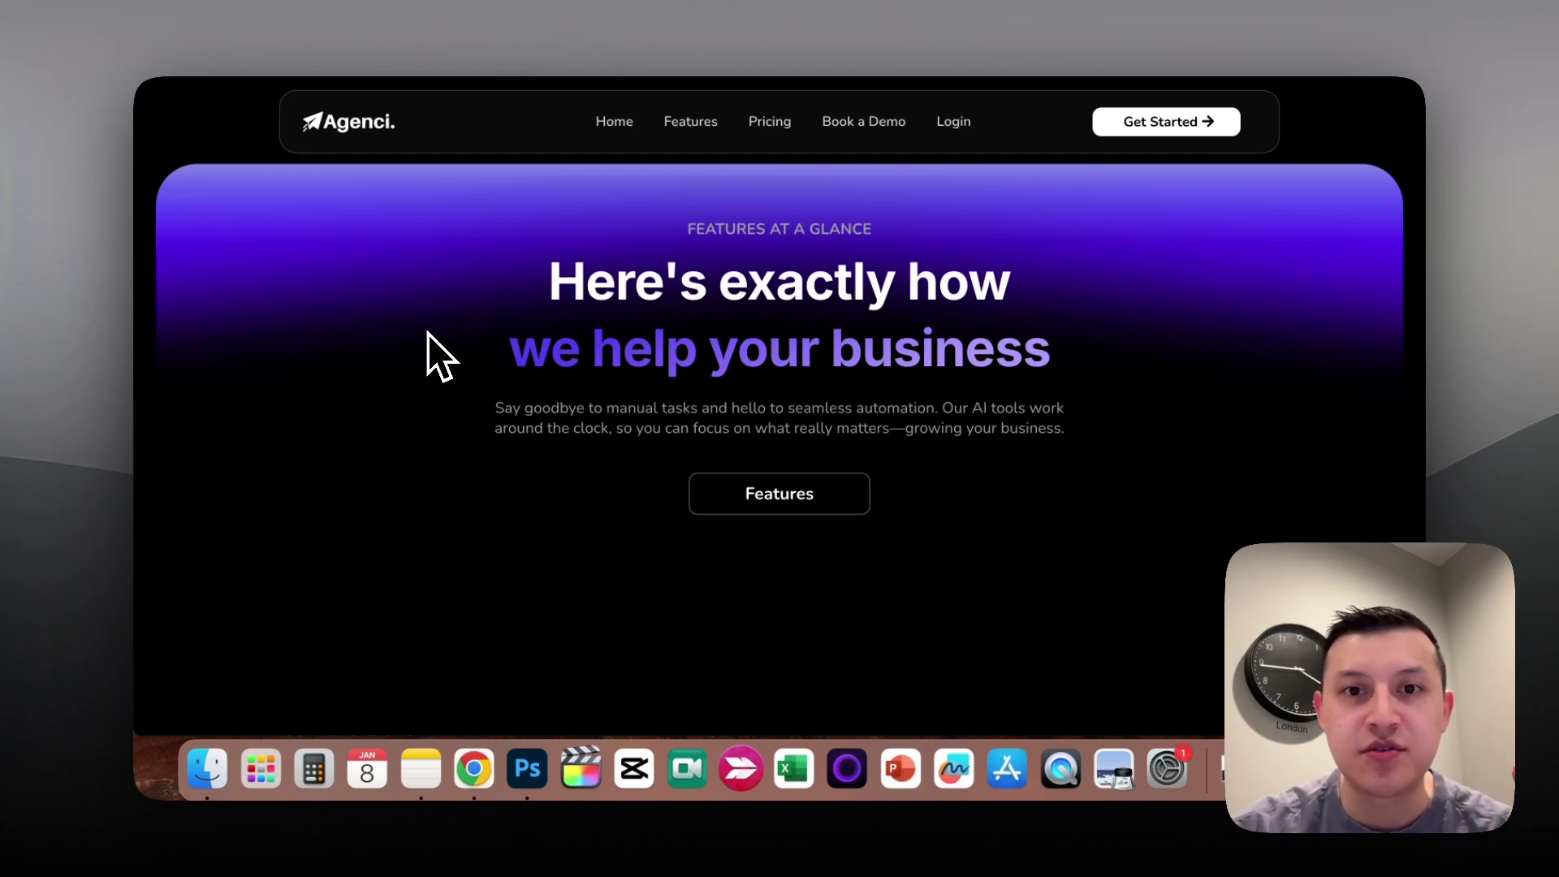
Step: Examine the layout of the Conversations AI, Reviews AI, Voice AI and Workflows AI sections on the live Agenci page
scroll(427, 334, down, 5)
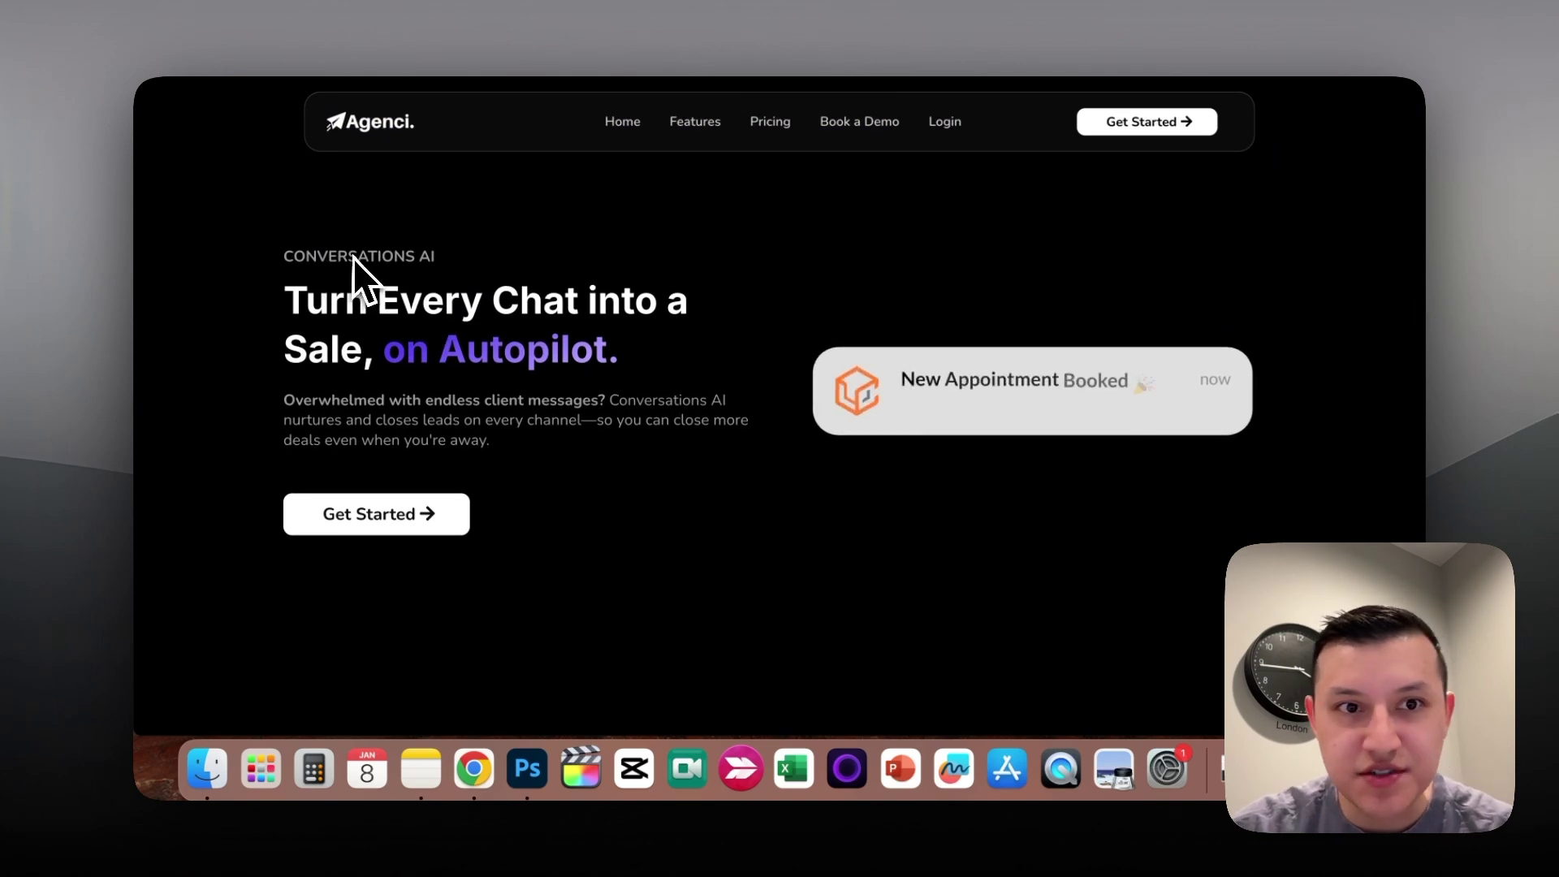
scroll(357, 268, down, 5)
scroll(814, 338, down, 5)
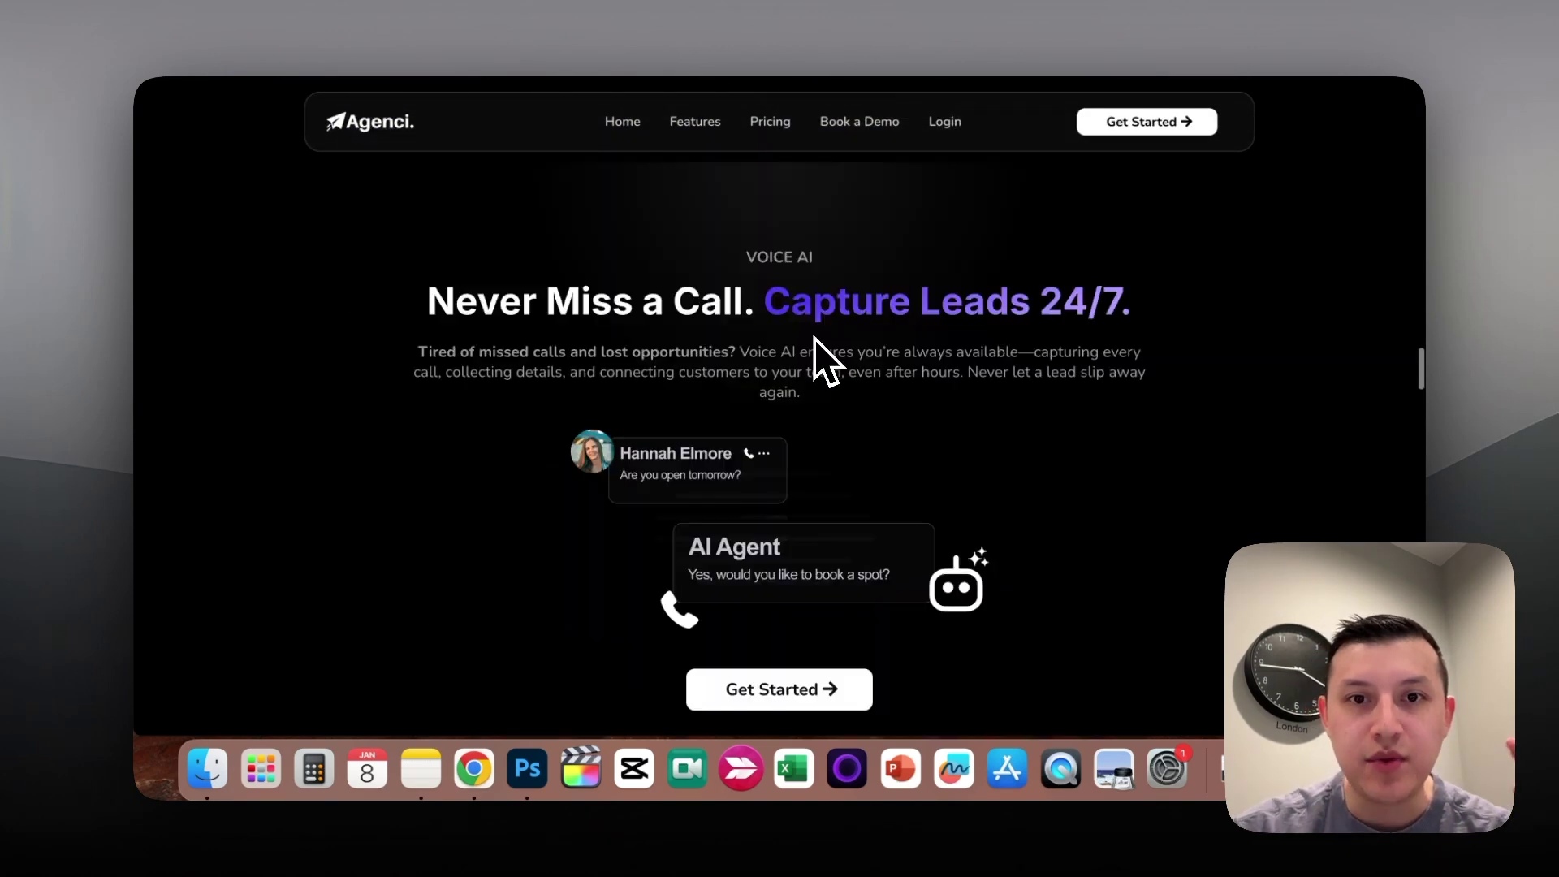
scroll(718, 447, down, 10)
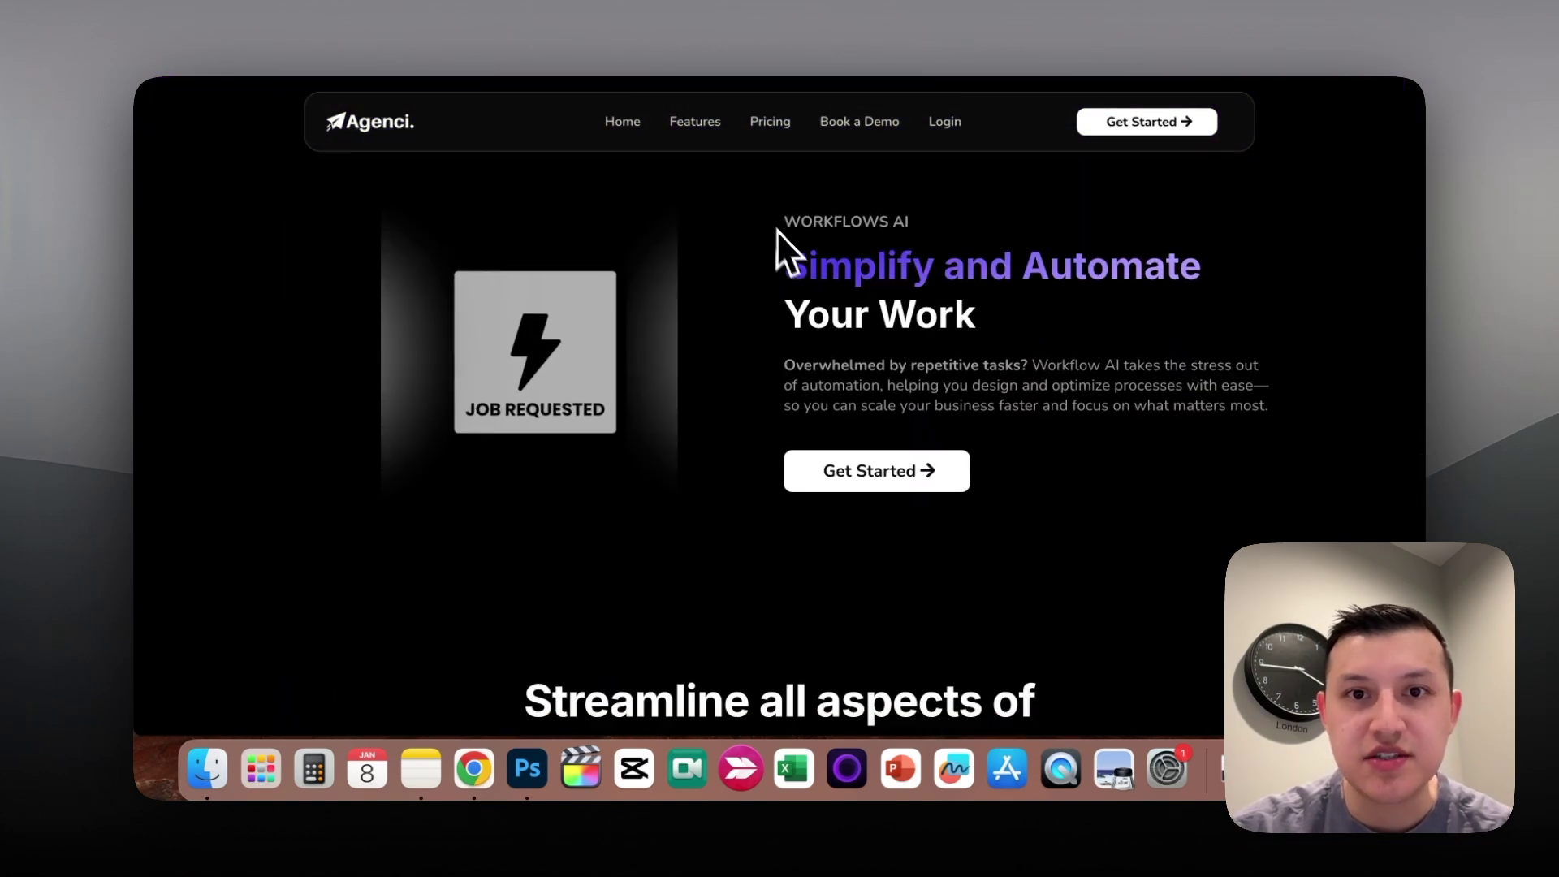
scroll(918, 233, up, 18)
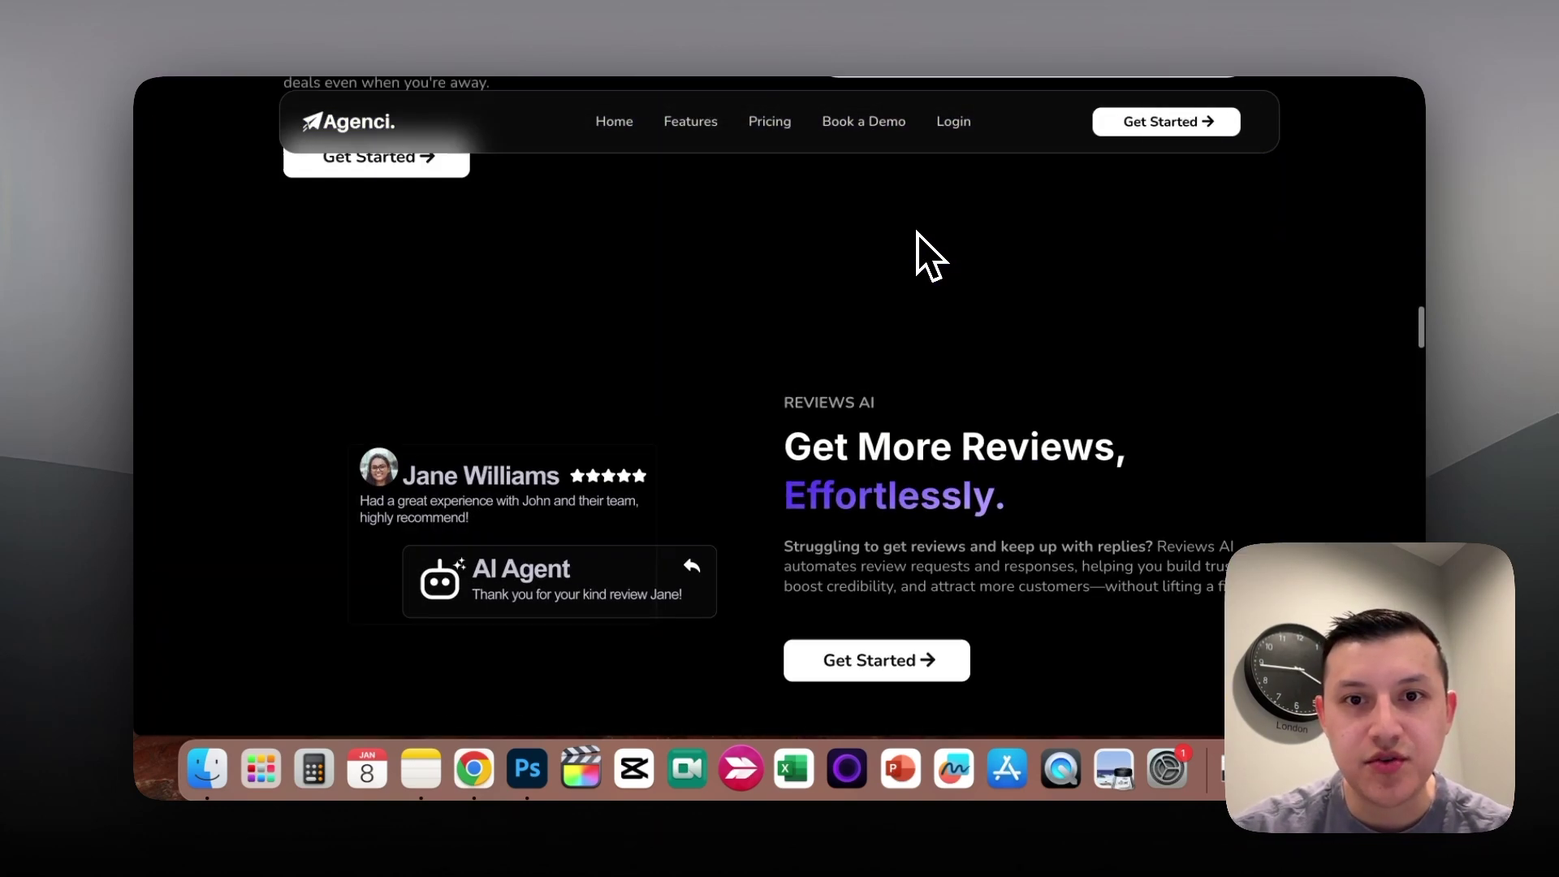
scroll(918, 232, down, 6)
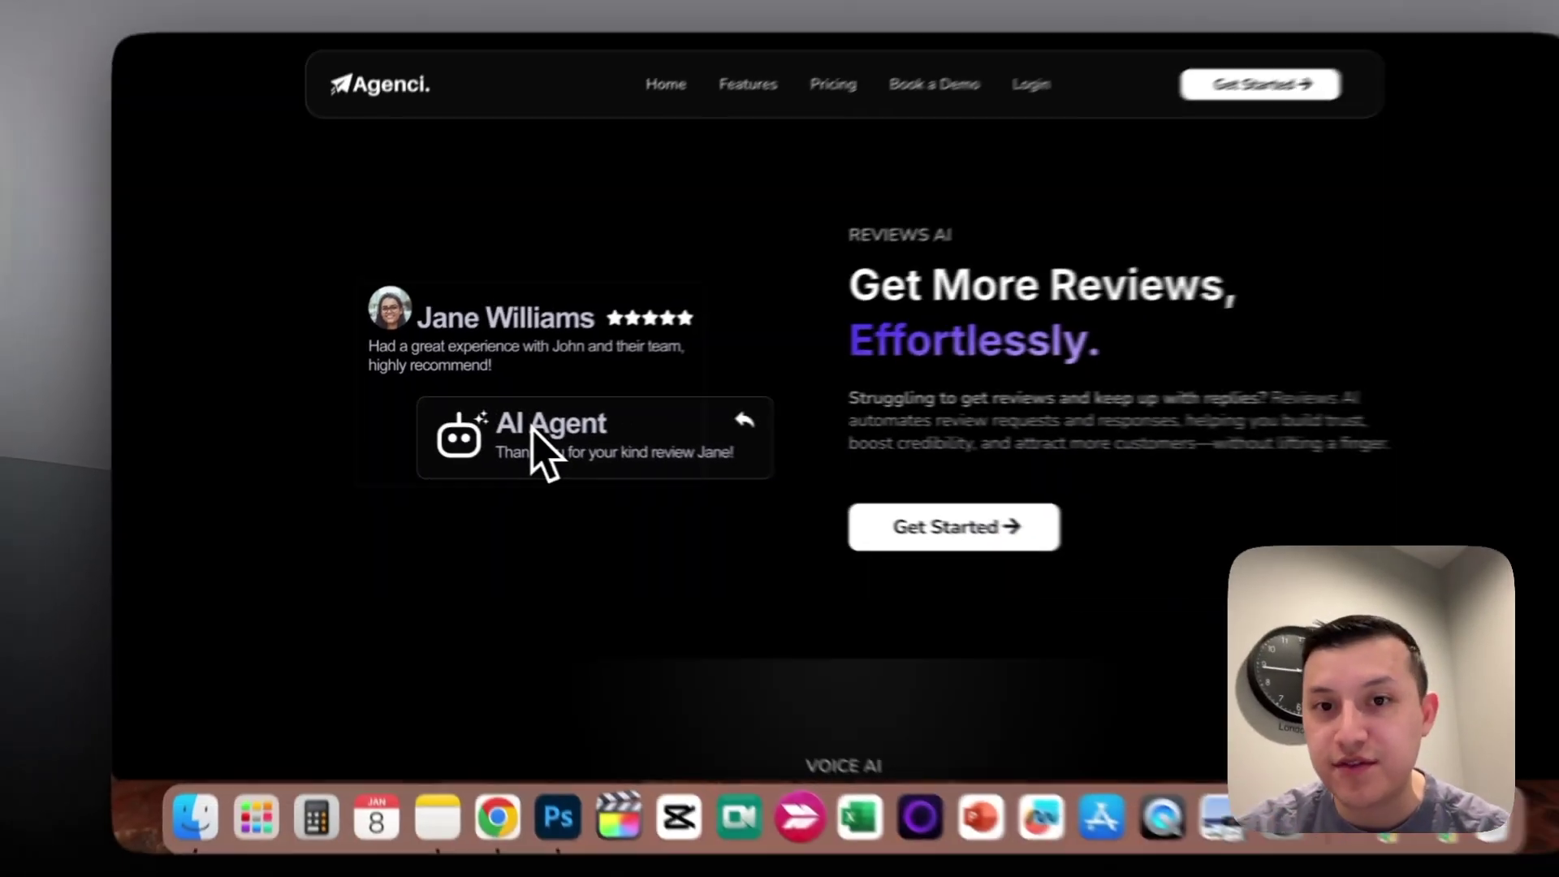
scroll(865, 297, down, 5)
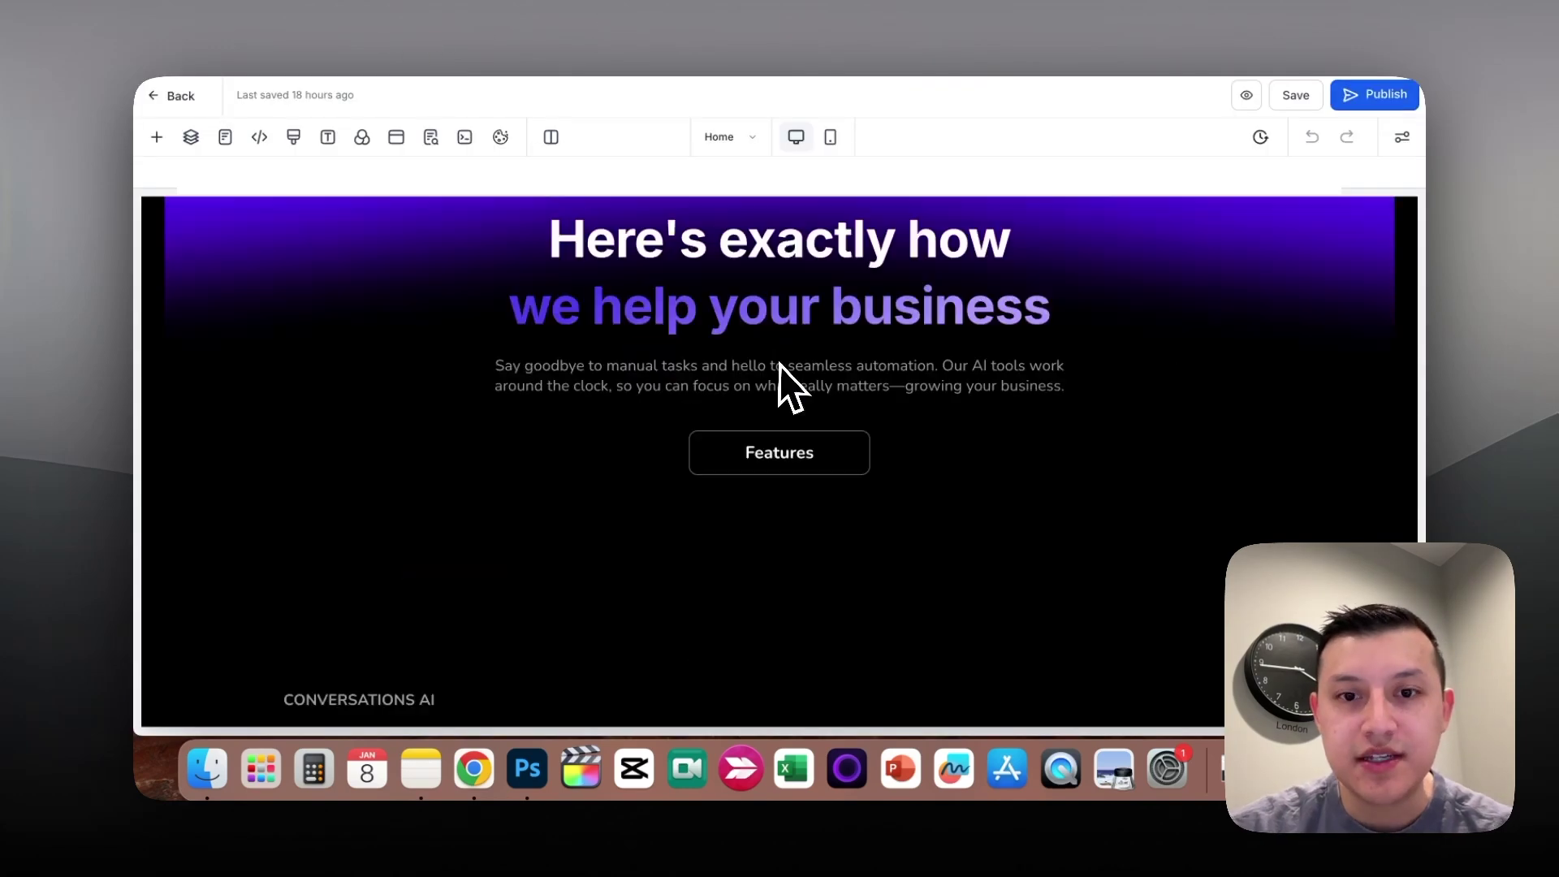
Step: Inspect the text and graphic elements of the AI feature sections down to Voice AI in the page editor
scroll(780, 364, down, 10)
scroll(779, 364, up, 3)
click(568, 427)
click(870, 412)
click(826, 518)
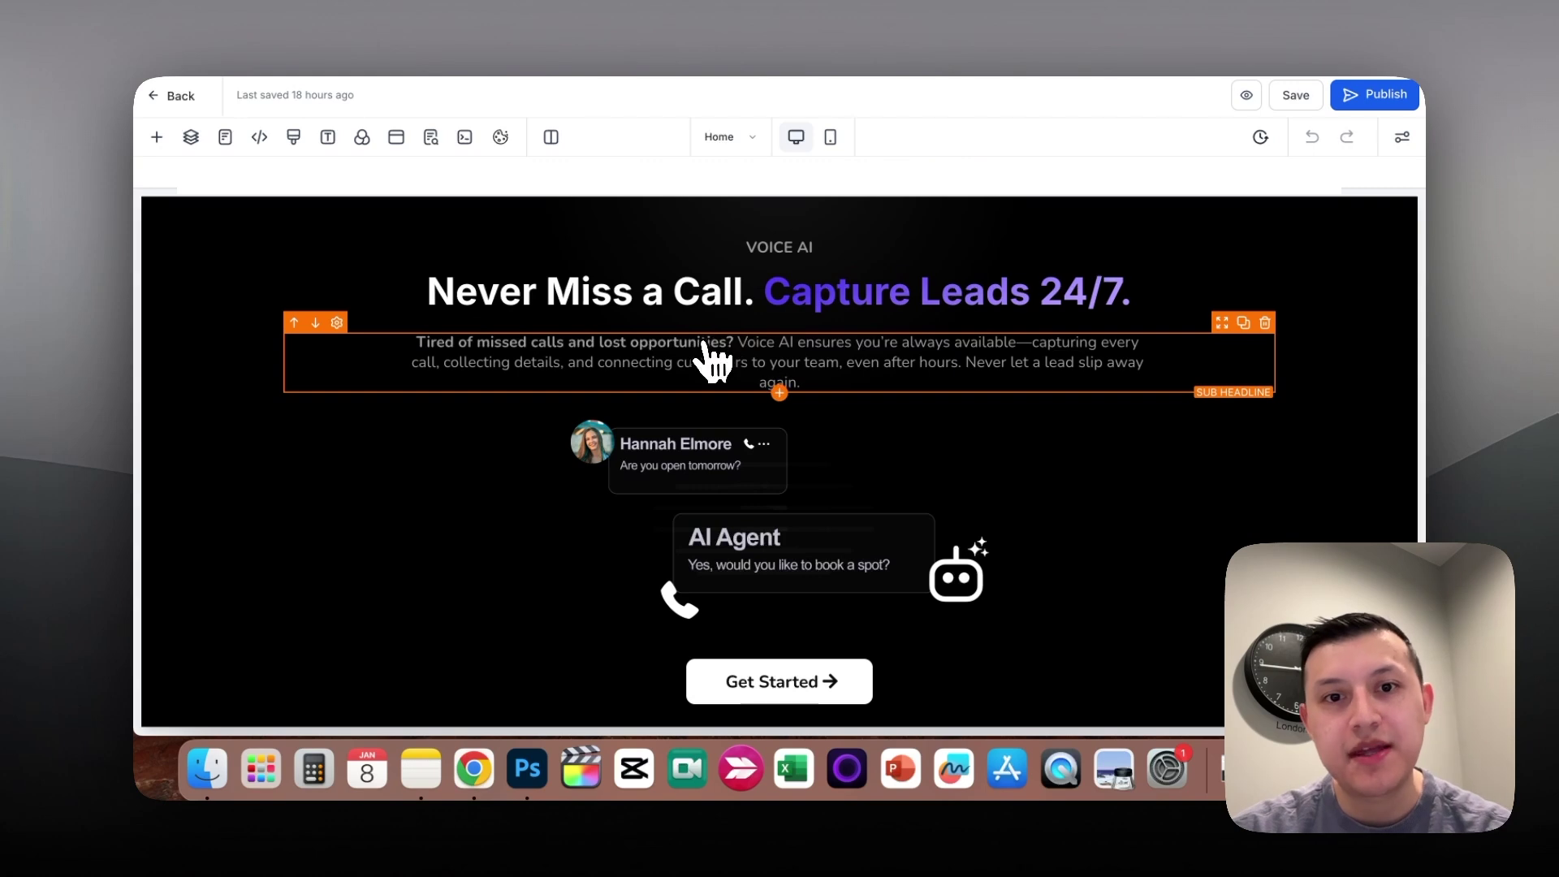
click(671, 459)
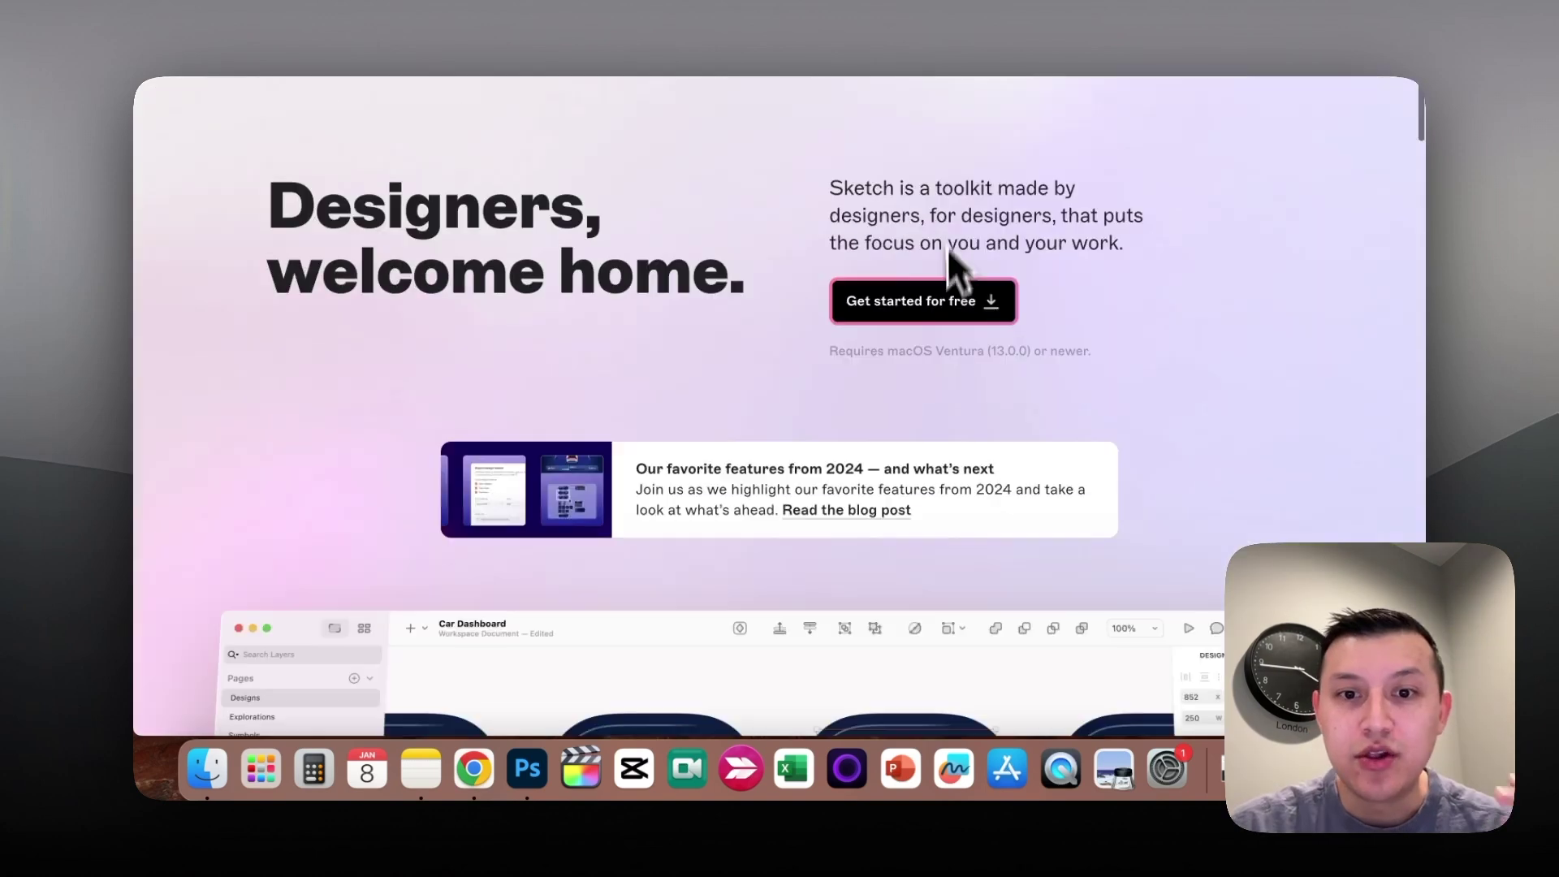
Step: Look through the product showcase on the Sketch home page as a design reference
scroll(944, 268, down, 15)
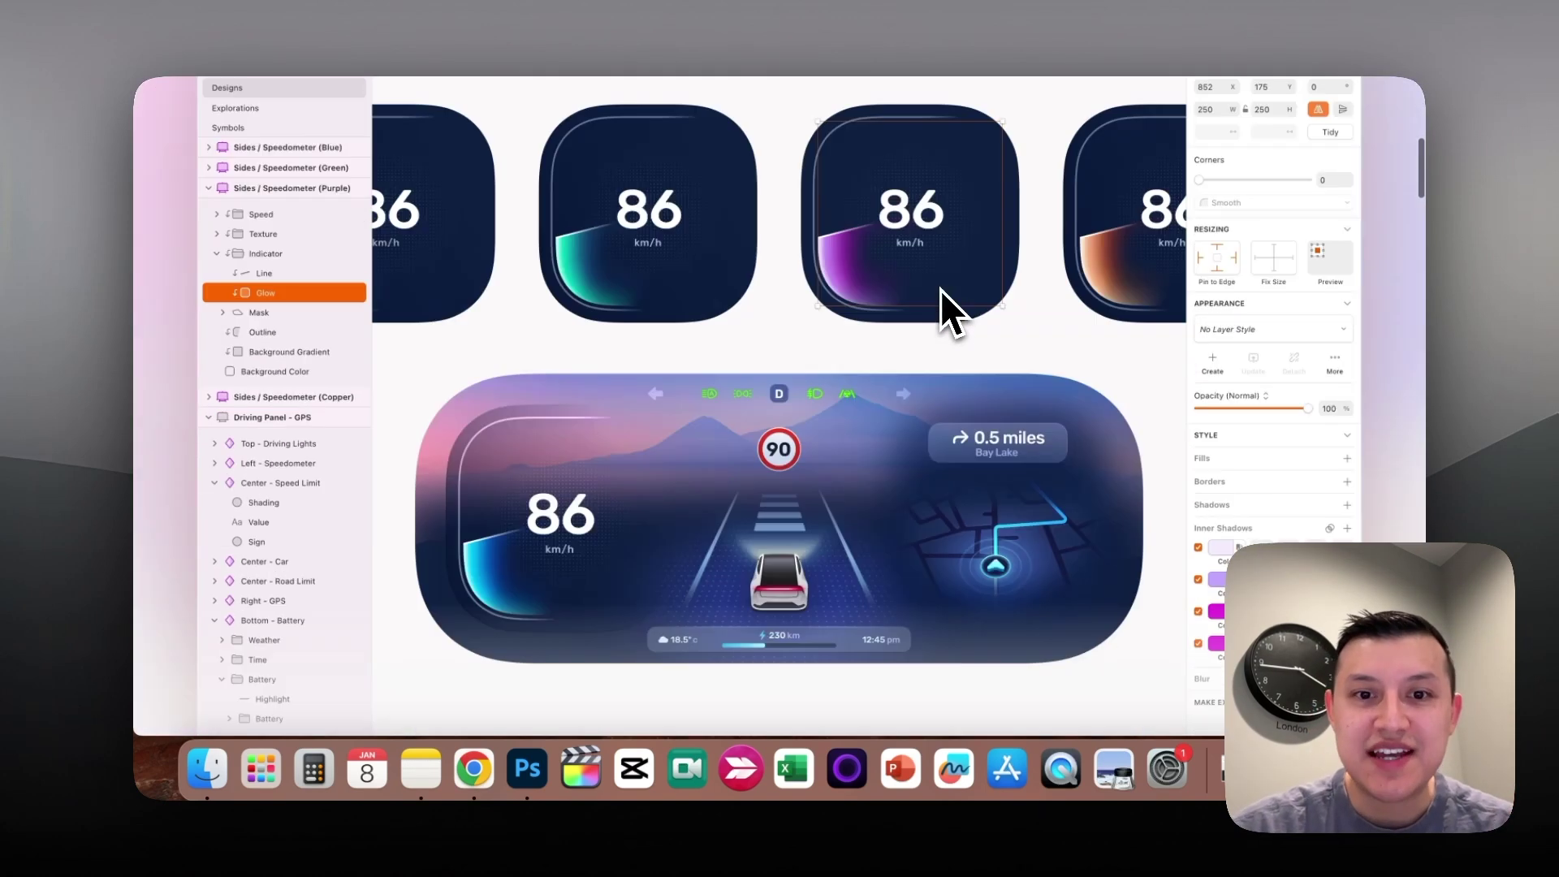
Step: Look over the Design without distractions section and its feature cards on the Sketch home page
scroll(941, 290, down, 10)
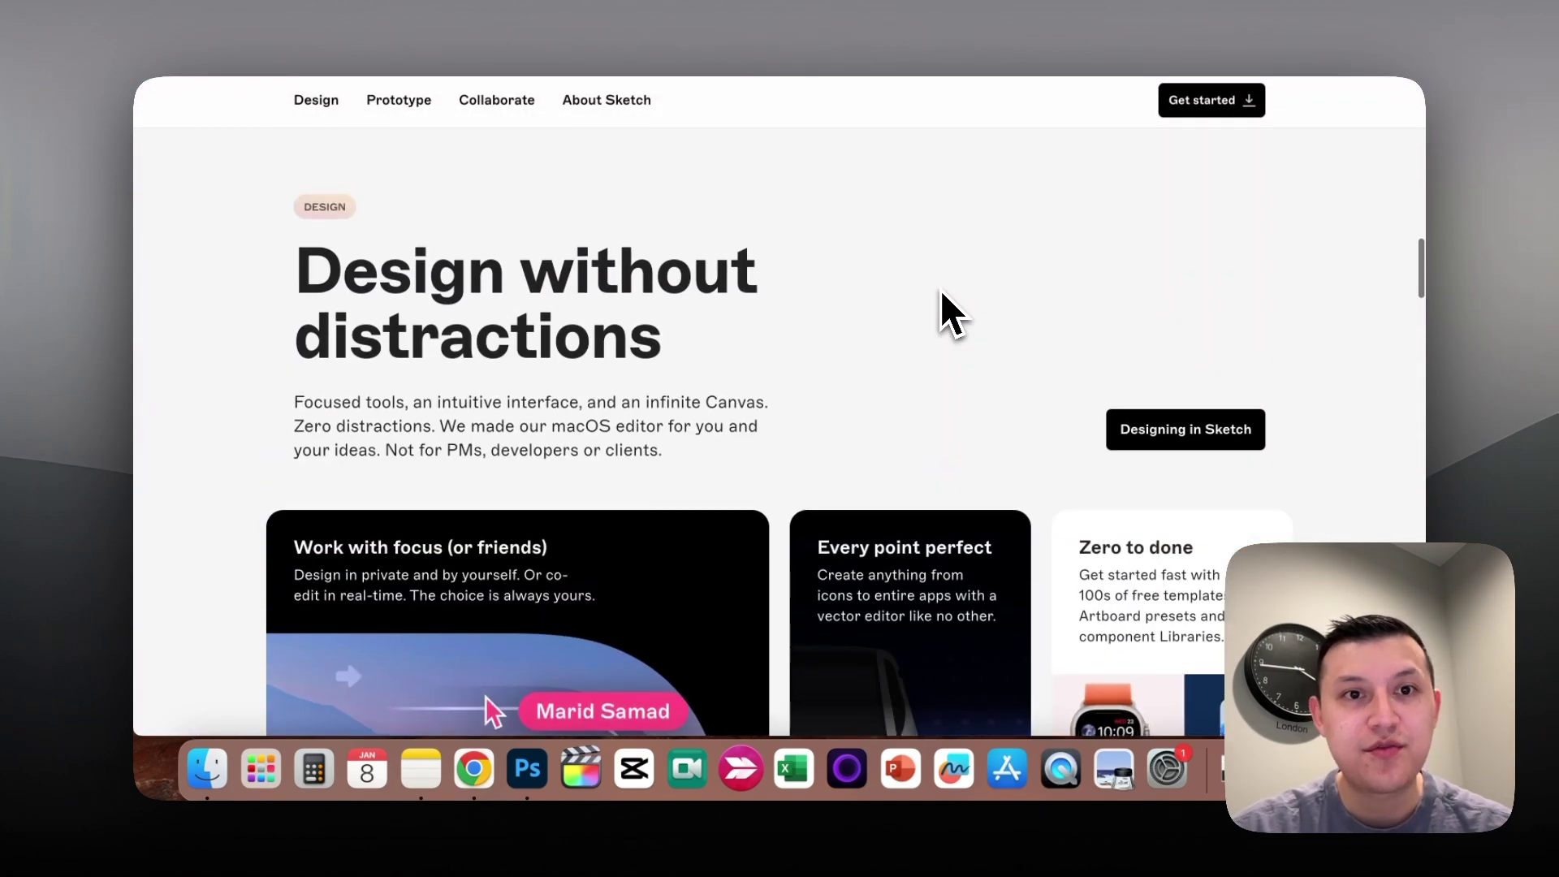
scroll(606, 325, down, 12)
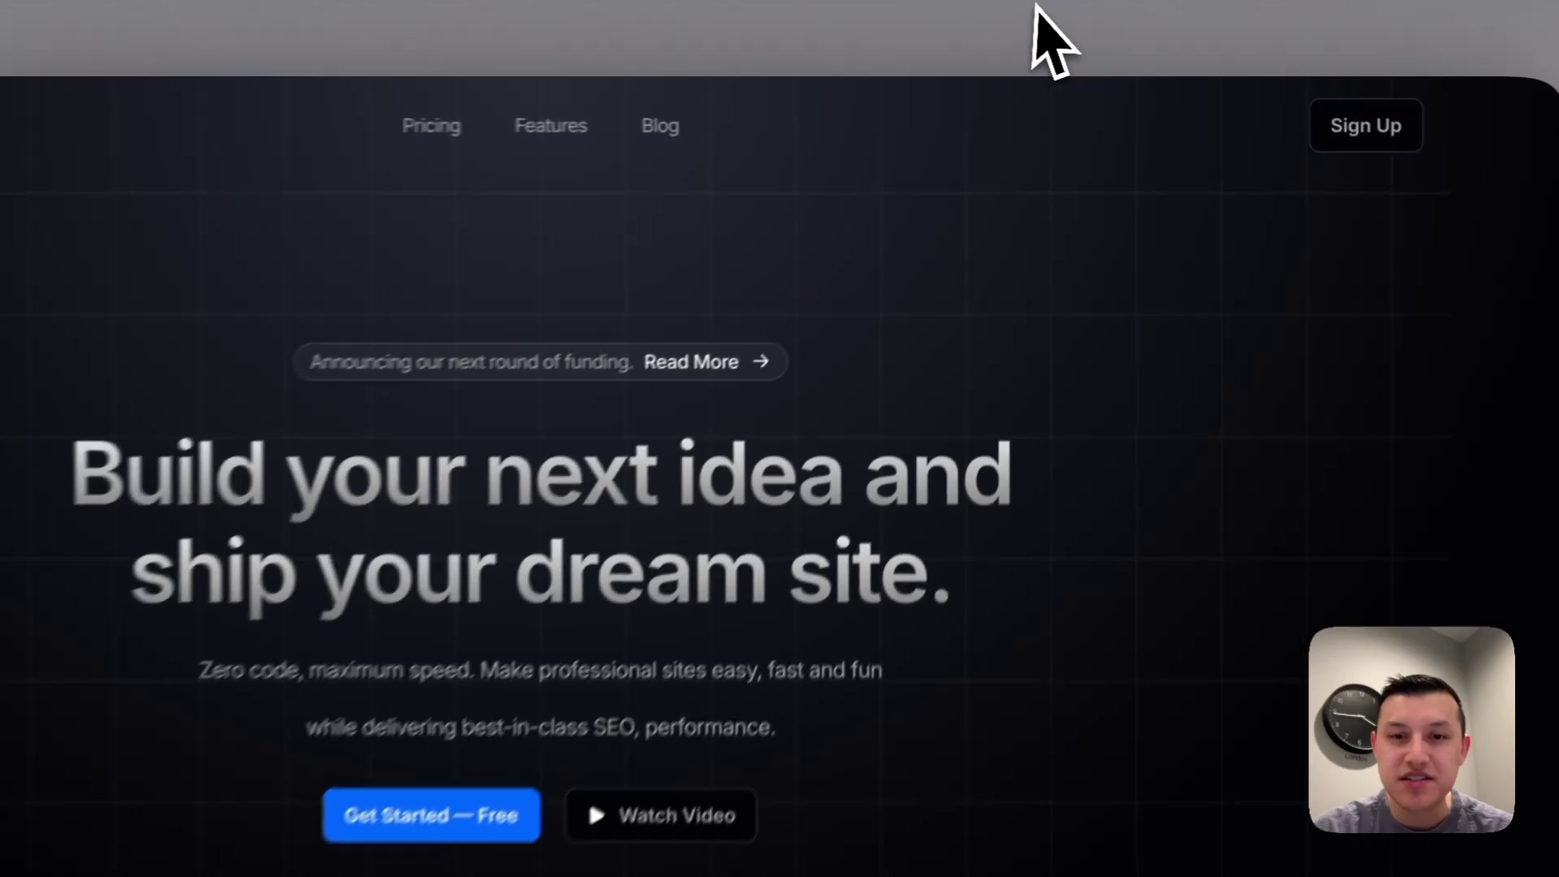
Step: Examine the heading, description and Get Started button of the "Save time and money with our powerful tools" benefits section on the dark template site
scroll(794, 547, down, 10)
scroll(809, 493, down, 10)
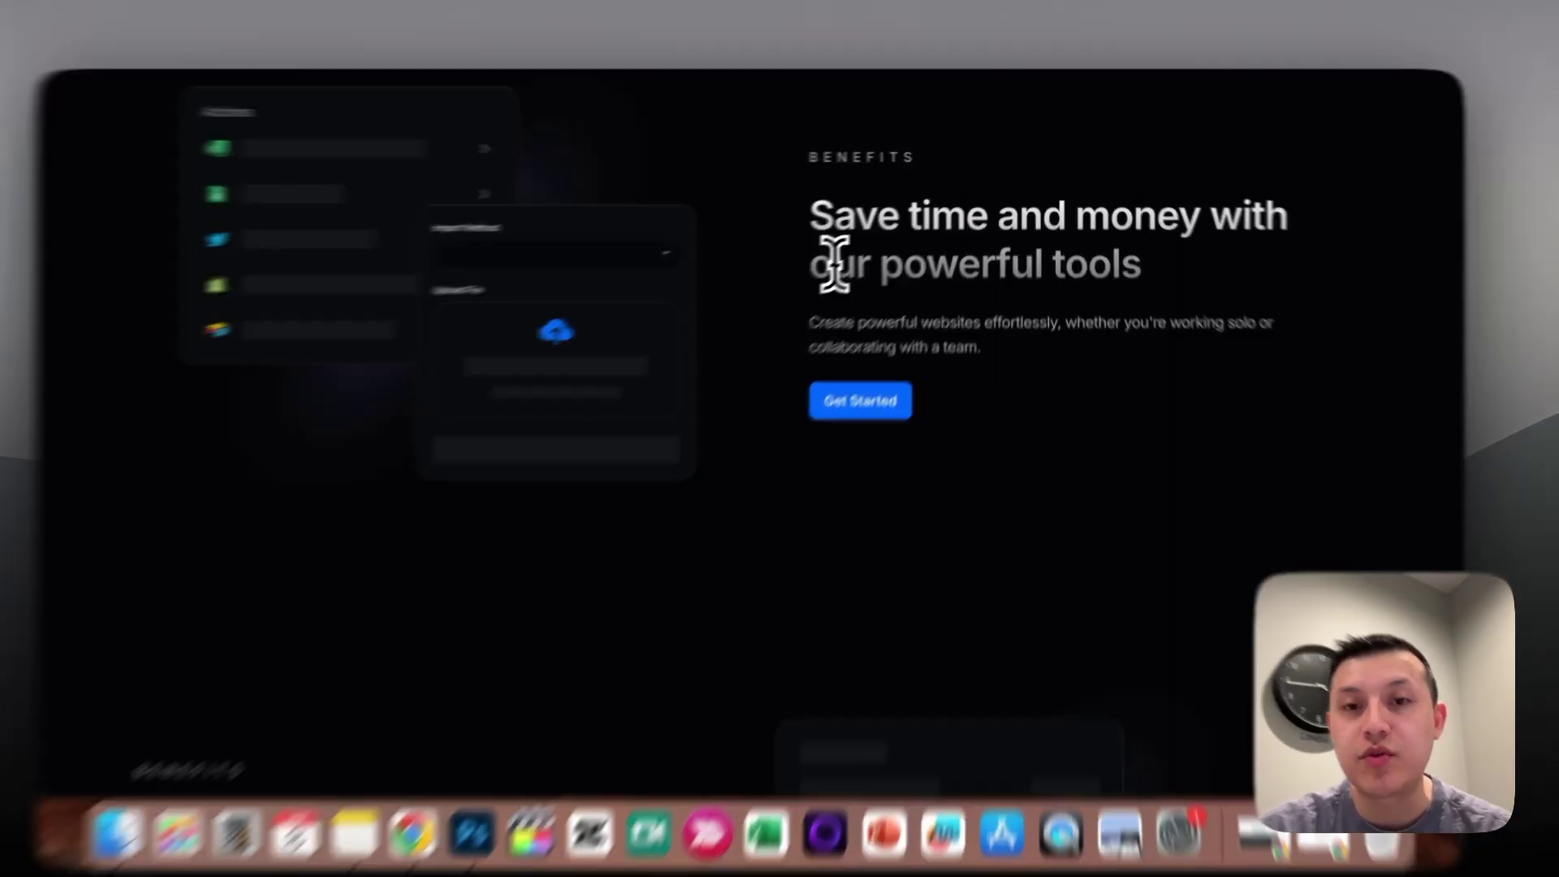
triple_click(855, 300)
click(1092, 361)
triple_click(853, 373)
click(912, 488)
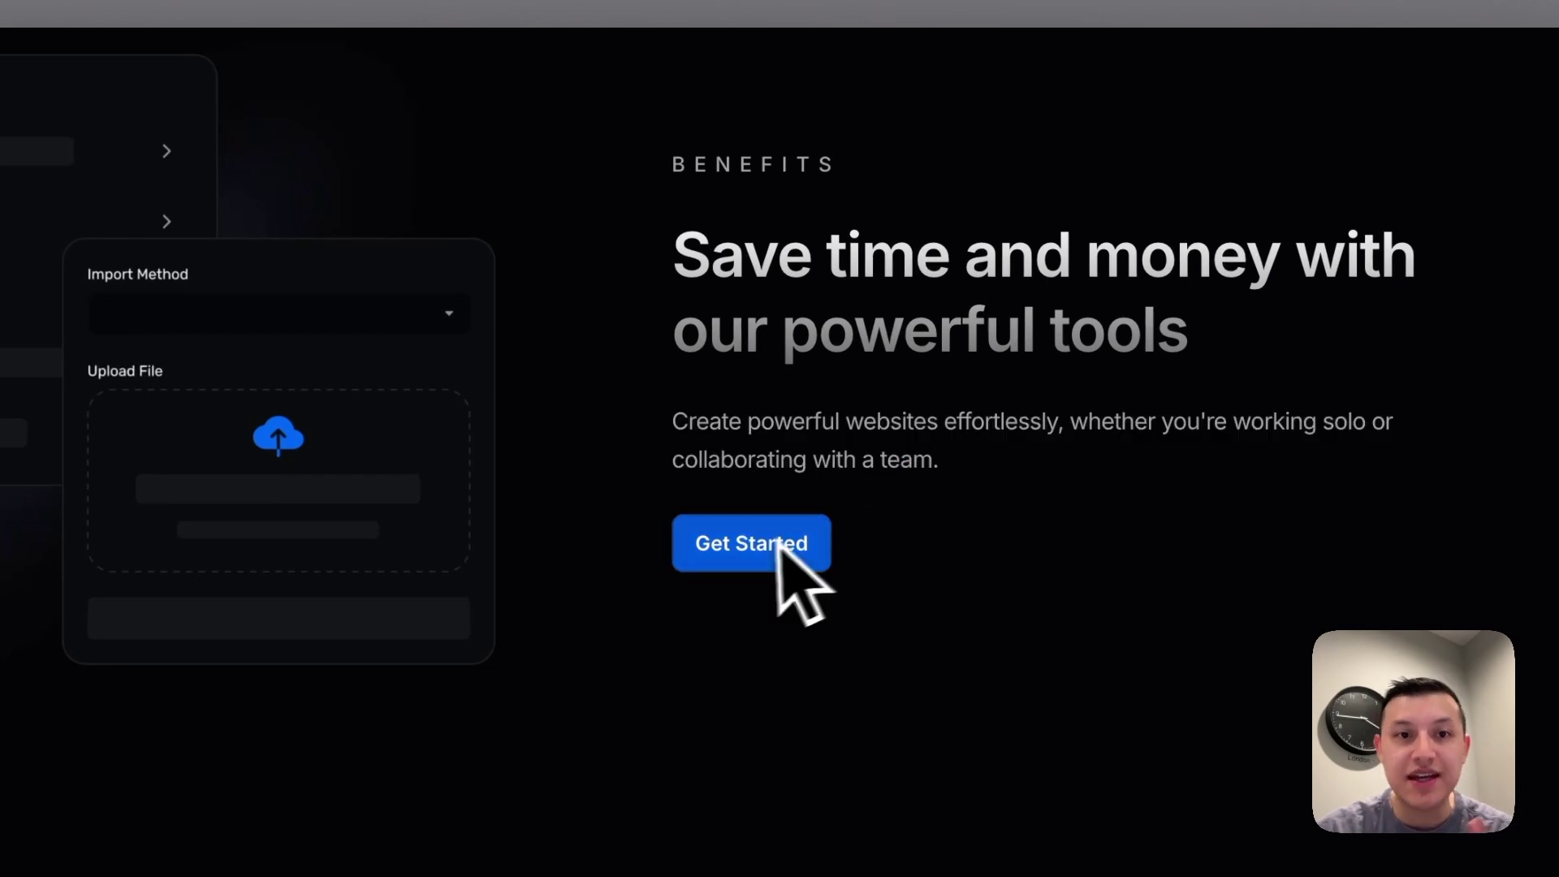
Step: Compare the text and graphic placement in the adjacent "A nice and simple financial overview" benefits section
scroll(679, 418, down, 5)
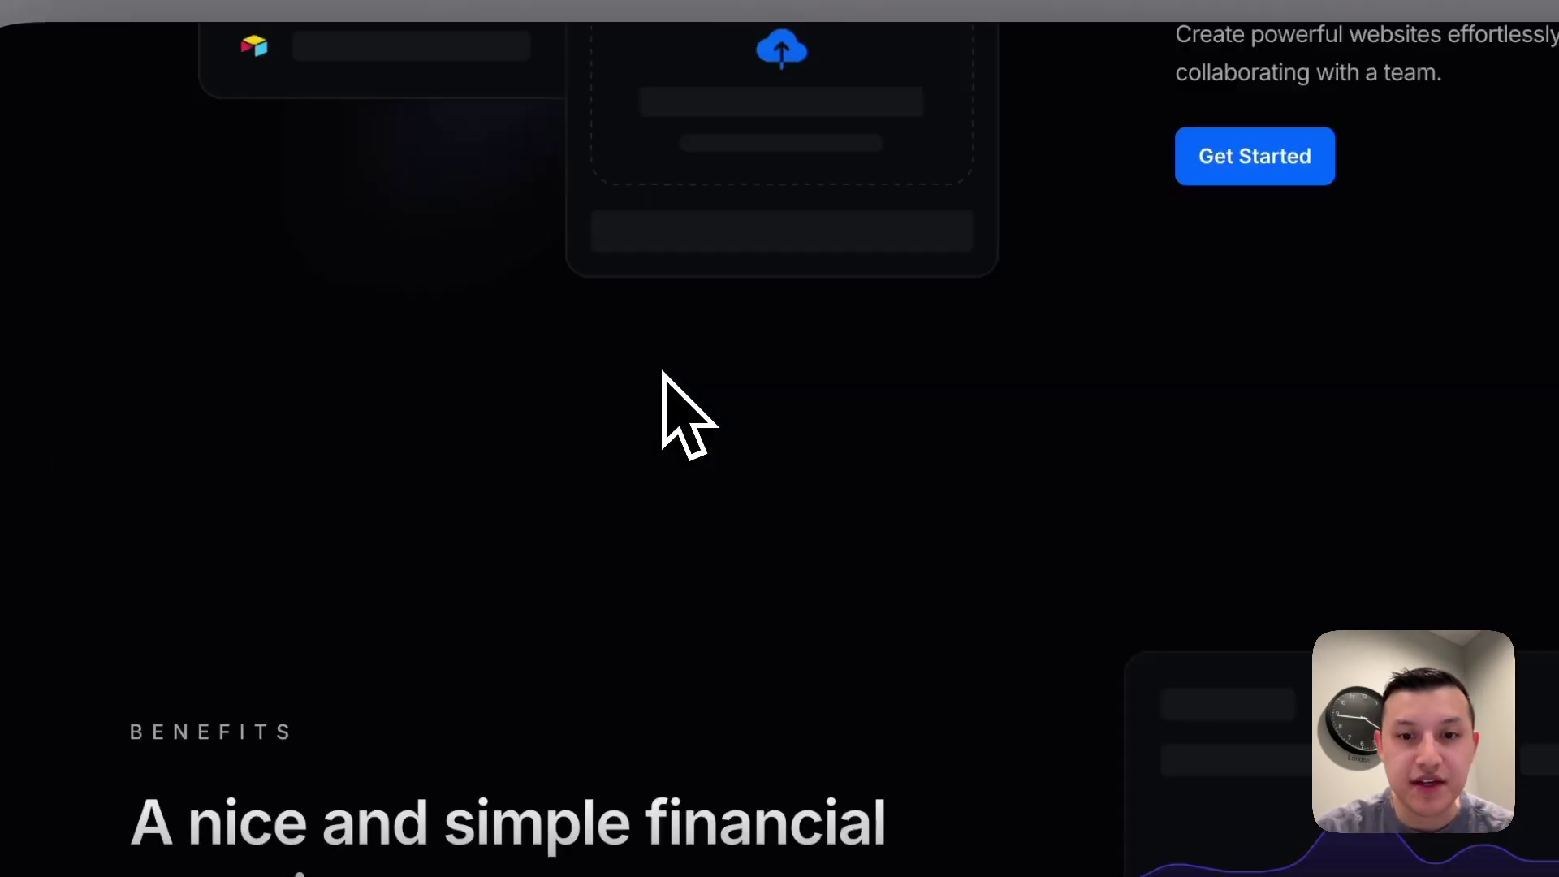
scroll(639, 412, down, 3)
scroll(639, 412, up, 2)
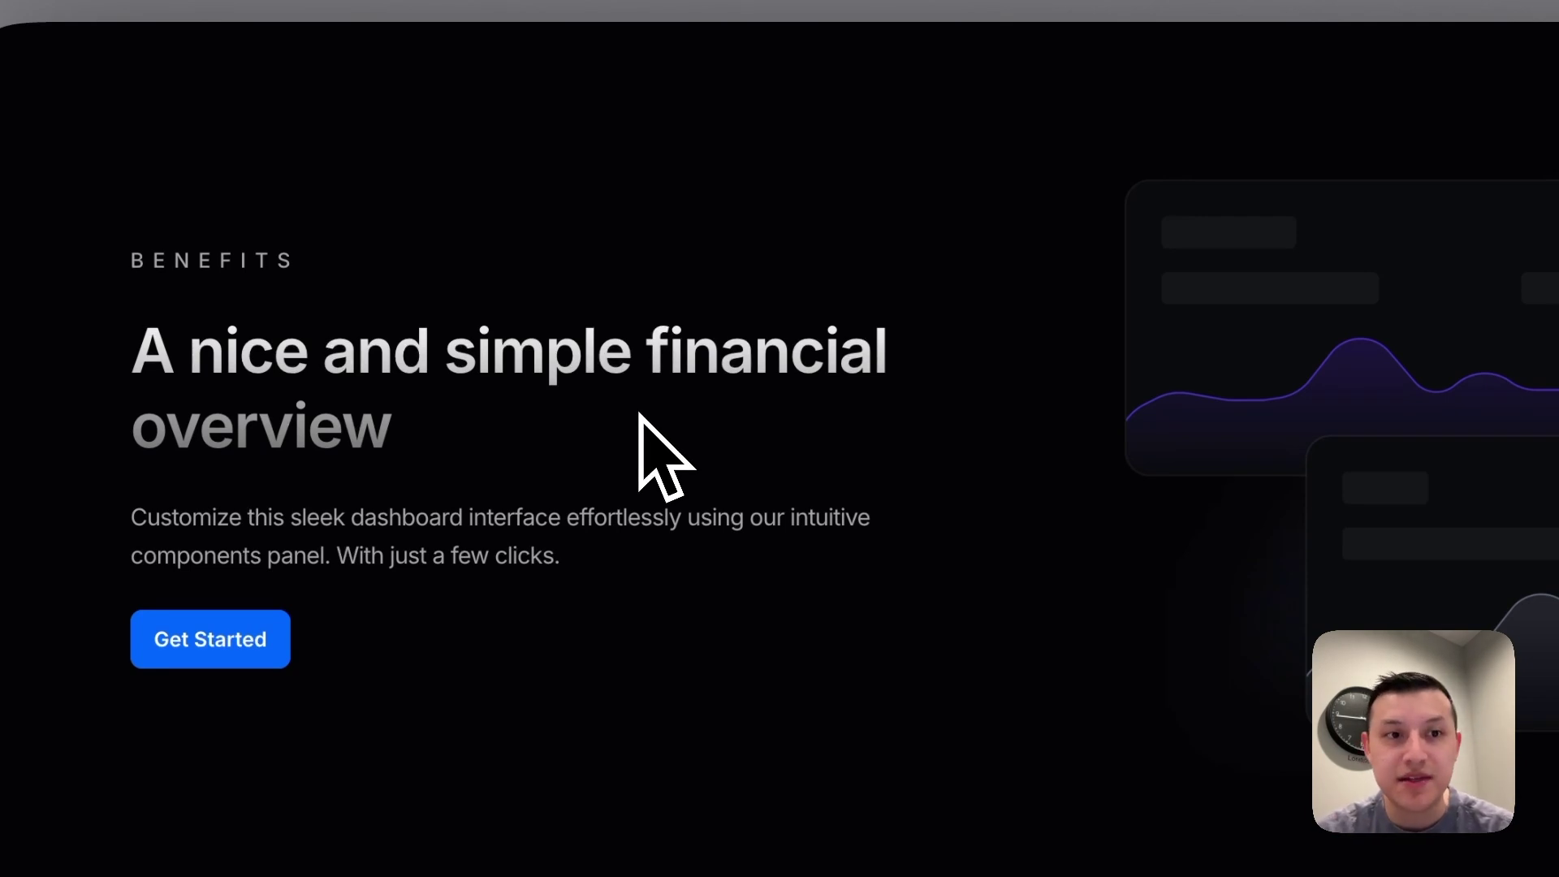
drag(243, 351, 148, 344)
click(648, 479)
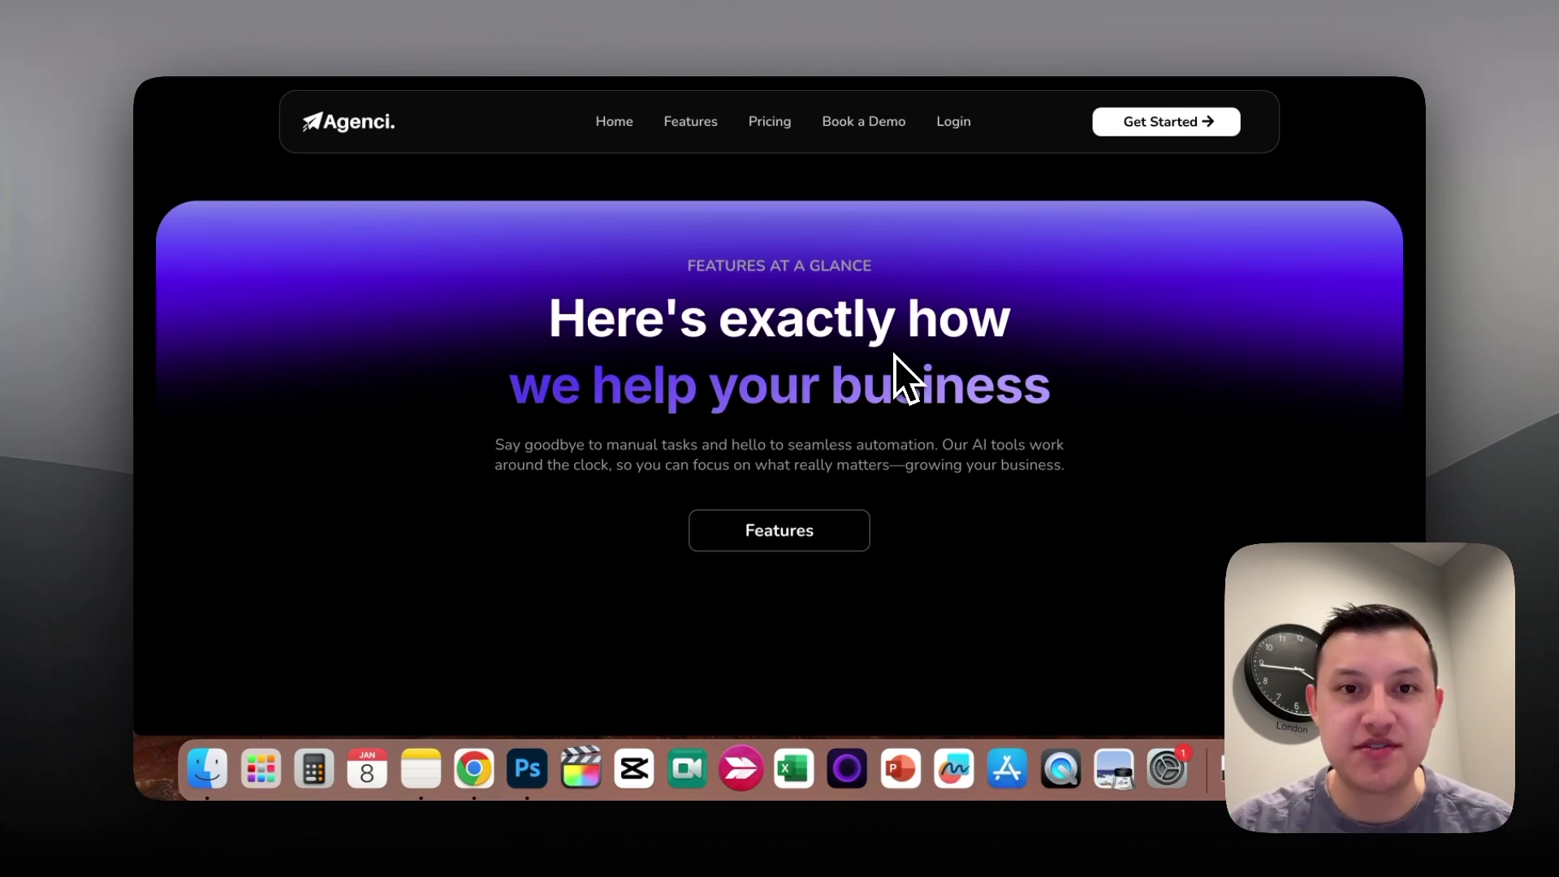
Step: Review the live Agenci page from the features introduction through Conversations AI to the centred Funnels AI section
scroll(840, 418, down, 10)
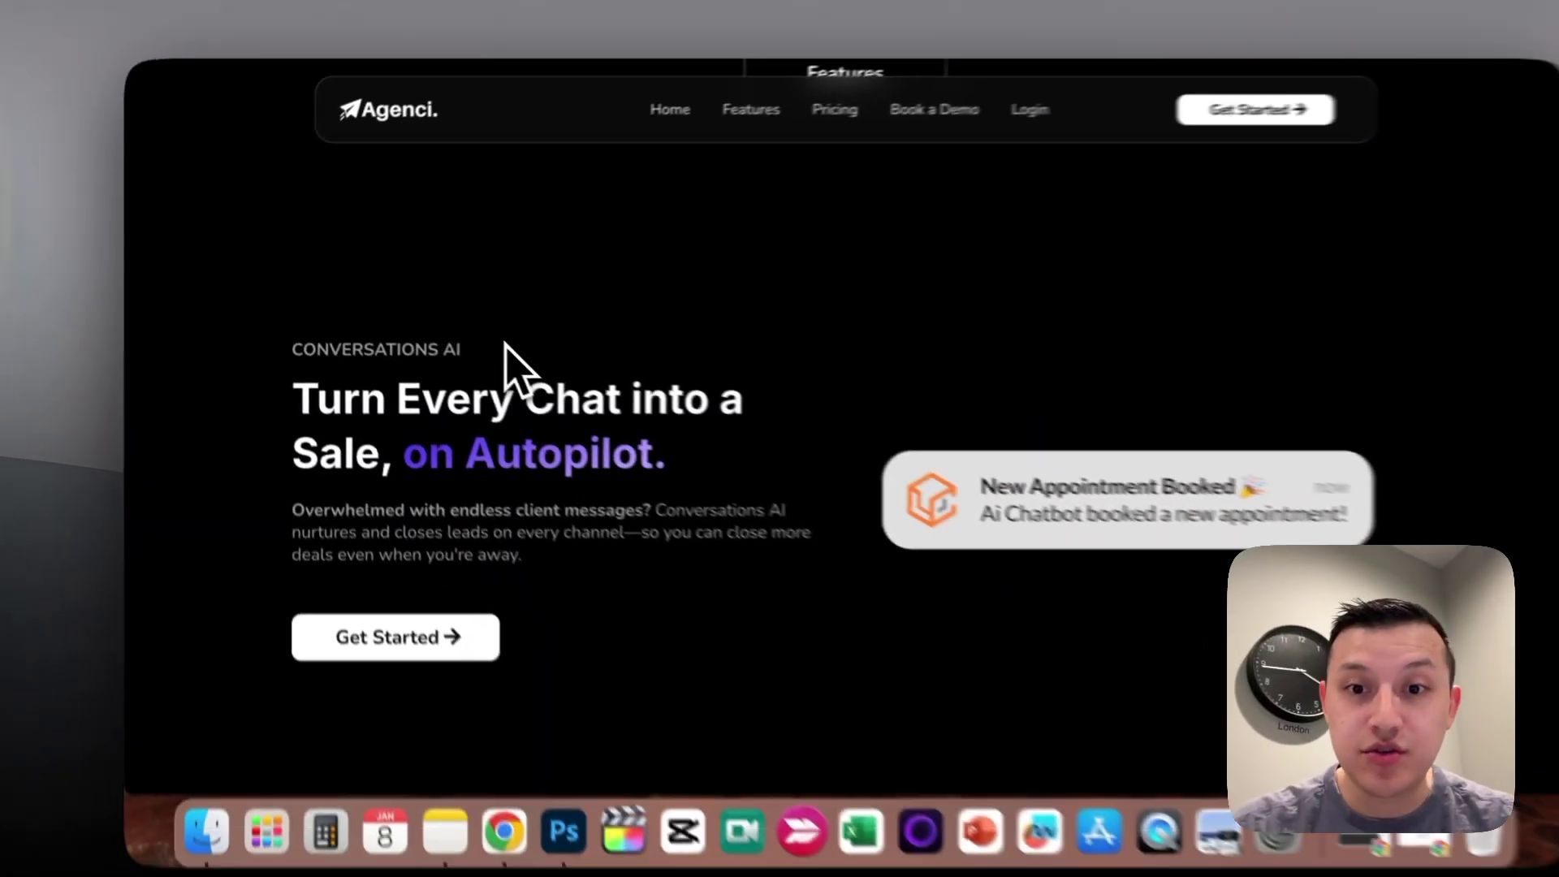
scroll(662, 407, down, 10)
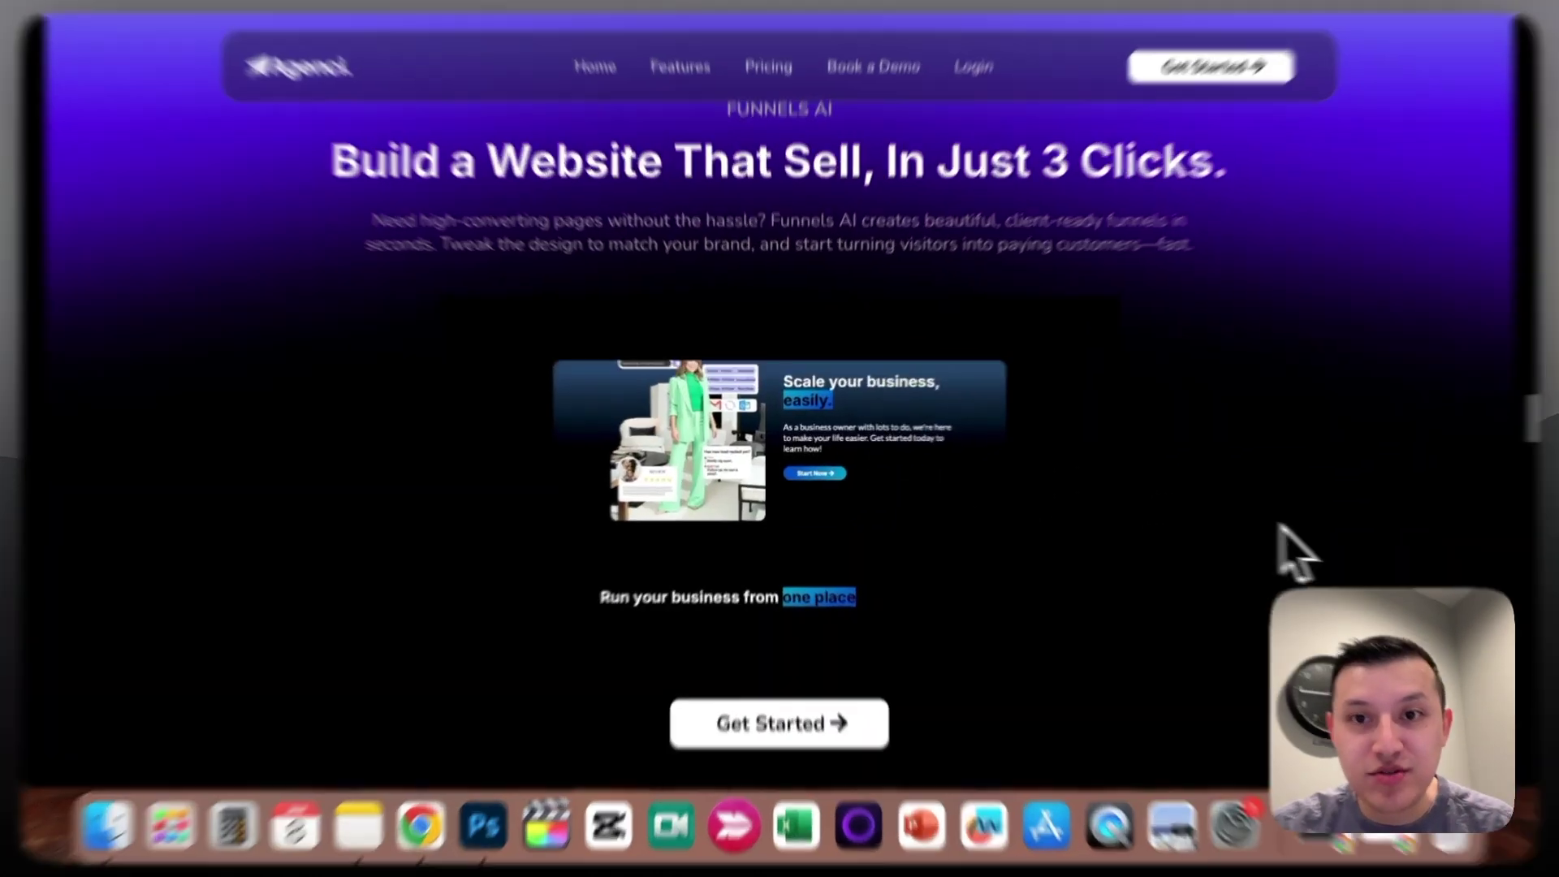
scroll(1519, 601, down, 6)
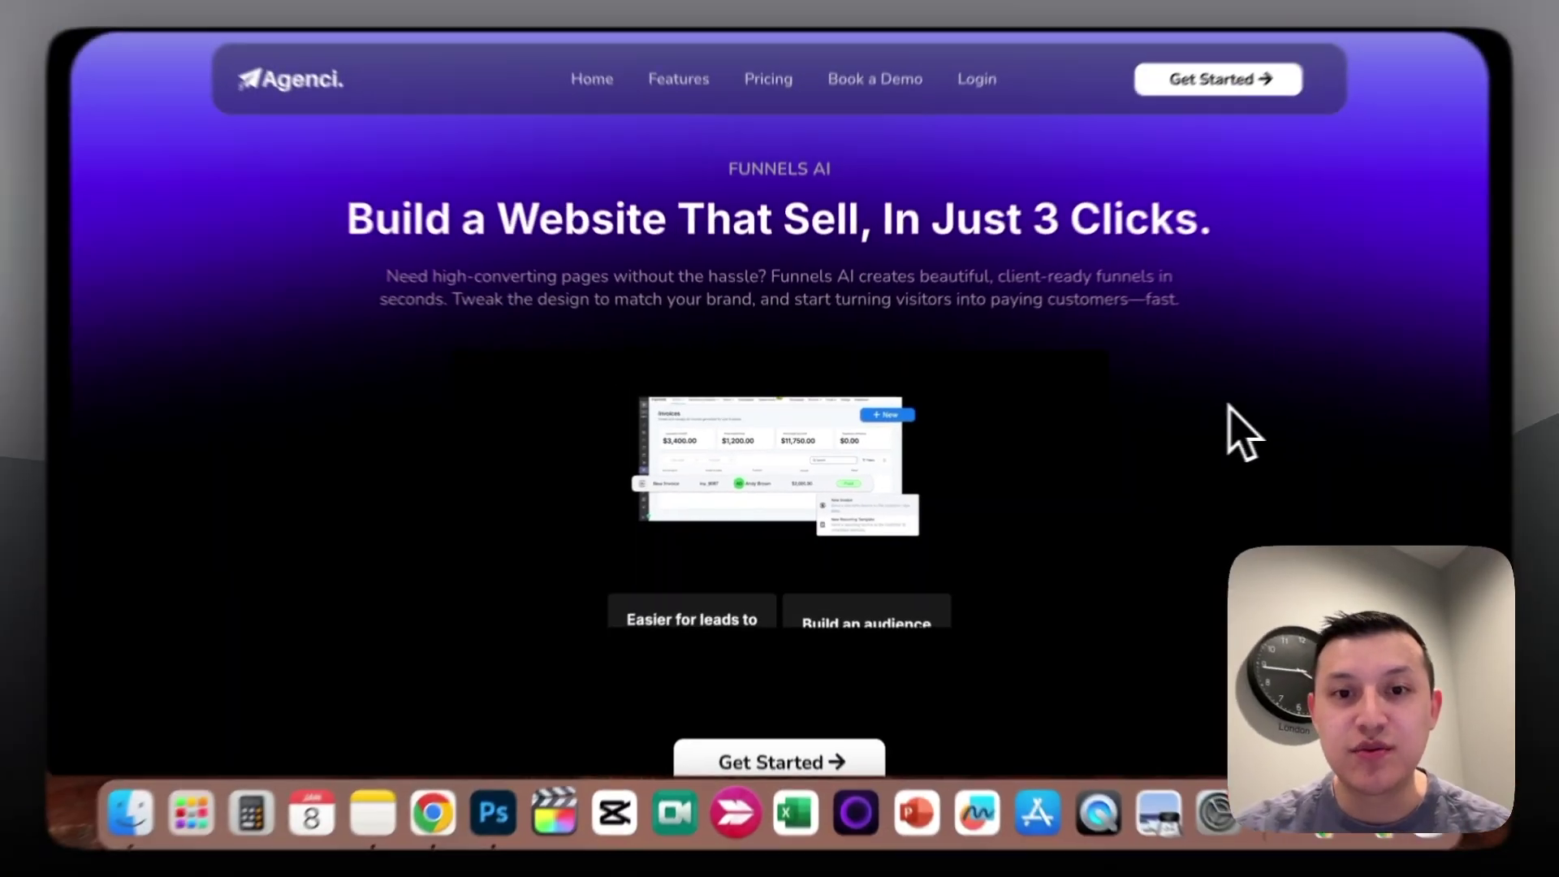
scroll(1062, 549, down, 3)
scroll(959, 503, down, 2)
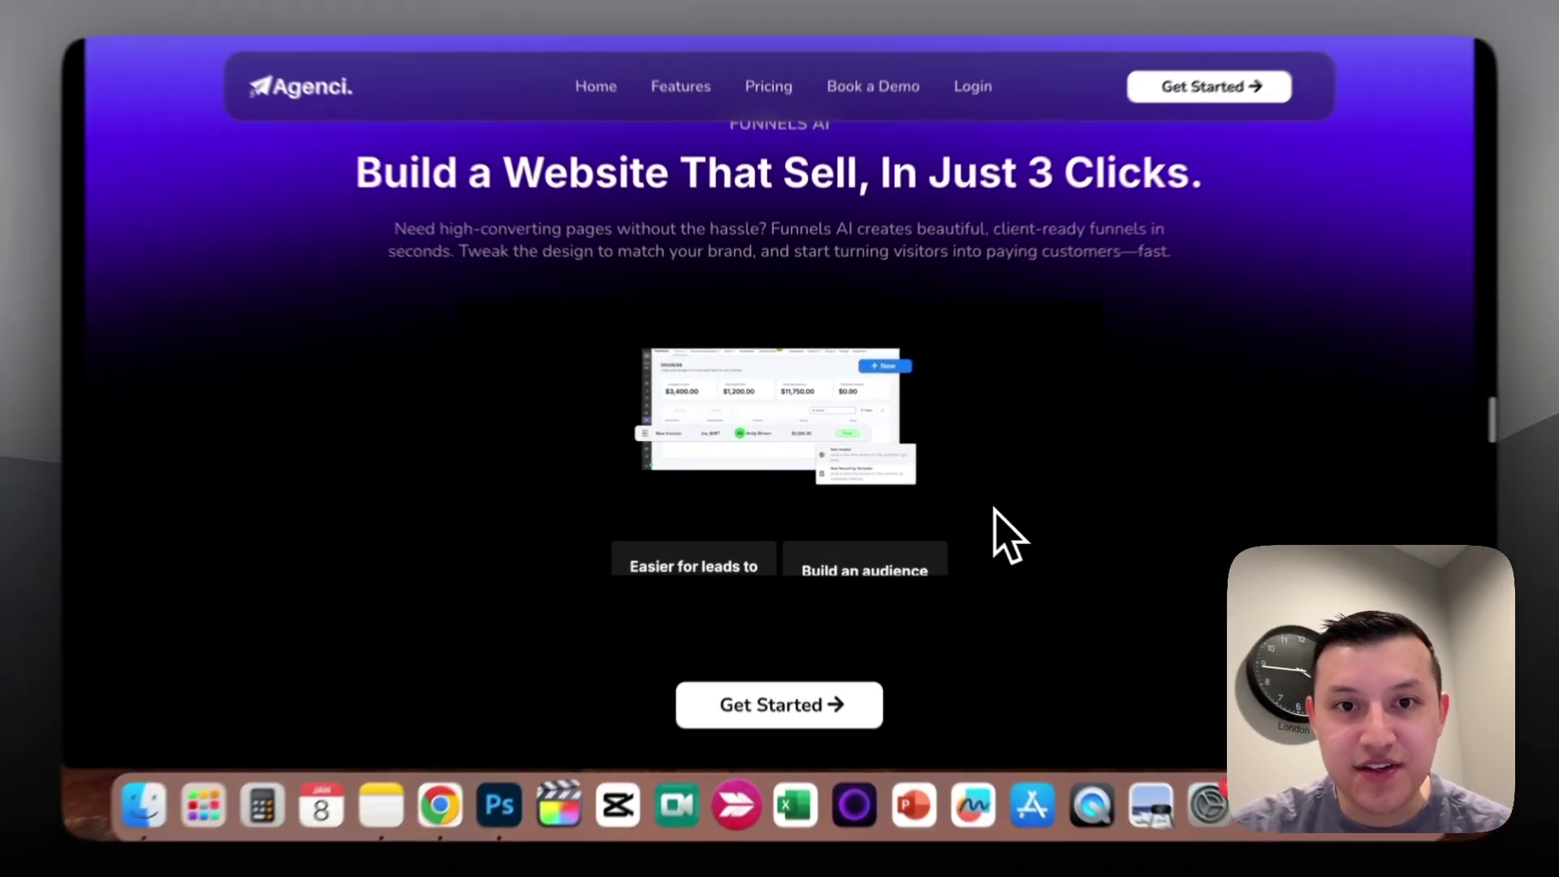
Step: Examine the animated cards in the "All your work apps in one place" section of the Frame site
scroll(950, 503, down, 10)
scroll(942, 483, down, 5)
scroll(938, 480, up, 2)
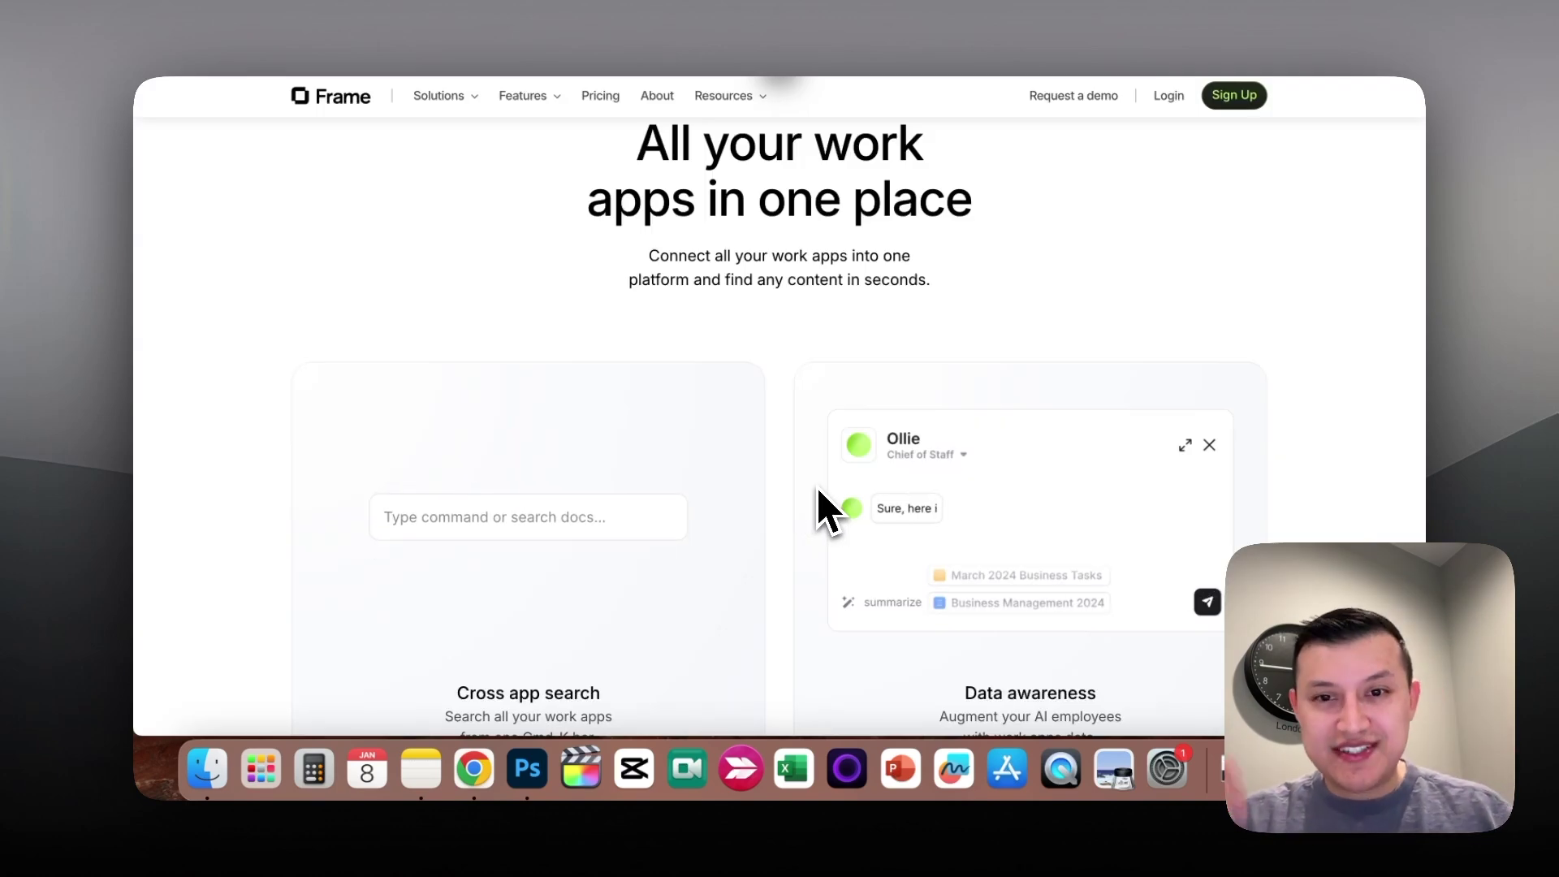
scroll(817, 488, down, 1)
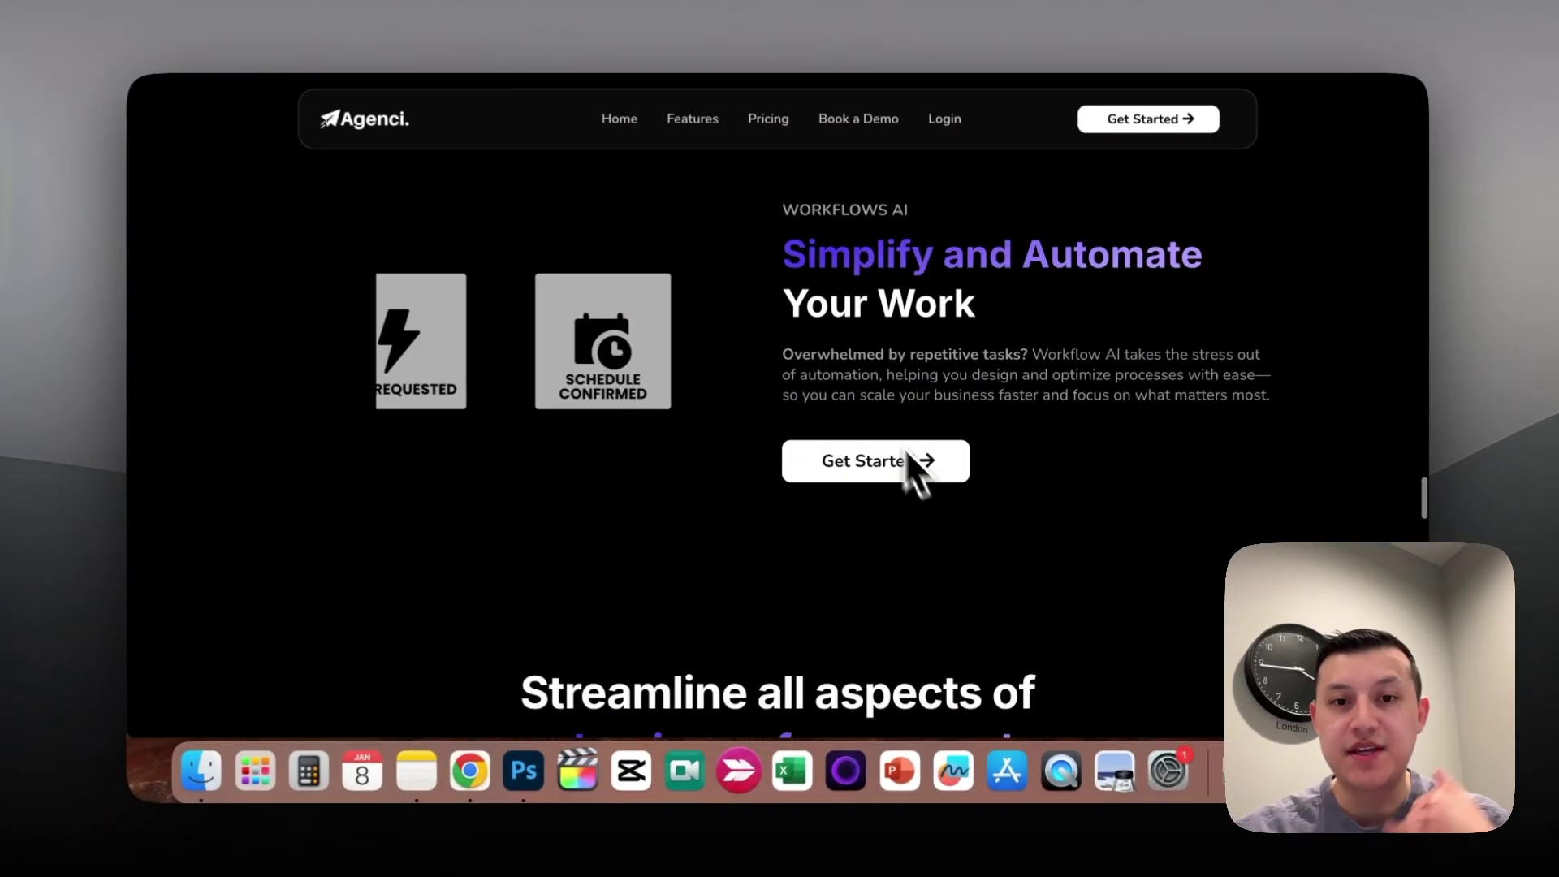
Step: Review the "Streamline all aspects of your business from one place" section and its feature cards on the live Agenci page
scroll(802, 313, down, 5)
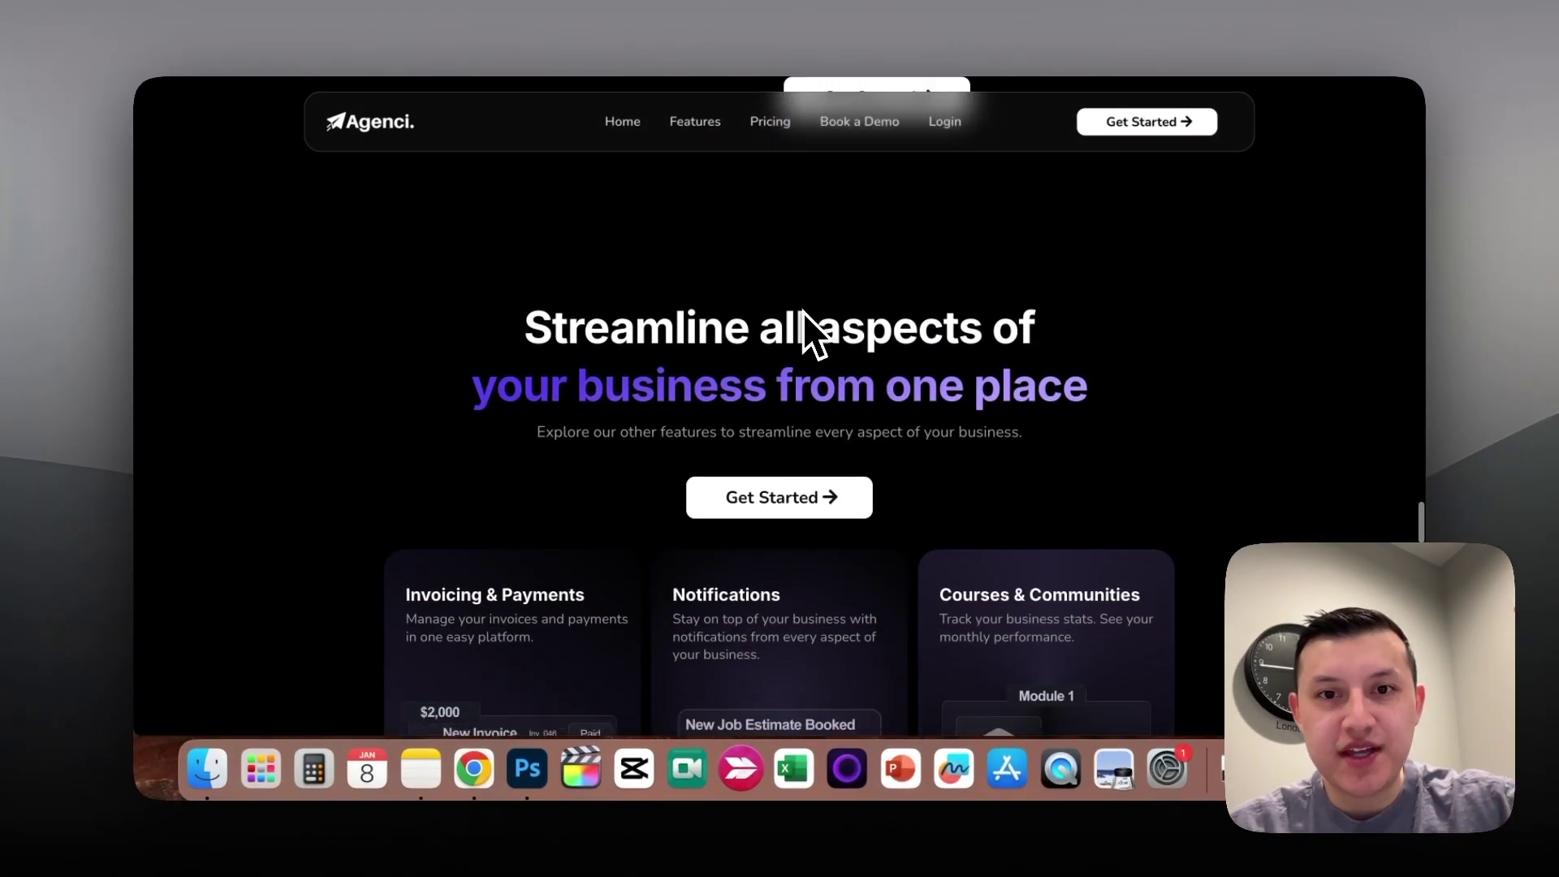
scroll(803, 312, down, 1)
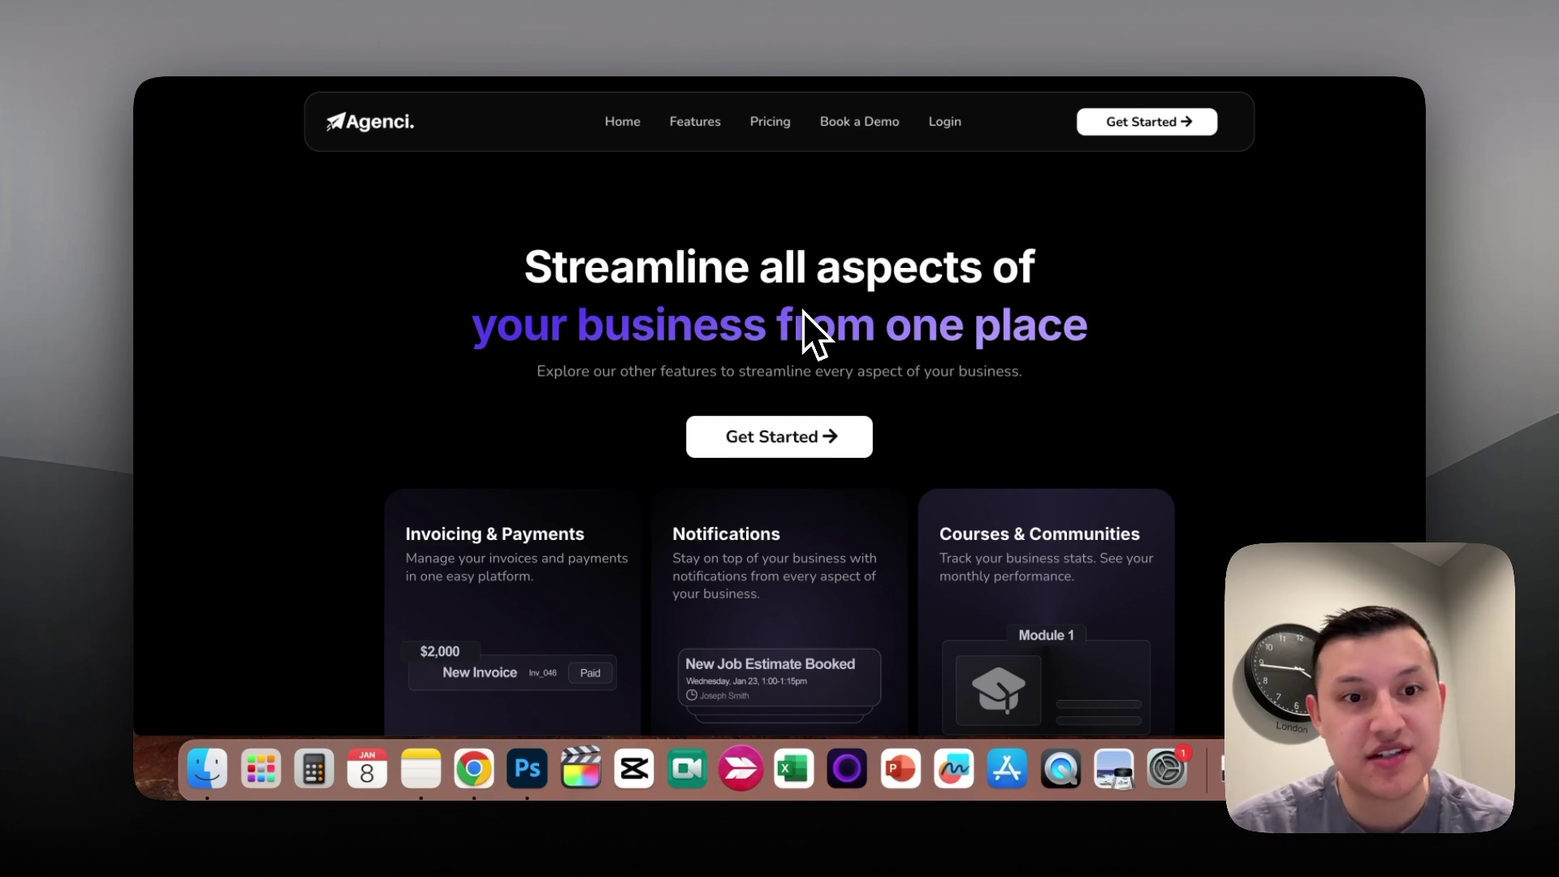
scroll(802, 312, down, 5)
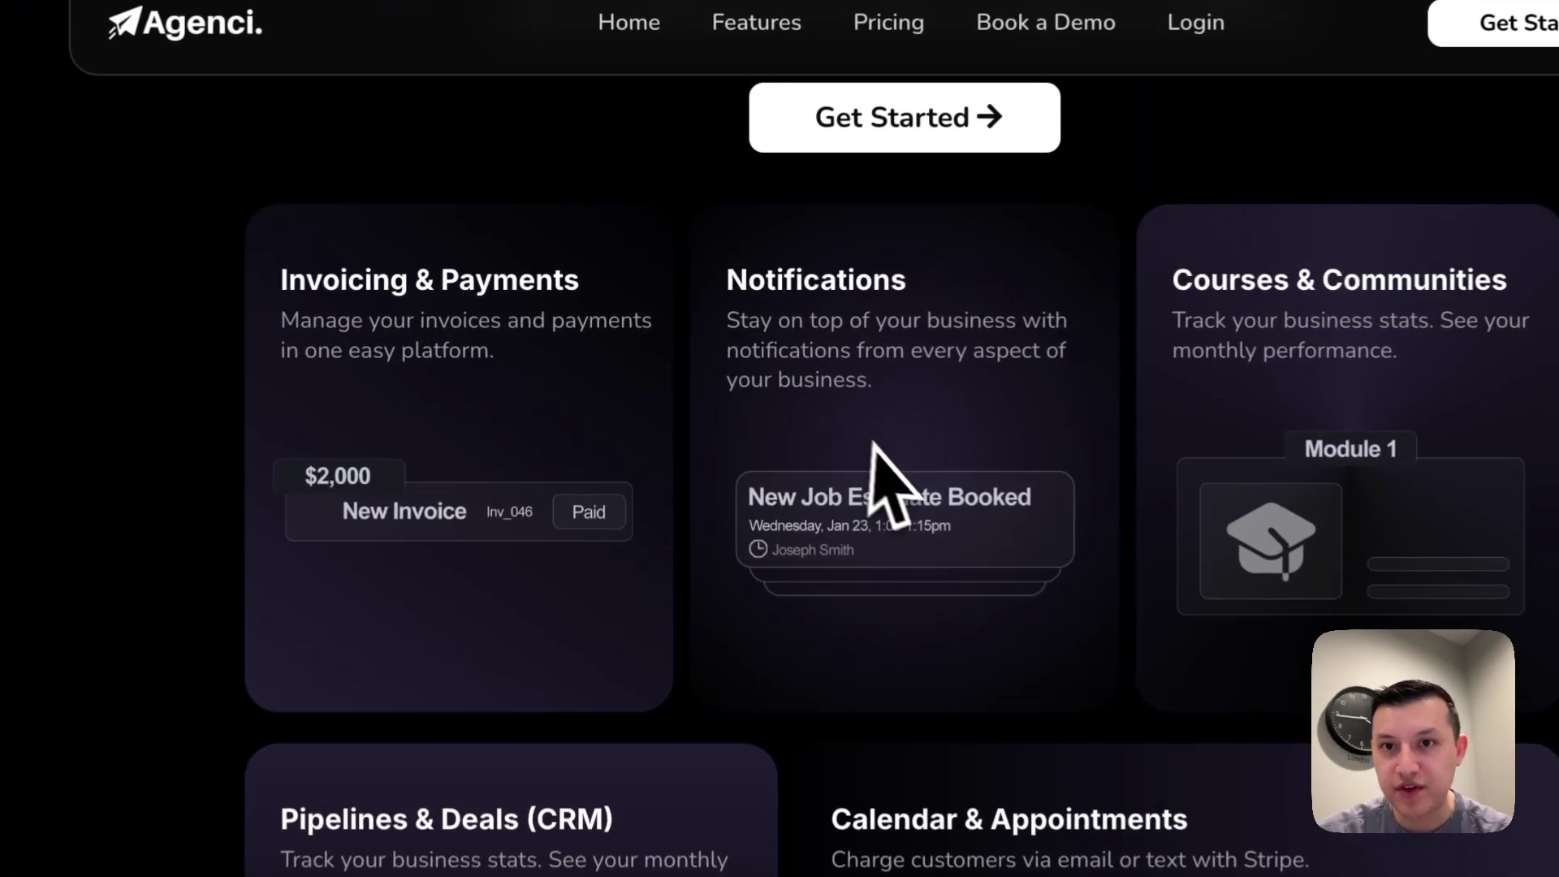
scroll(868, 443, down, 5)
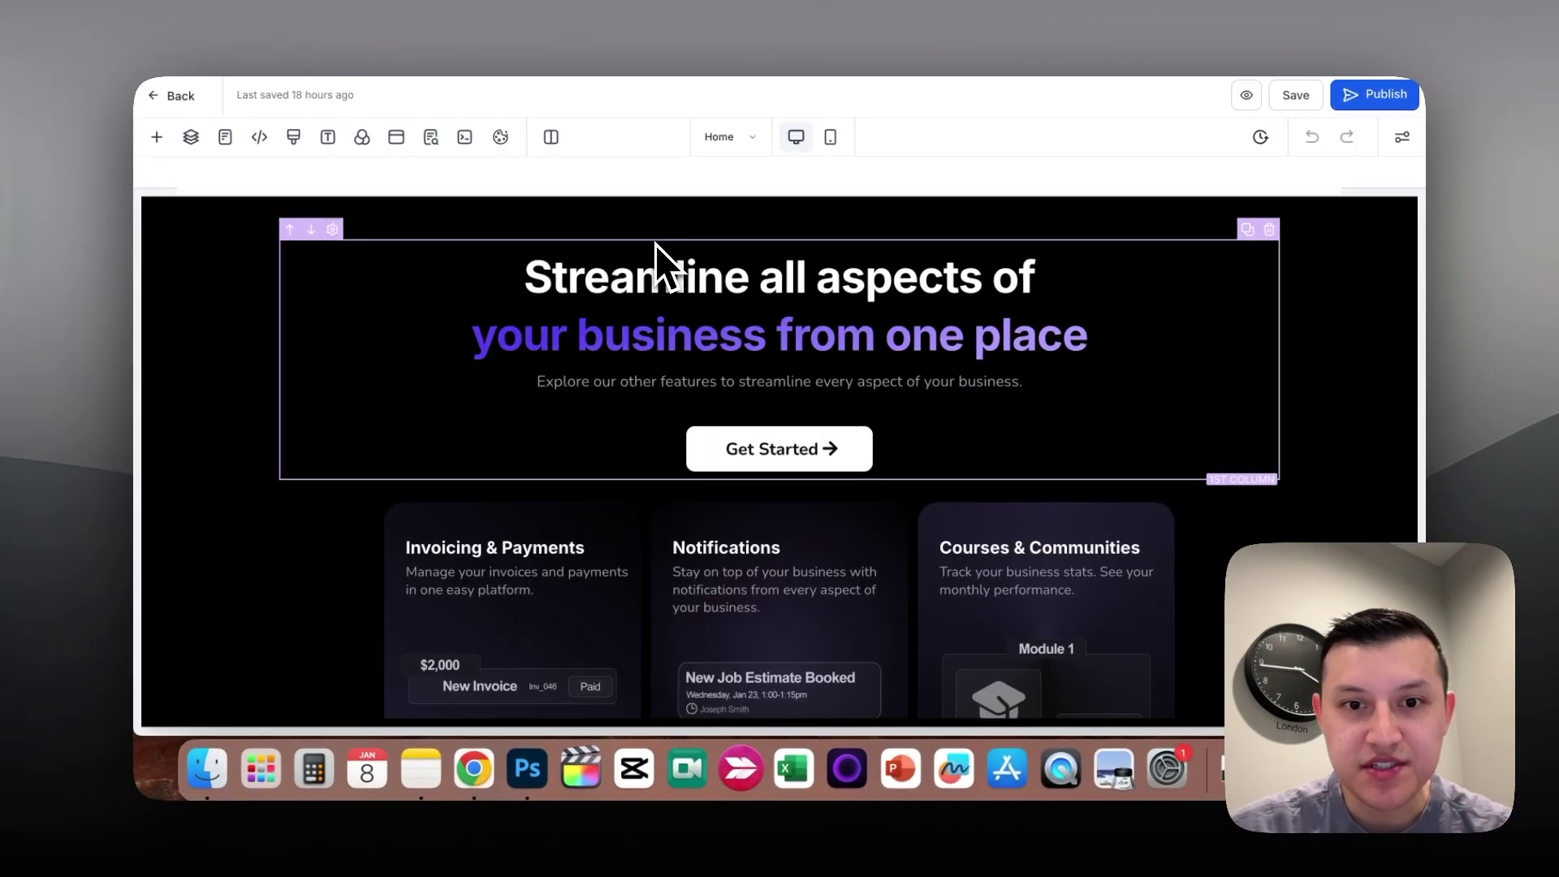
Step: Inspect the headline, button and card rows of the Streamline section in the page editor
scroll(655, 245, down, 2)
scroll(655, 245, up, 2)
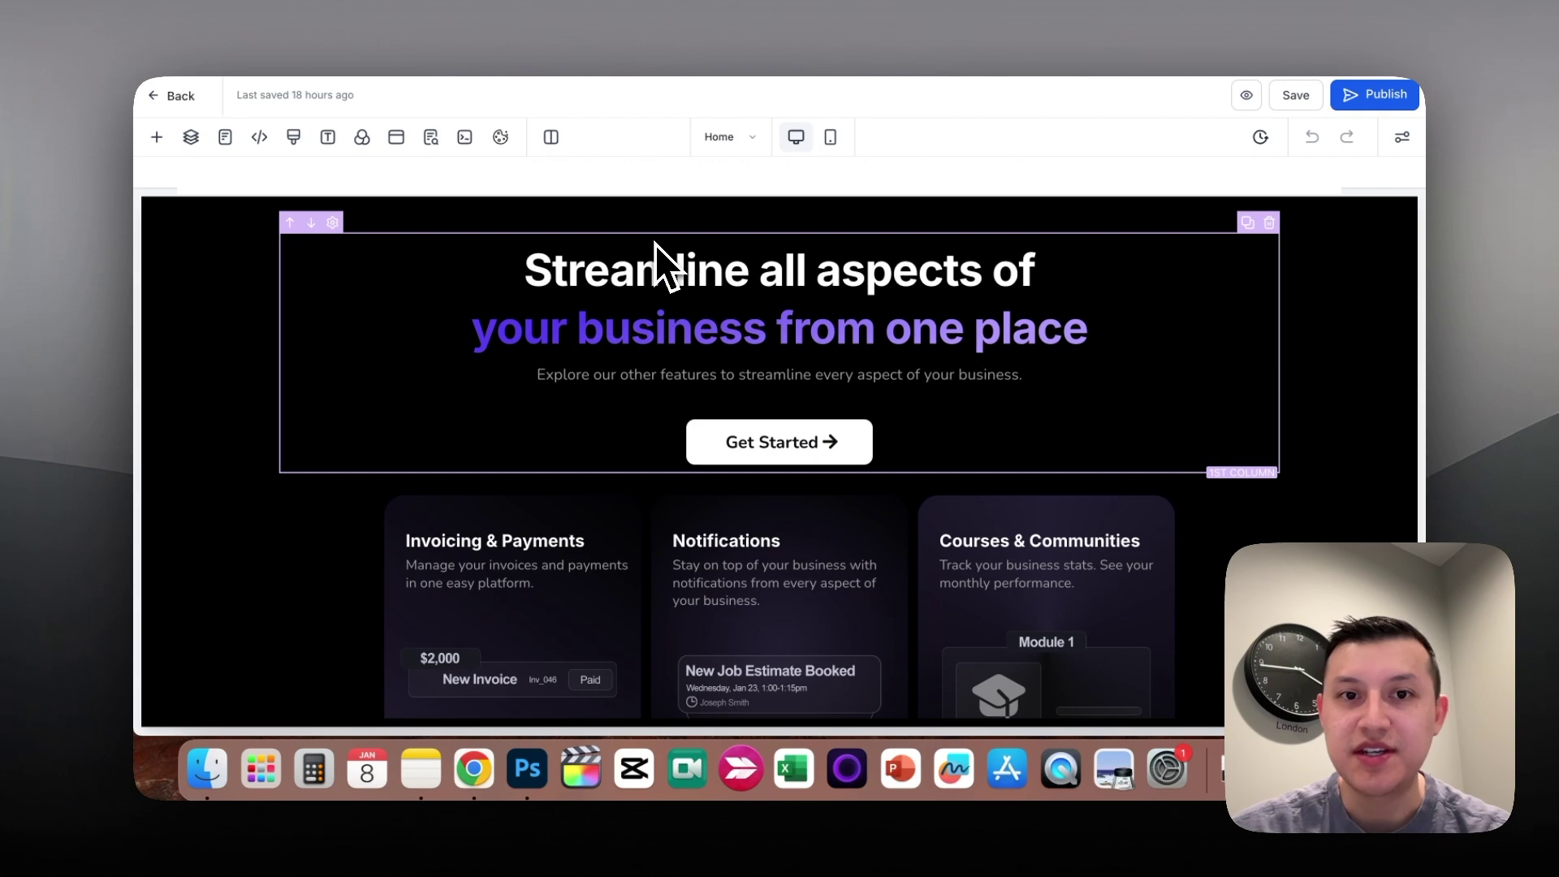
scroll(764, 390, down, 3)
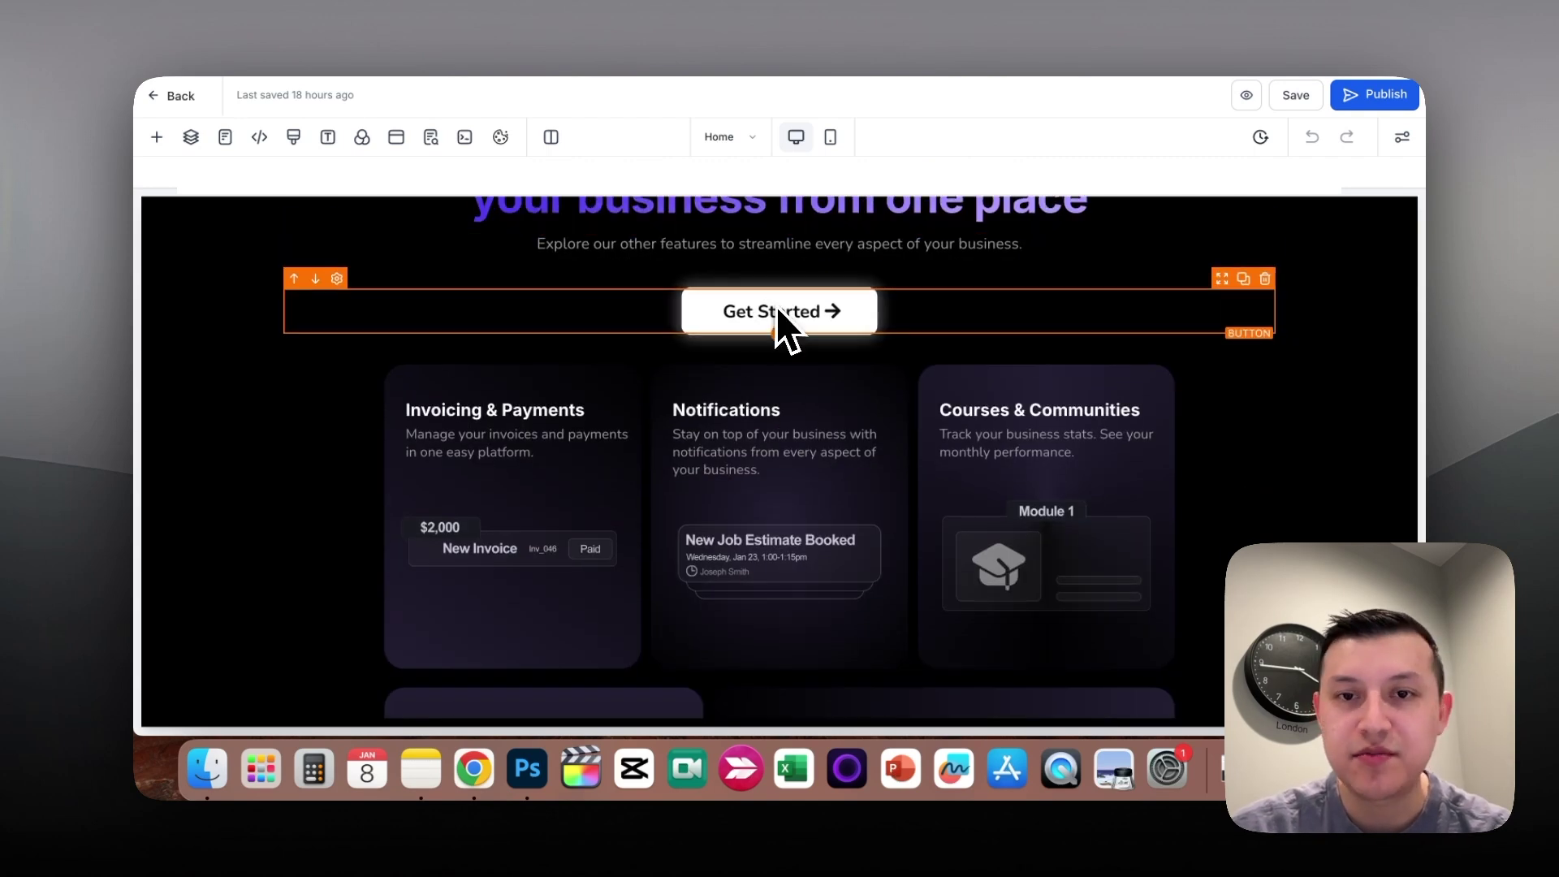
scroll(783, 382, down, 3)
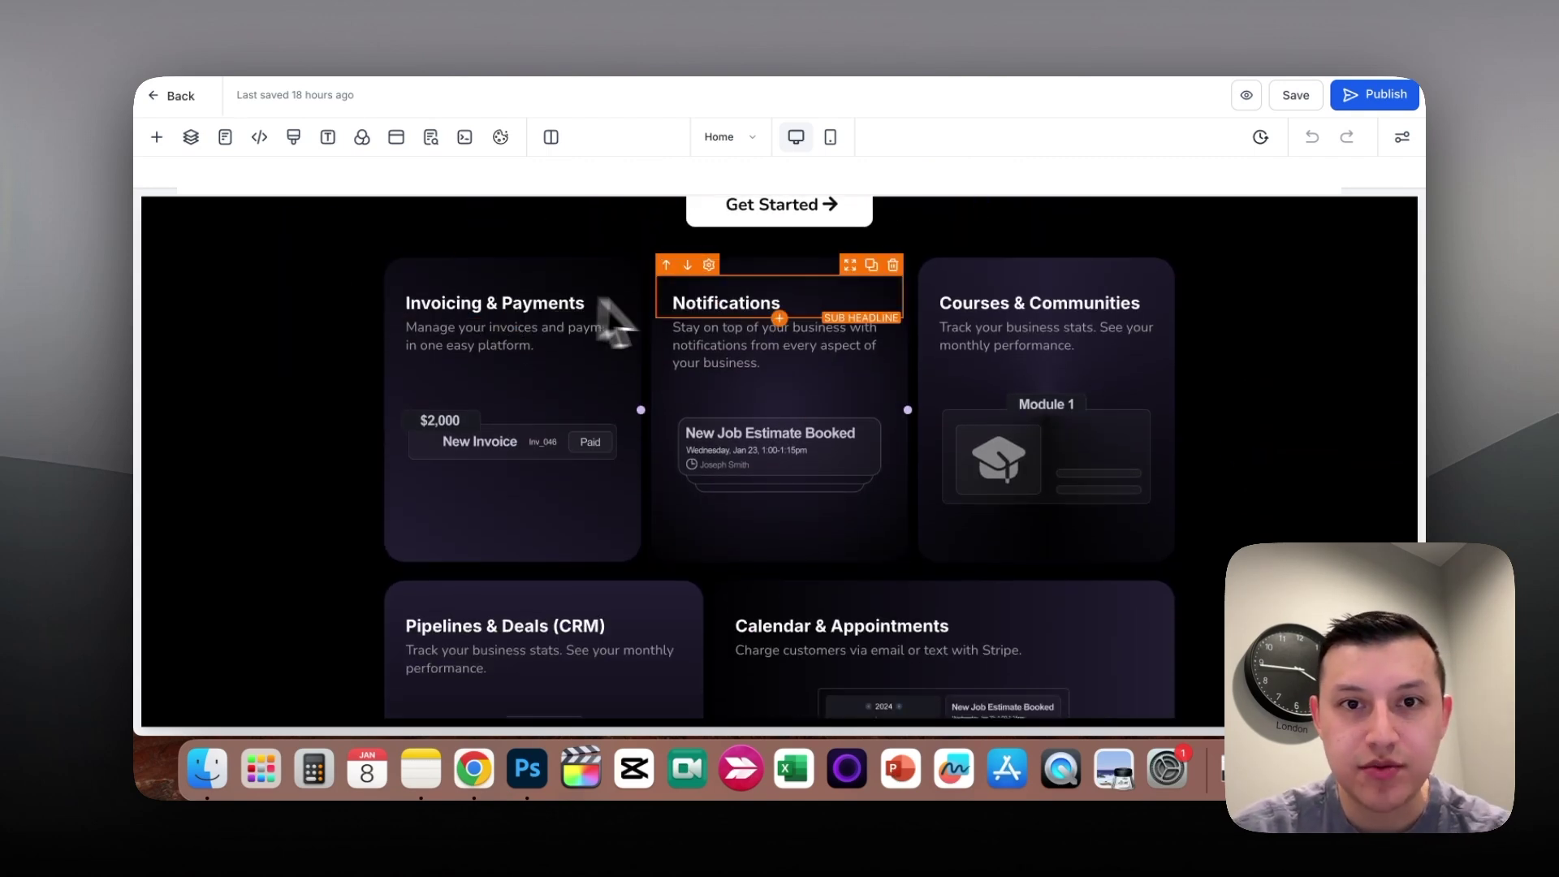
scroll(1051, 331, down, 6)
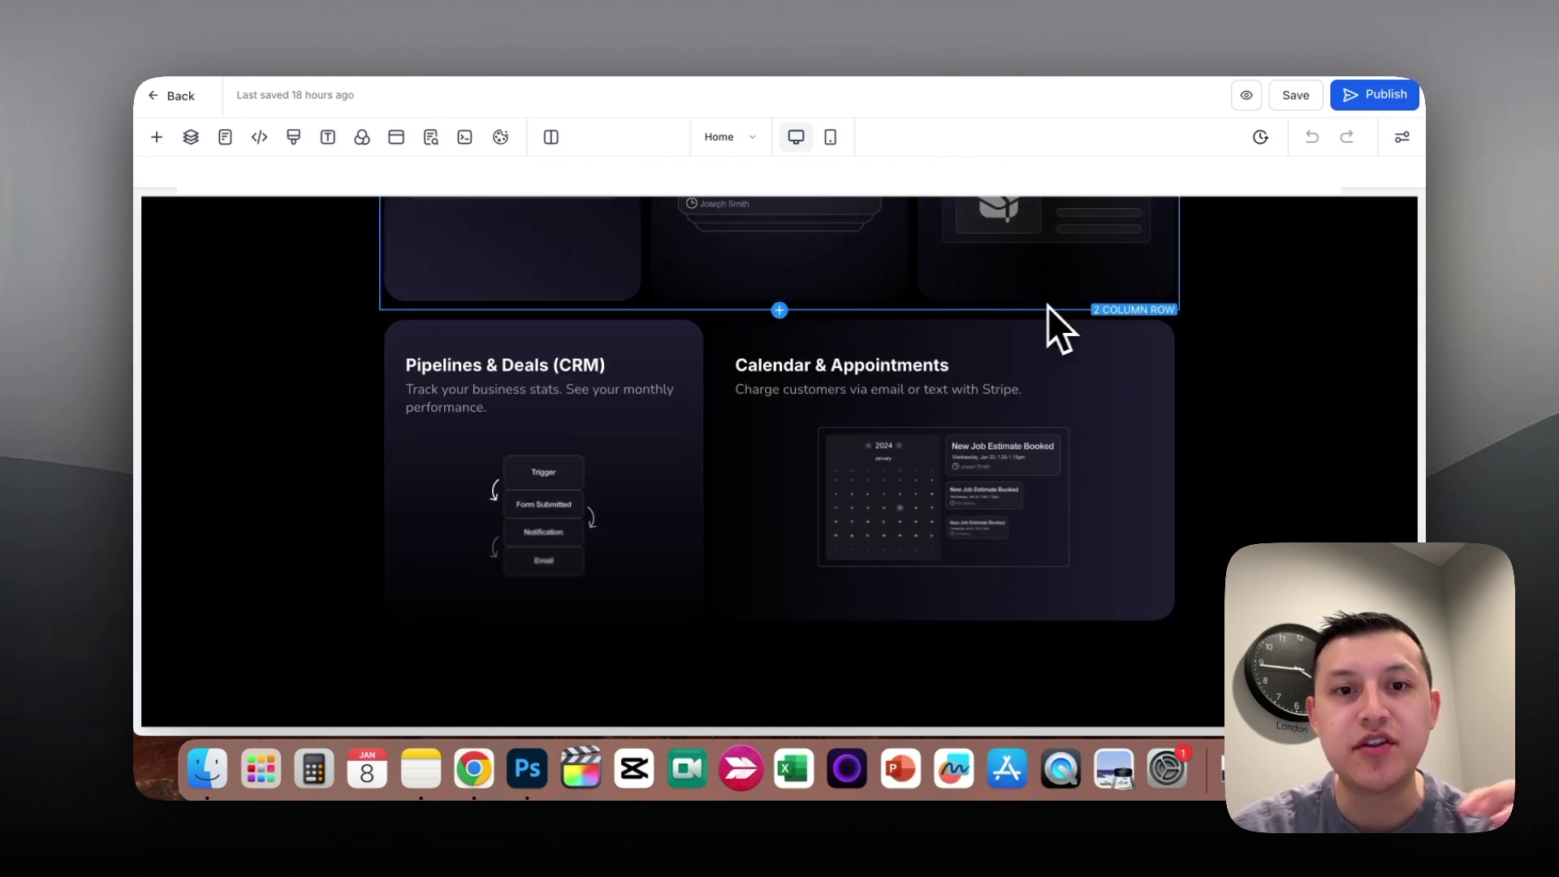
Step: Narrow the Pipelines & Deals (CRM) column slightly in favour of the Calendar & Appointments column
mouse_move(705, 487)
mouse_down()
mouse_move(848, 487)
mouse_move(671, 485)
mouse_move(698, 480)
mouse_up()
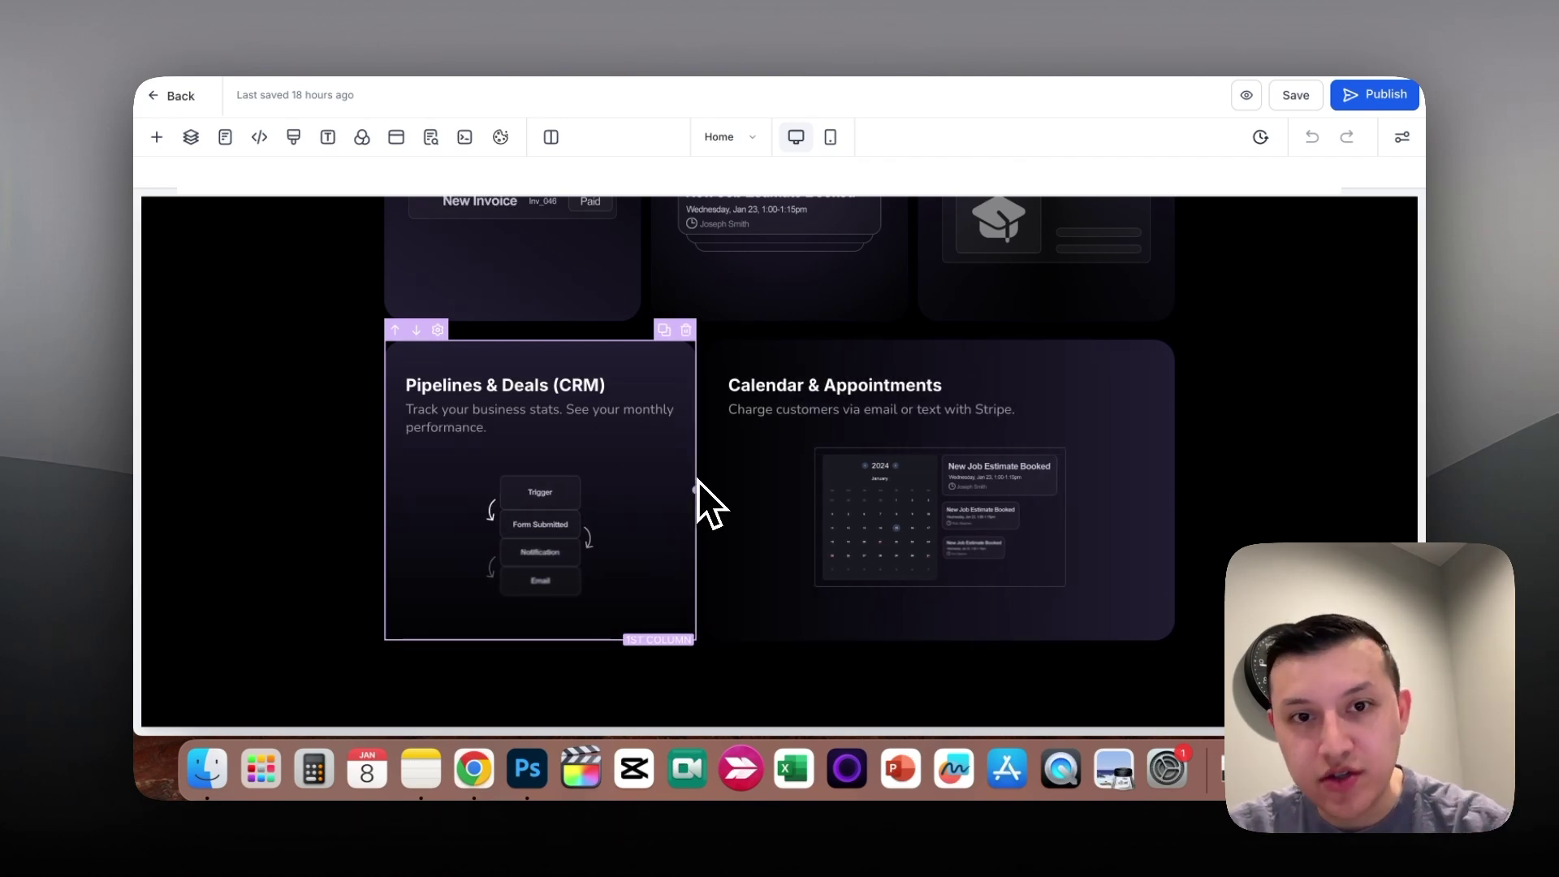
click(699, 481)
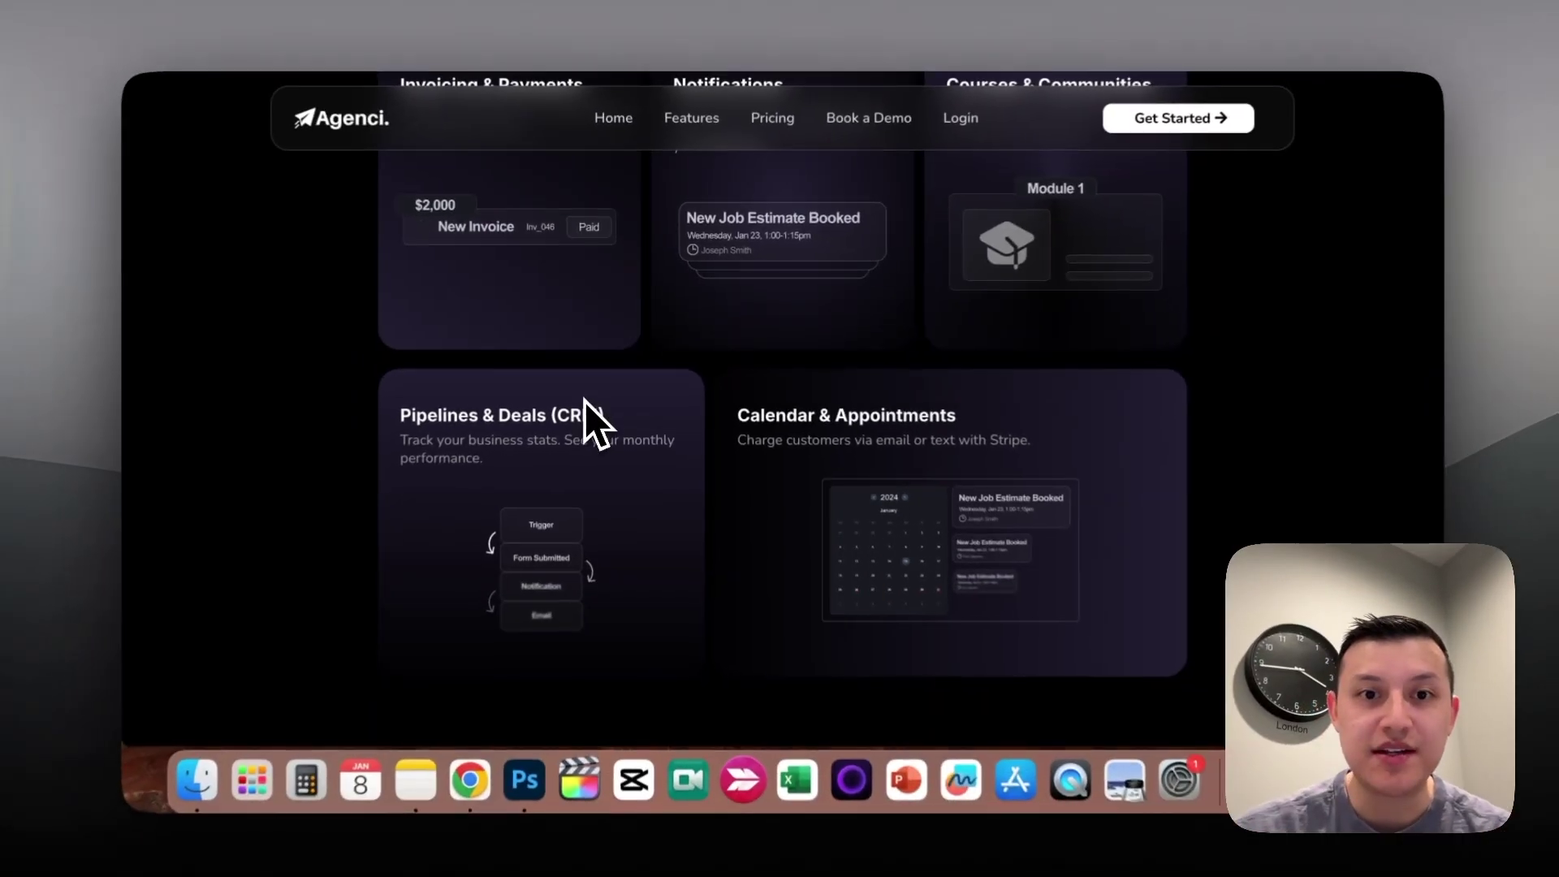
Step: Examine the grid arrangement of the five feature cards on the live Agenci page
scroll(763, 441, up, 2)
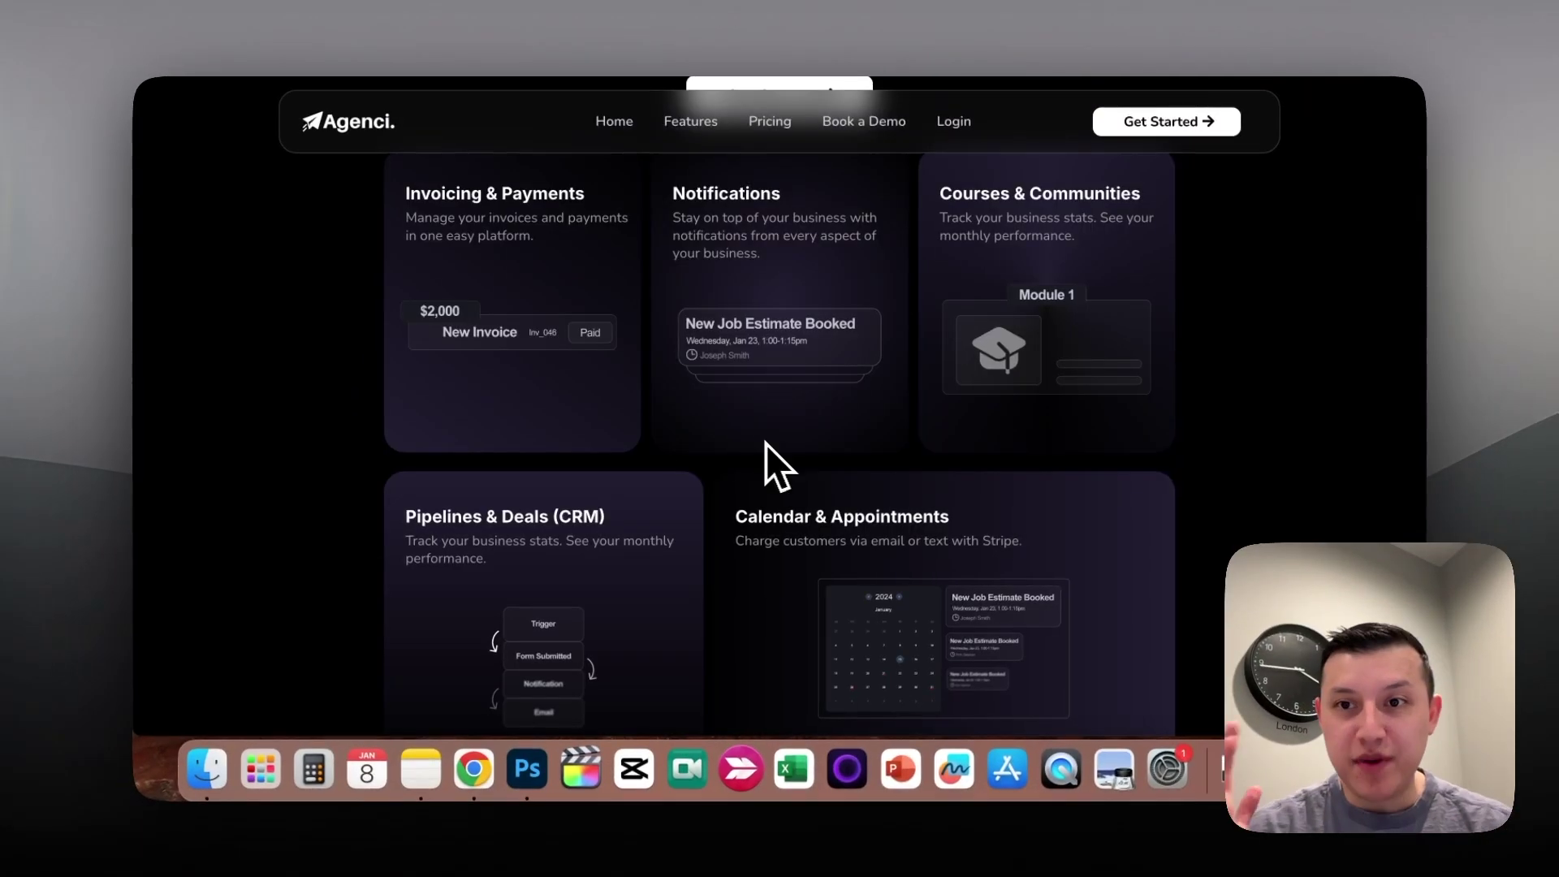
scroll(768, 445, up, 1)
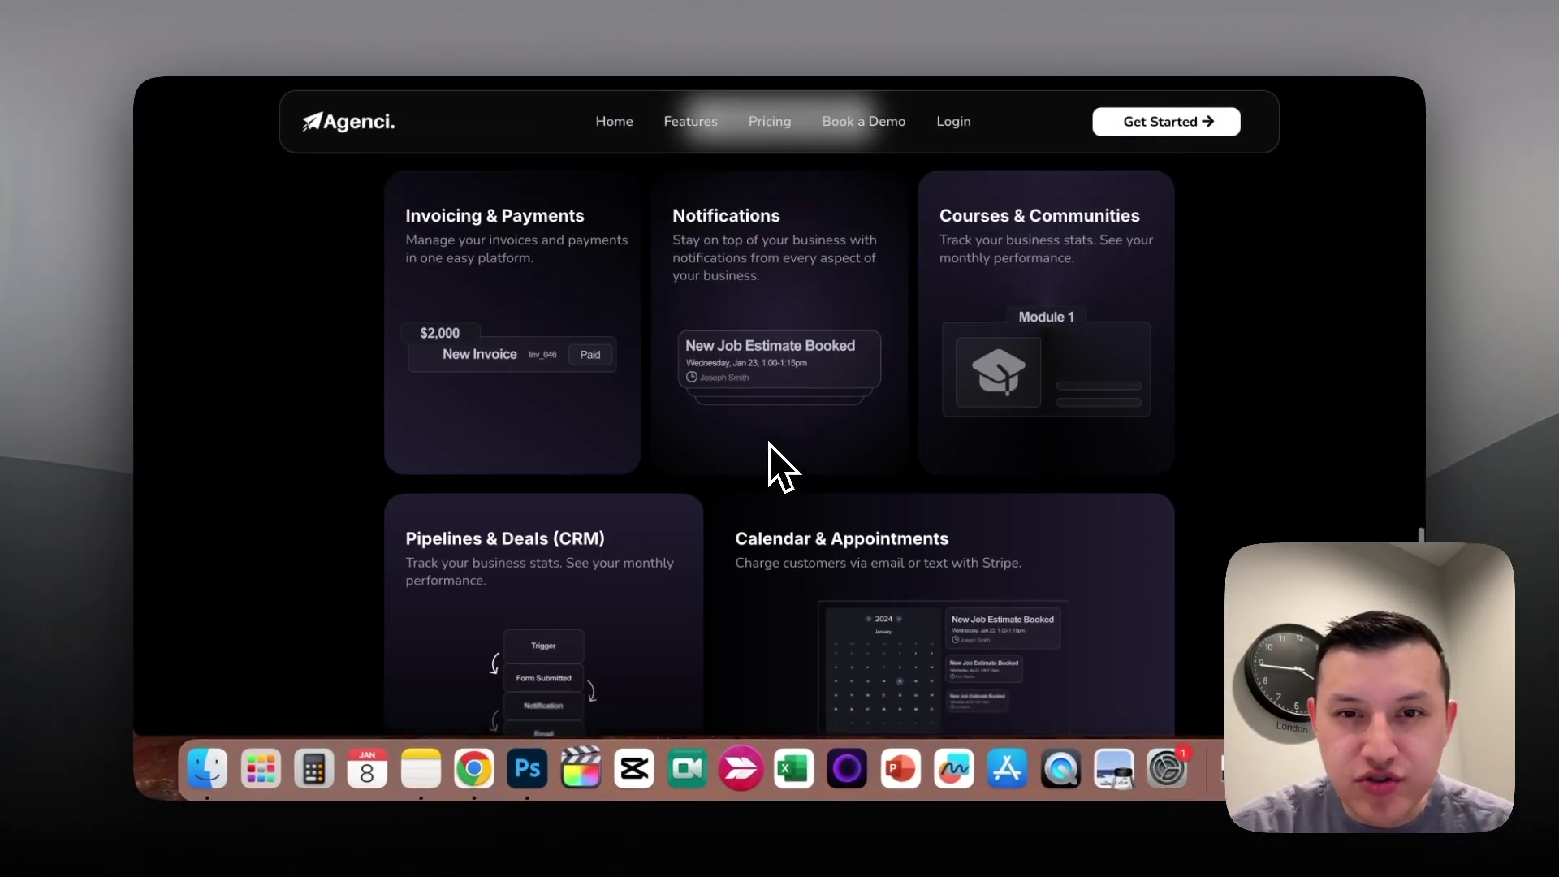
scroll(768, 386, down, 1)
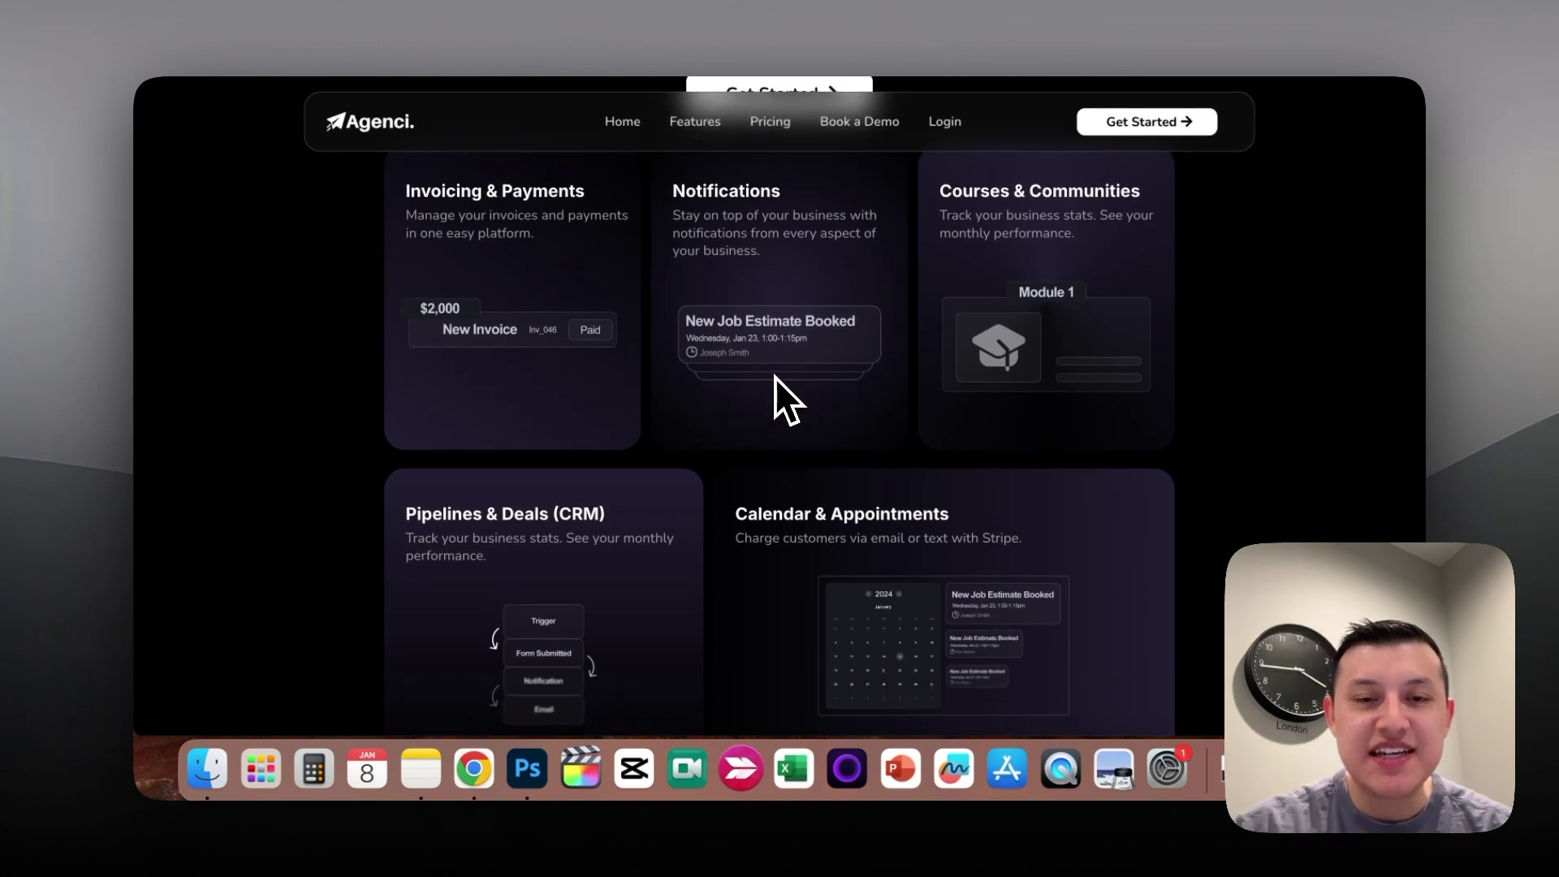
scroll(775, 378, down, 3)
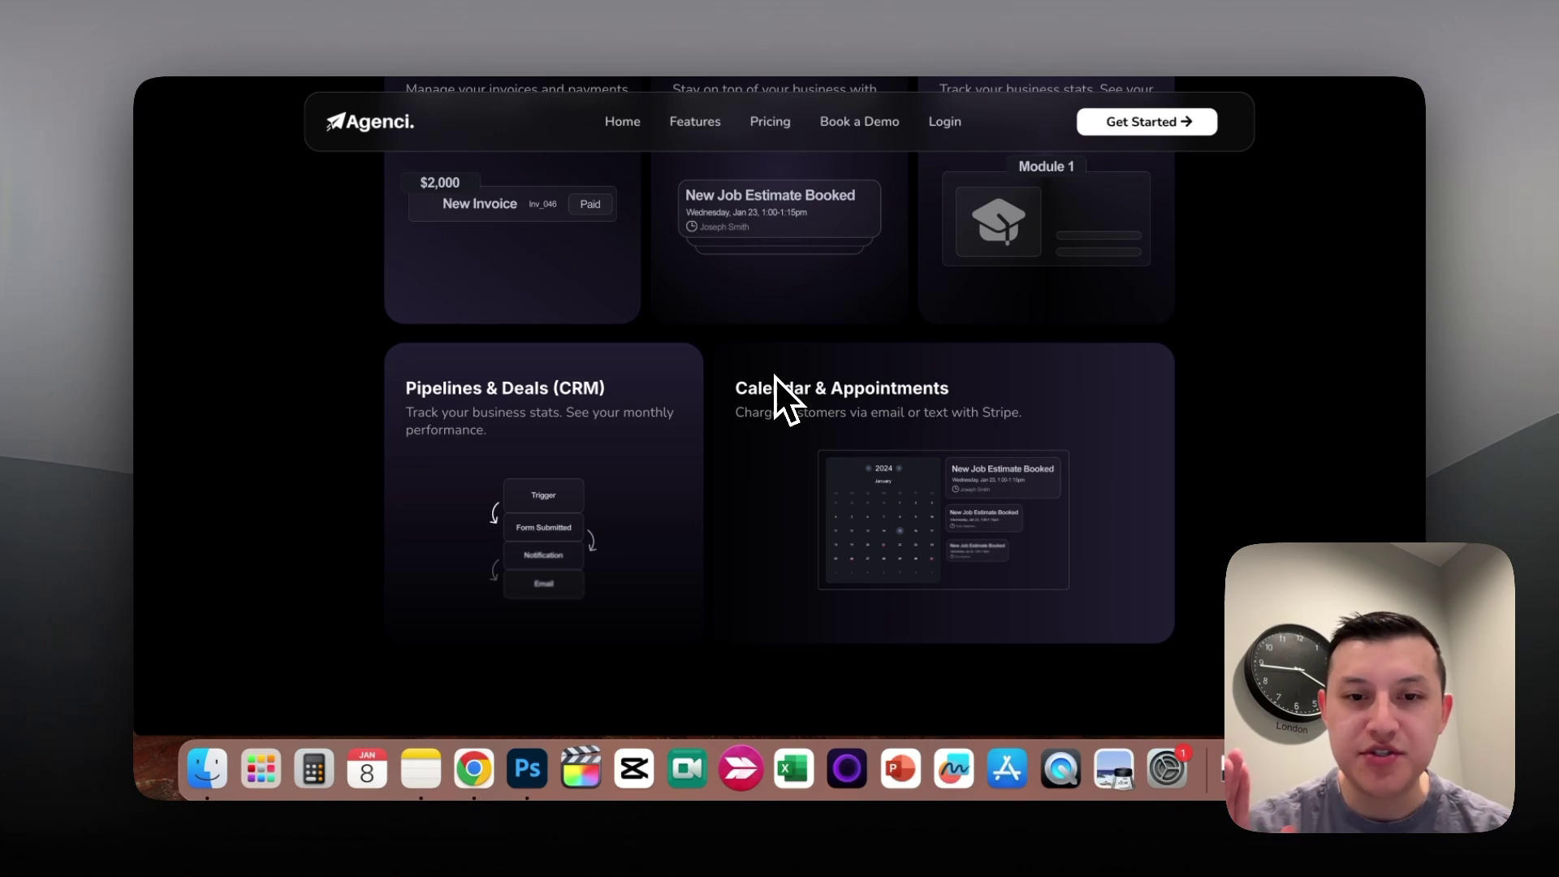
Step: Switch to Photoshop and toggle individual layers of the Trigger, Form Submitted, Notification and Email workflow graphic to inspect its construction
key(super+Tab)
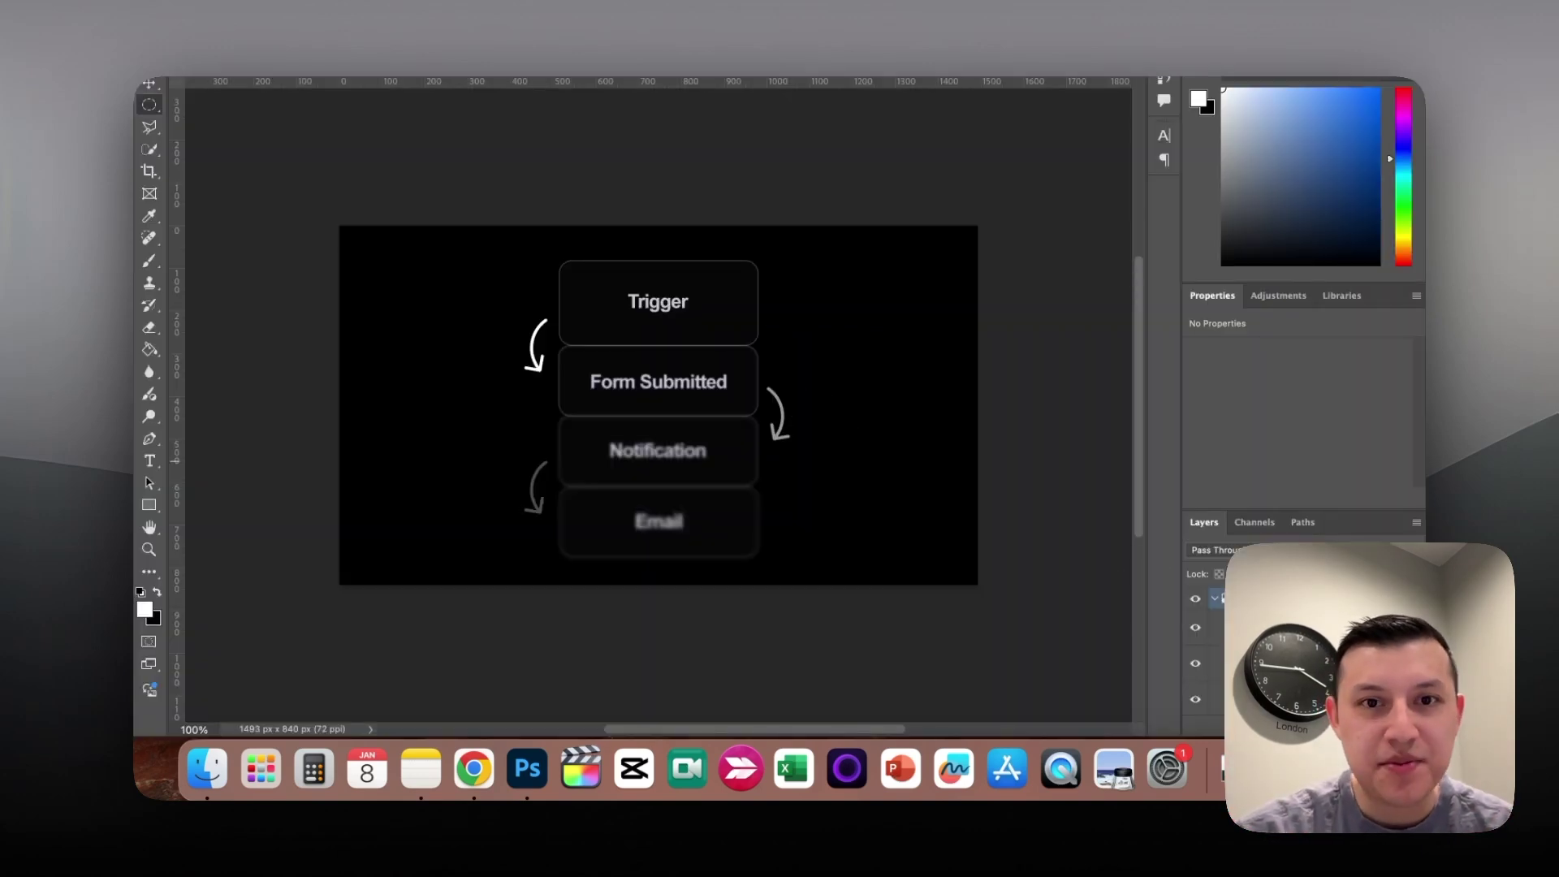
click(1195, 629)
click(1195, 630)
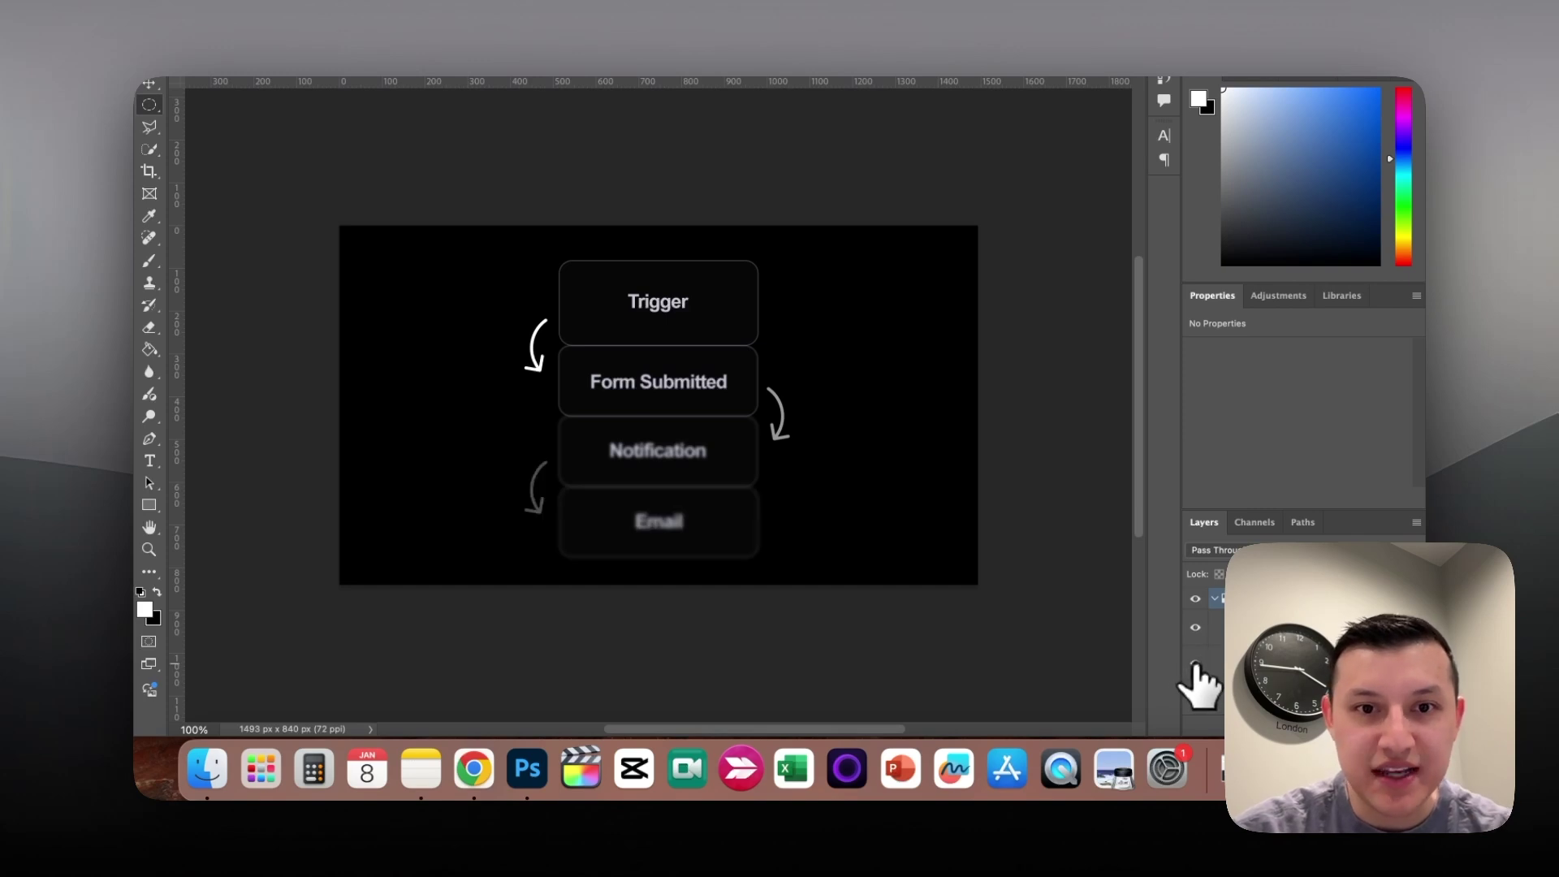
click(1194, 668)
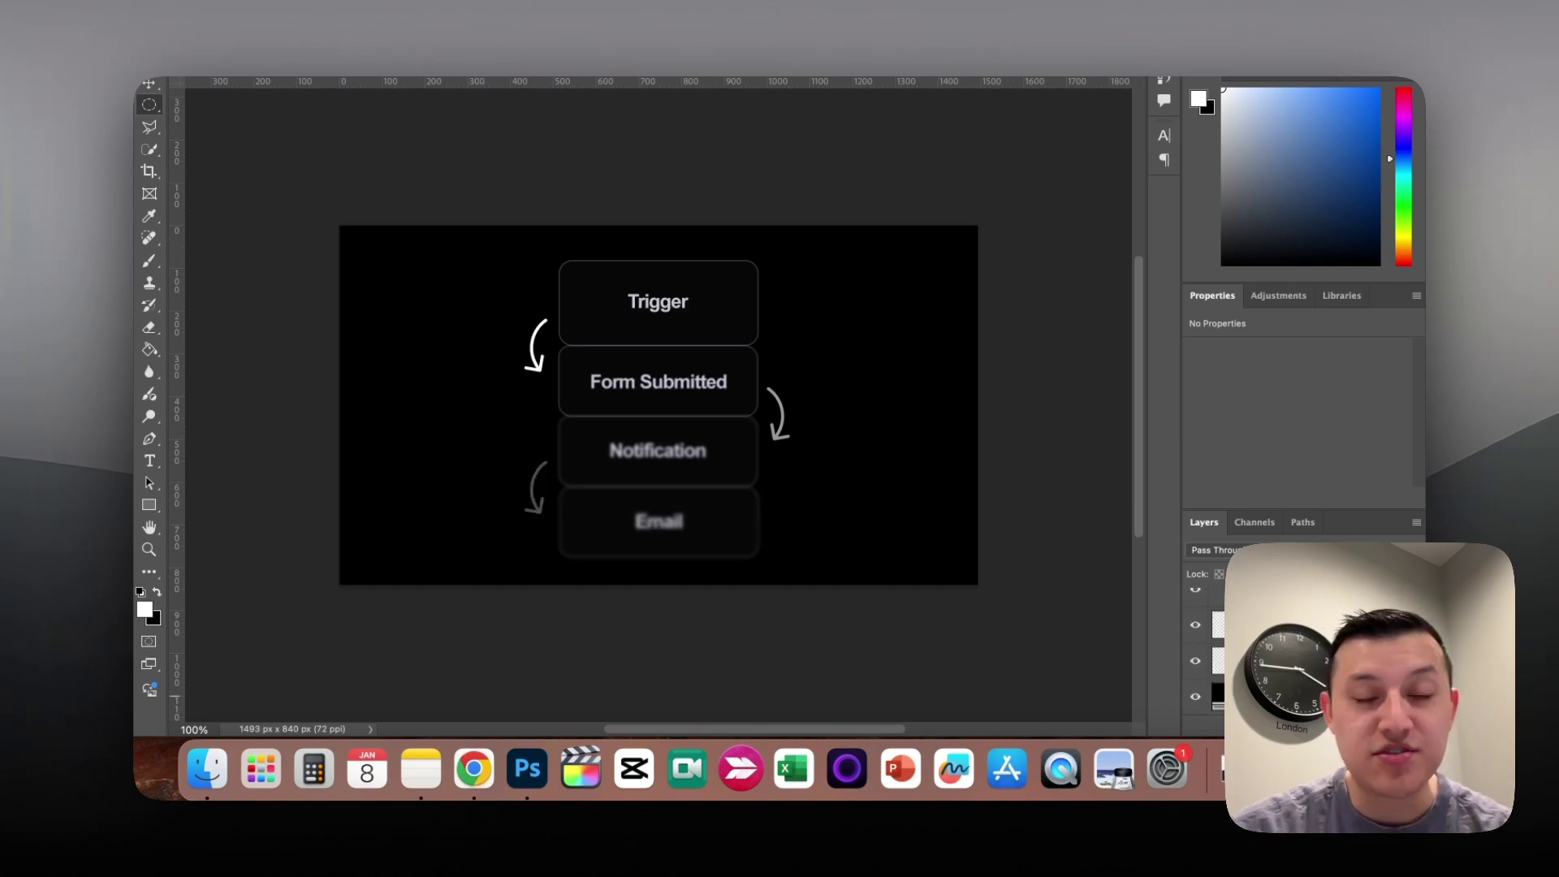
click(1193, 697)
click(1193, 697)
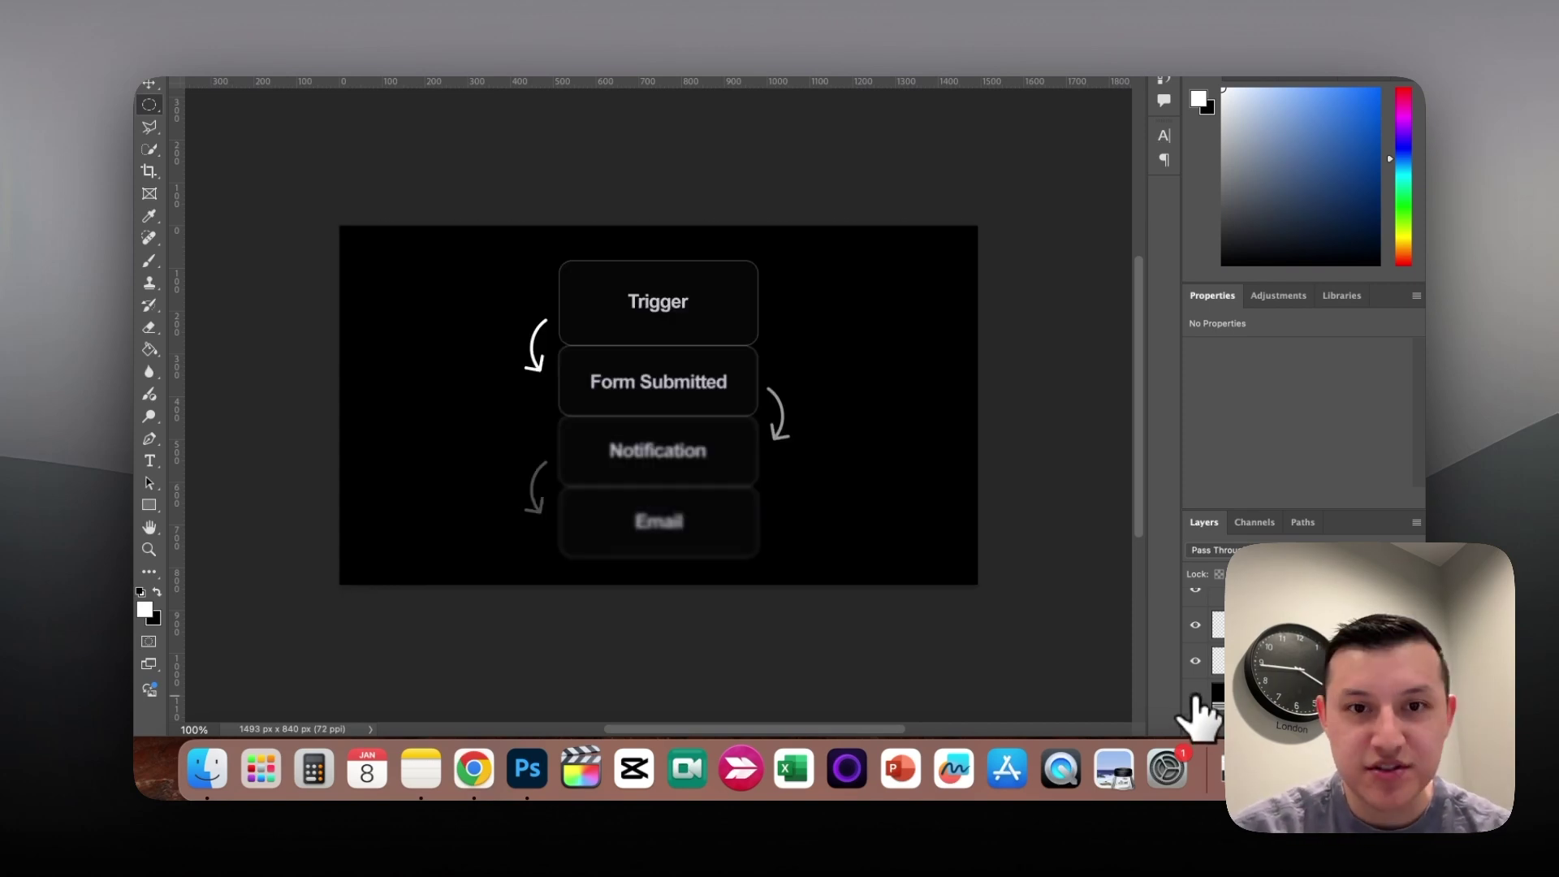
click(1193, 697)
Step: Switch to the Pitarda site in the browser and examine its feature card grid from Seamless Sharing to Code Collaboration
key(ctrl+Up)
click(588, 365)
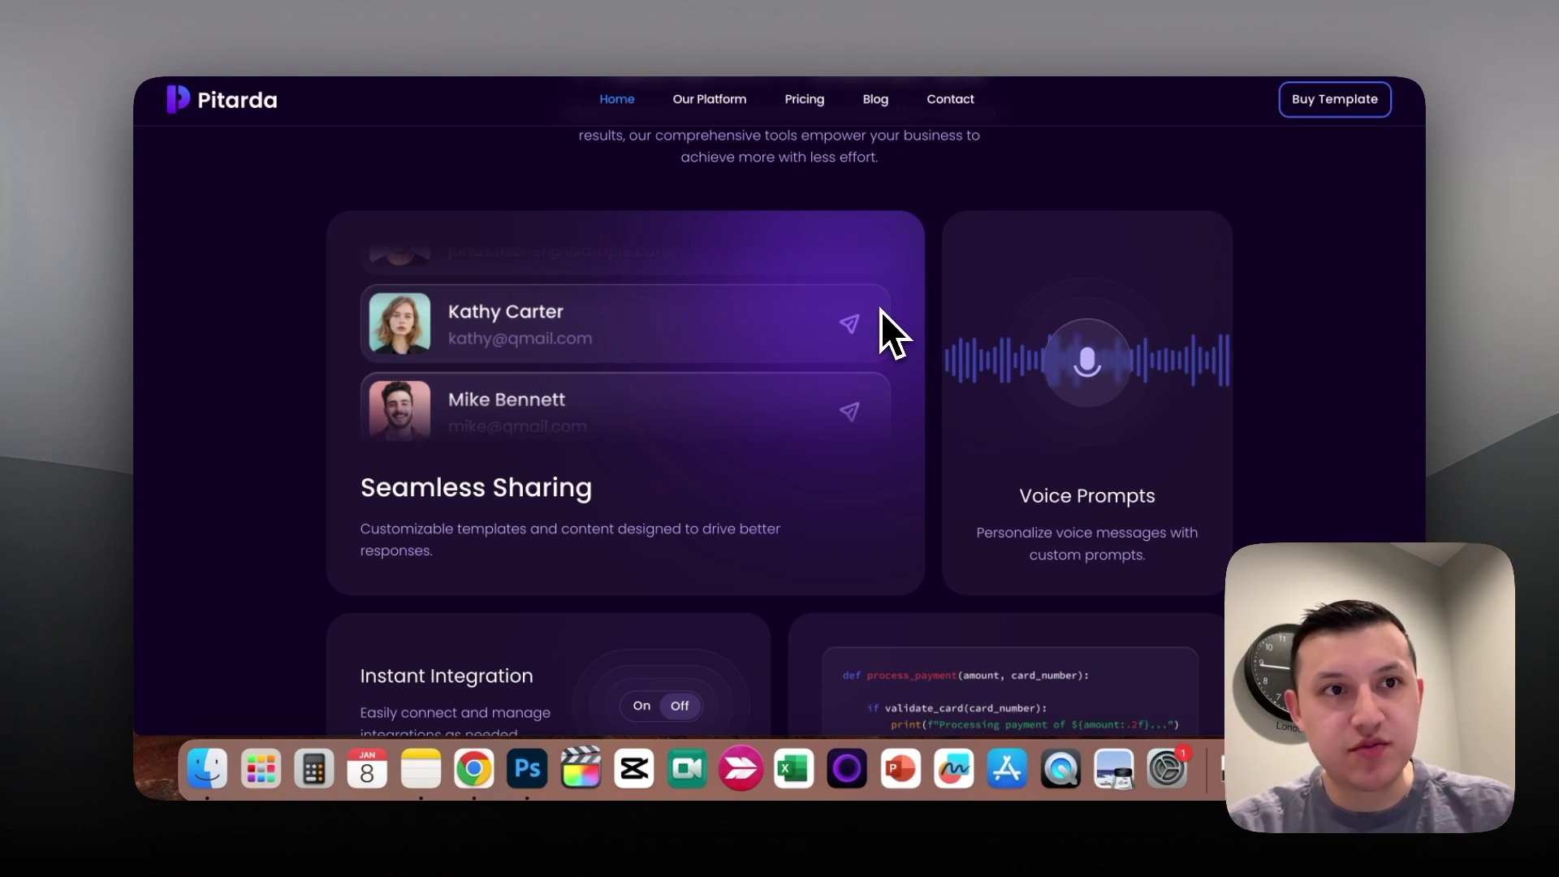
scroll(880, 310, up, 1)
scroll(431, 245, down, 3)
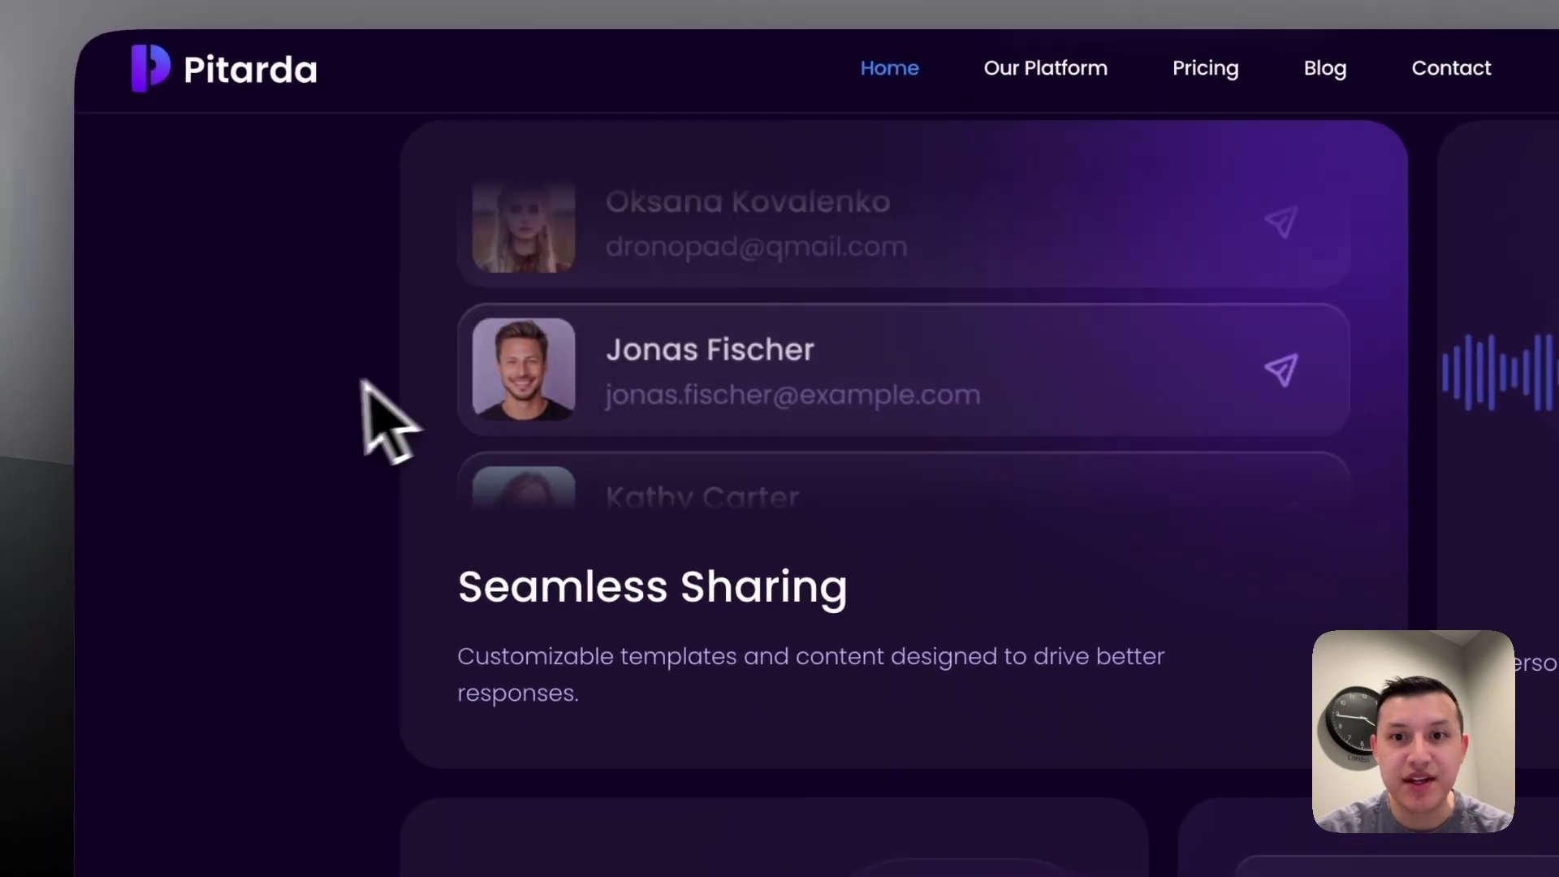
scroll(1357, 593, down, 1)
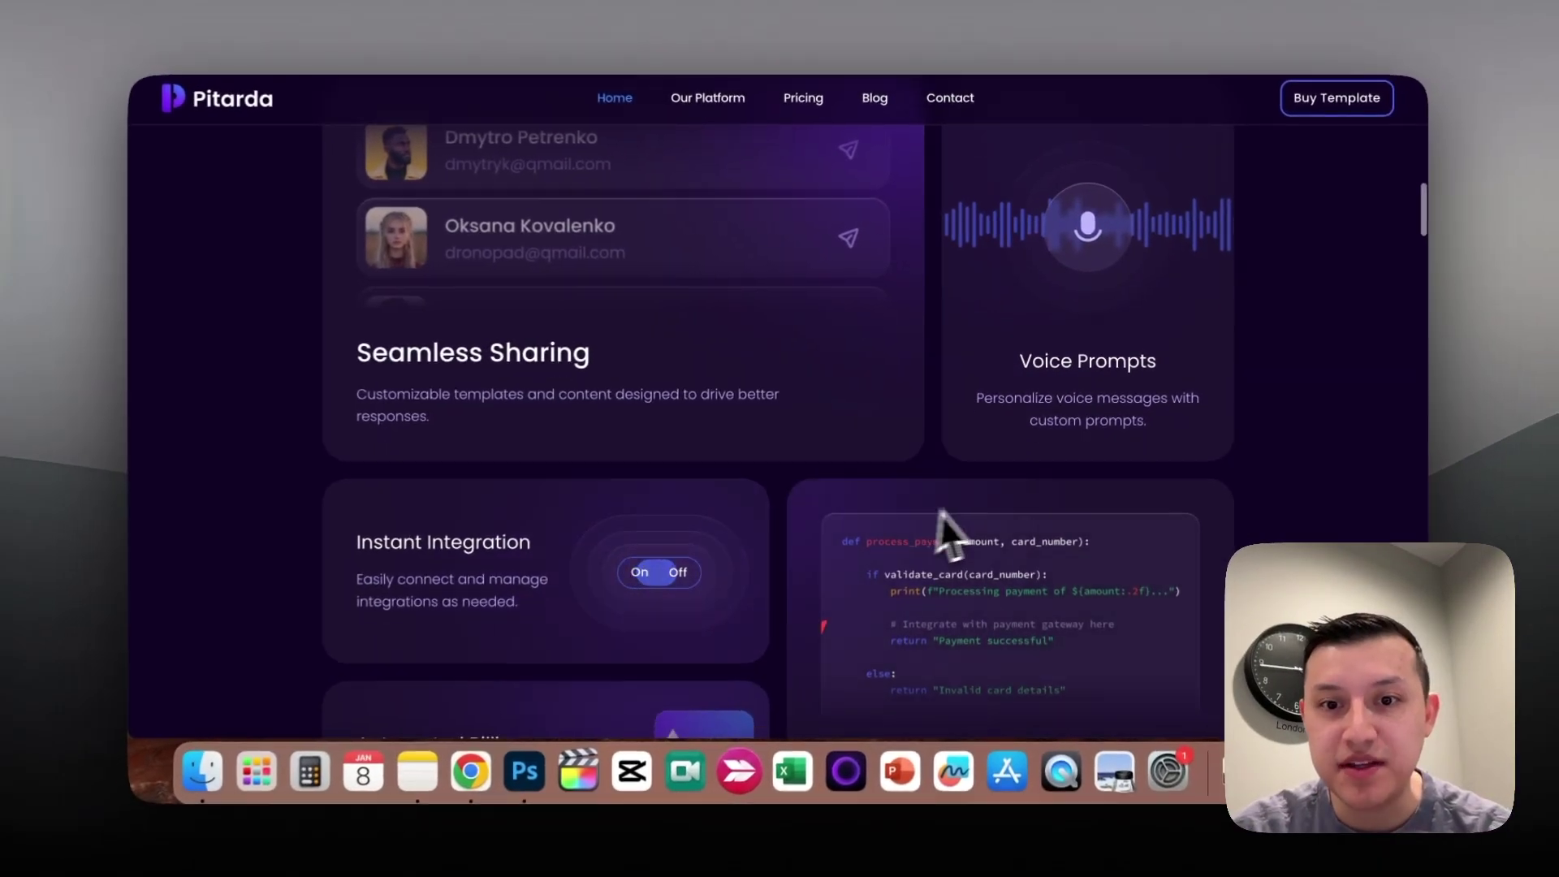
scroll(966, 532, down, 5)
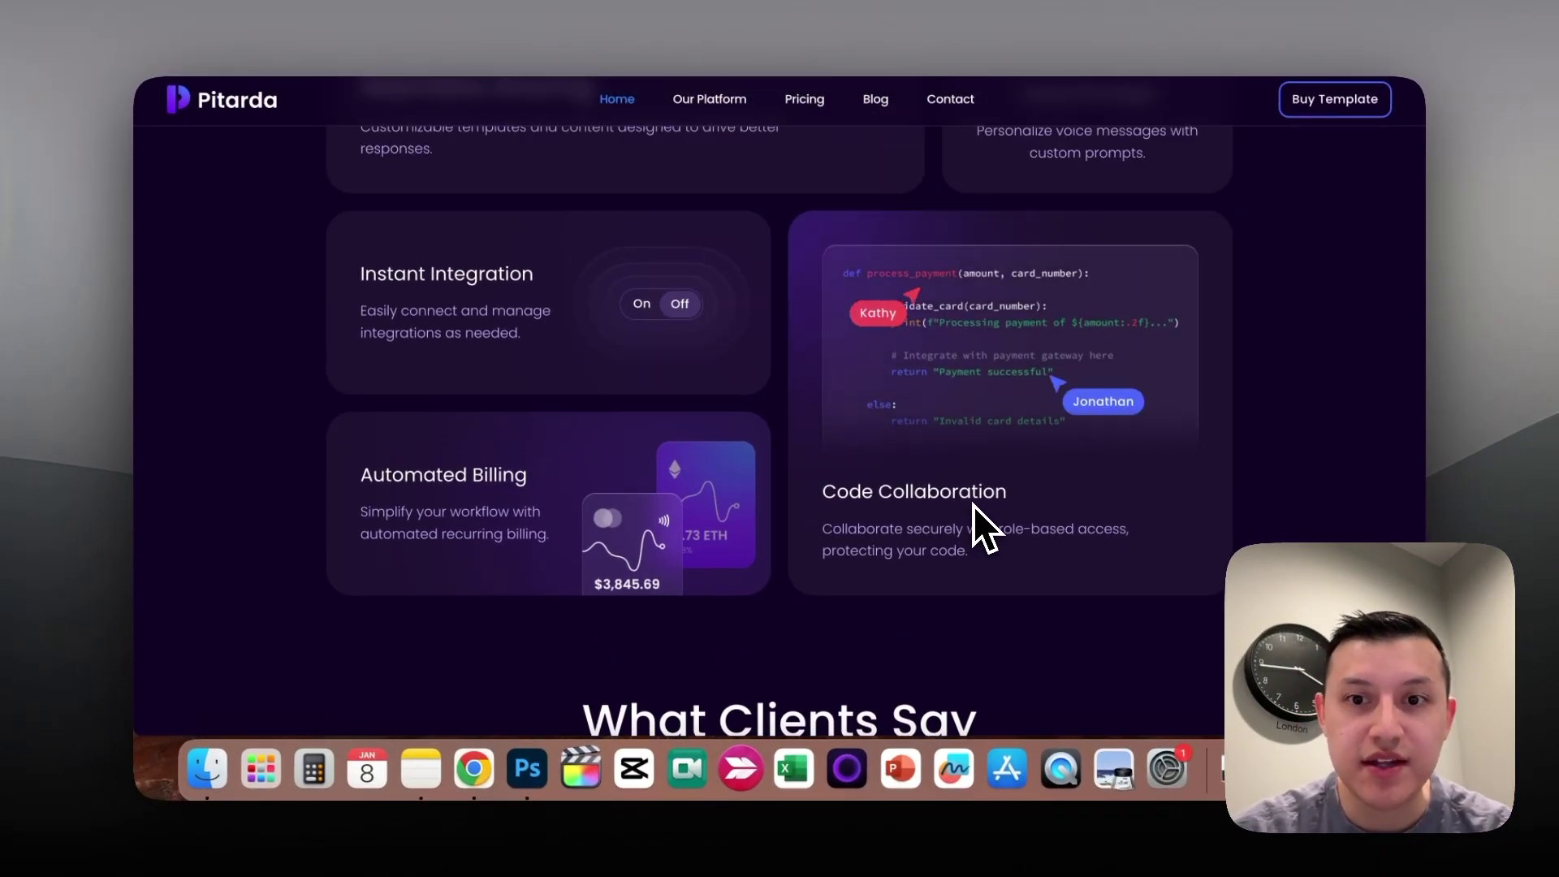
Step: Switch from the Pitarda site to the Surfer AI page and examine its feature card grid from Generate in 11 Languages to Templates
scroll(974, 505, up, 3)
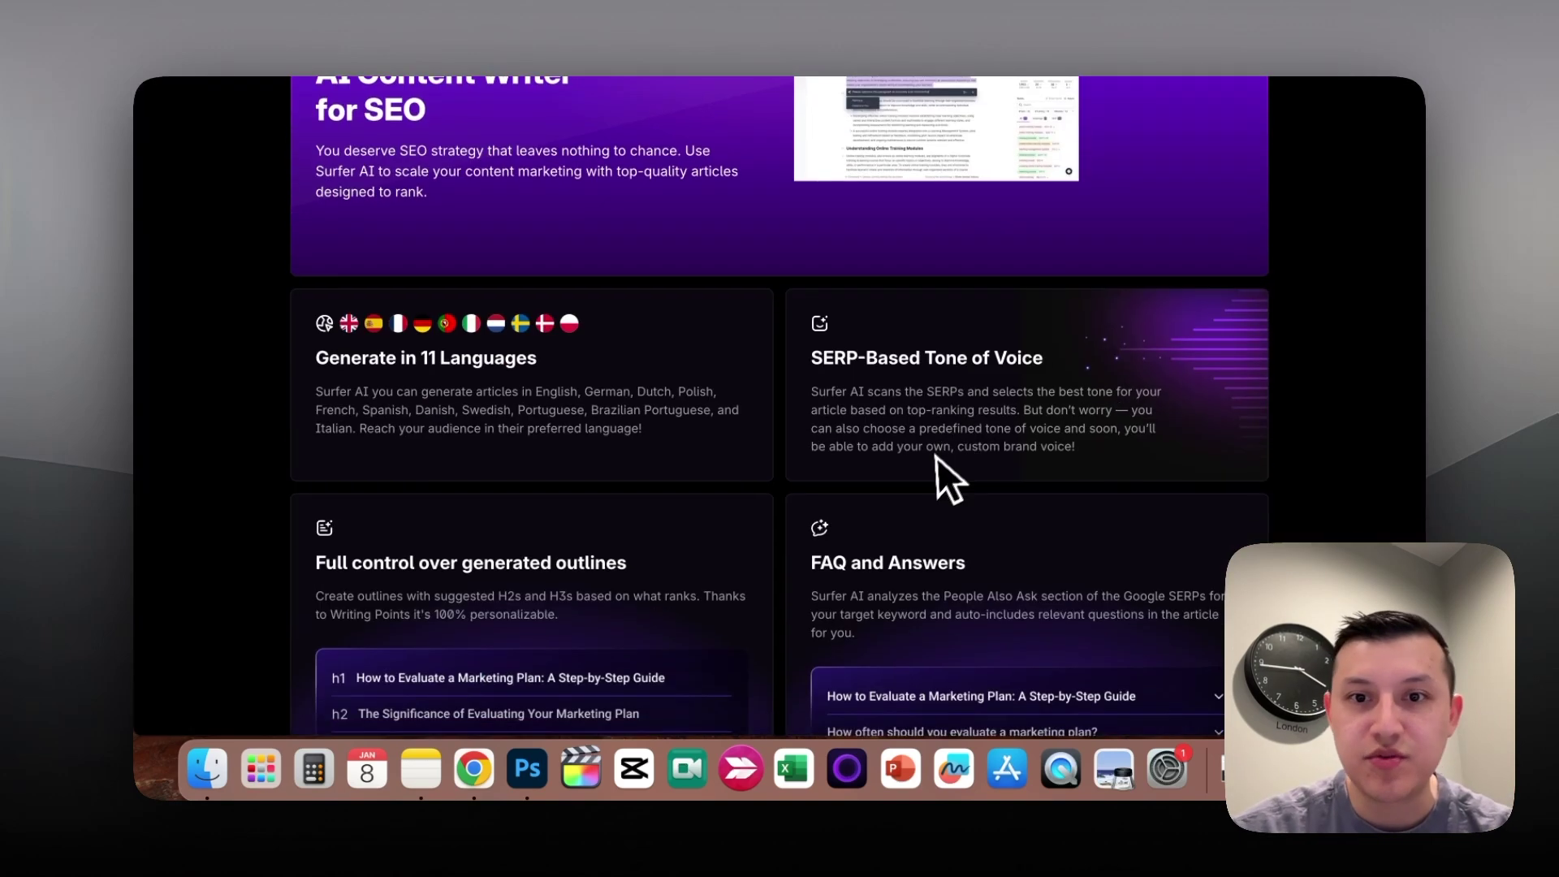
scroll(933, 462, down, 2)
scroll(932, 462, up, 2)
scroll(932, 462, down, 3)
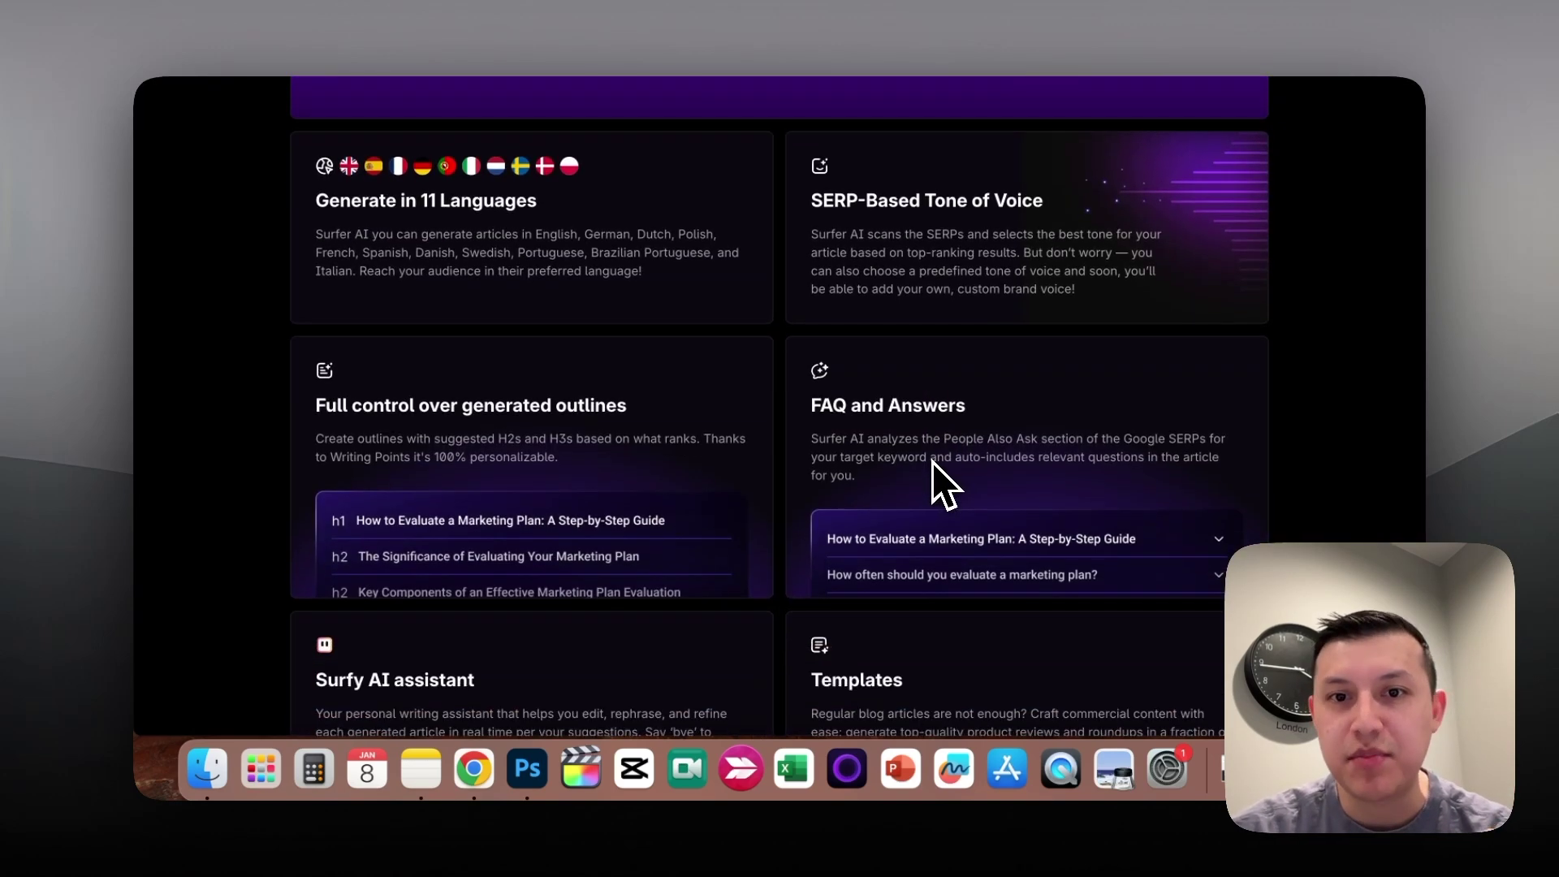
scroll(932, 461, up, 5)
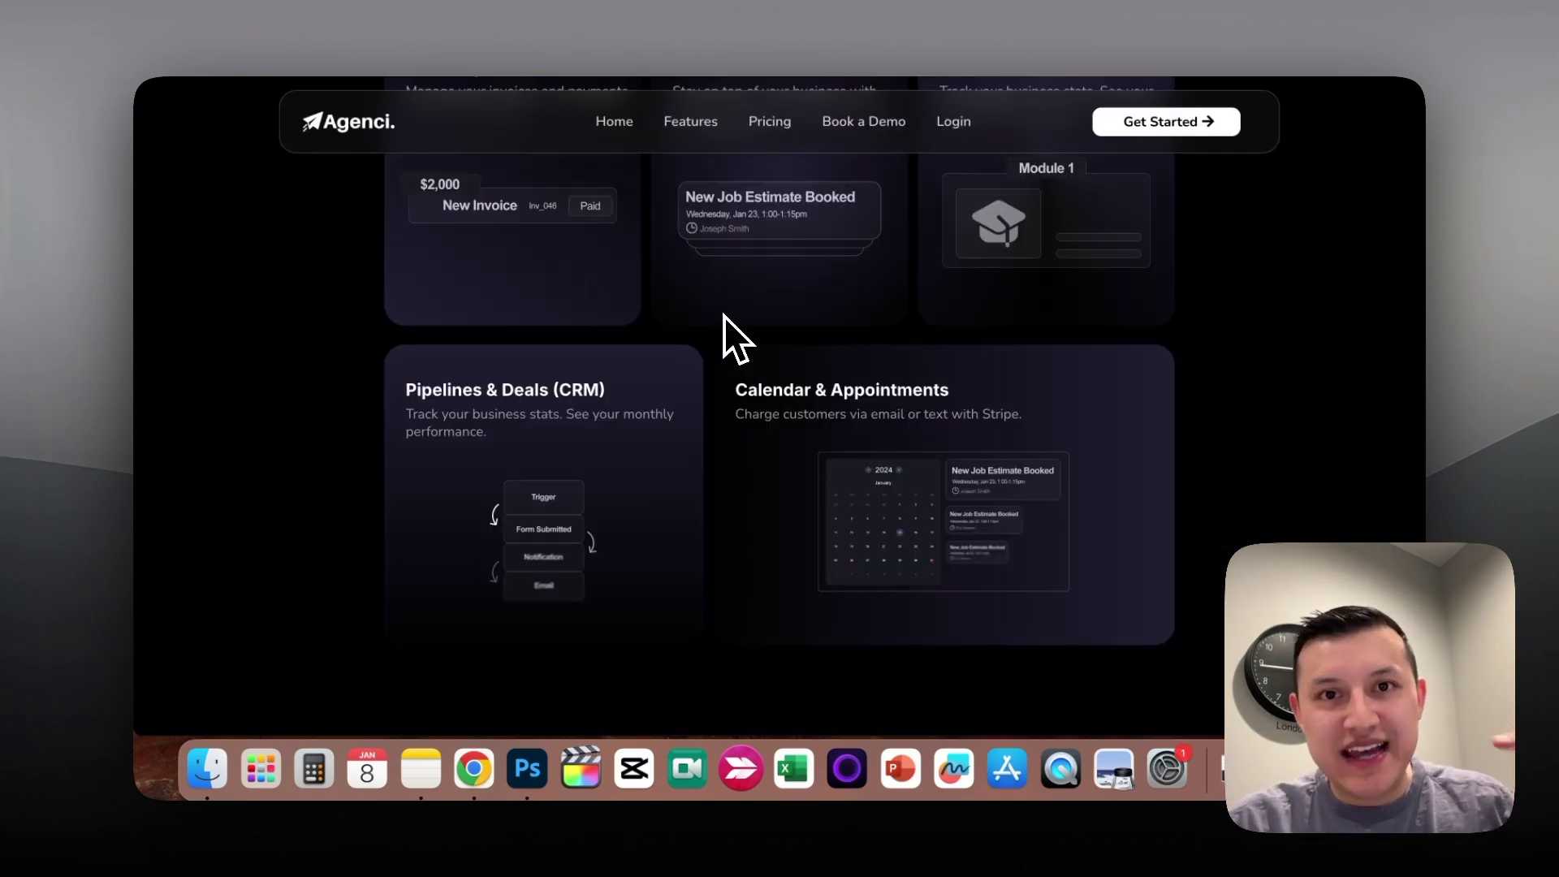
Step: Return to the live Agenci page and examine the Starter and Ultimate pricing cards in the Get Started today for free section
scroll(724, 315, down, 8)
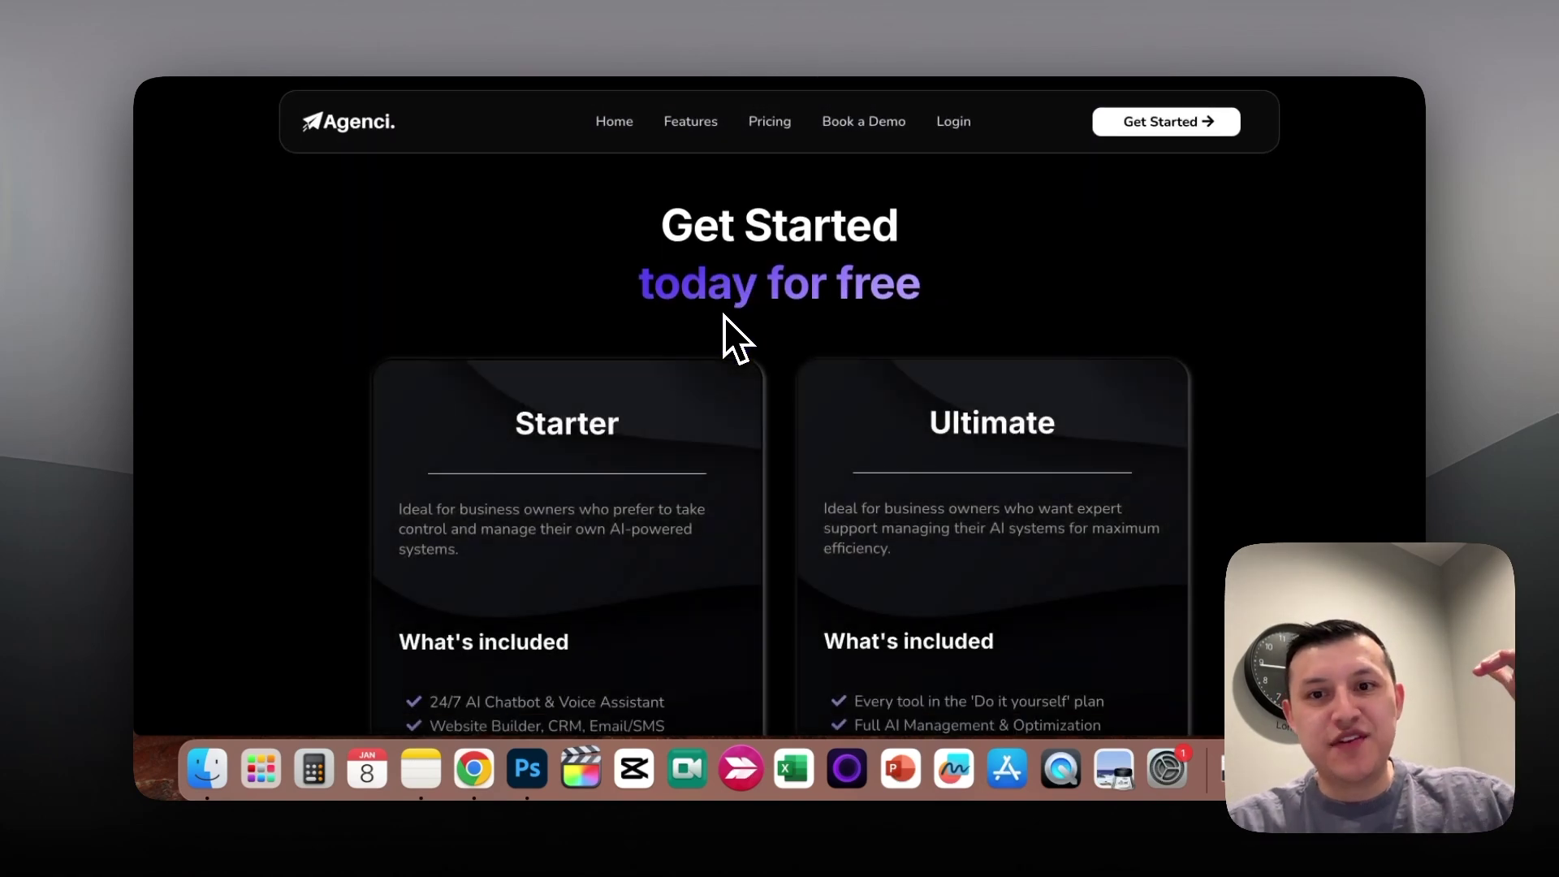
scroll(724, 315, down, 1)
scroll(724, 315, down, 3)
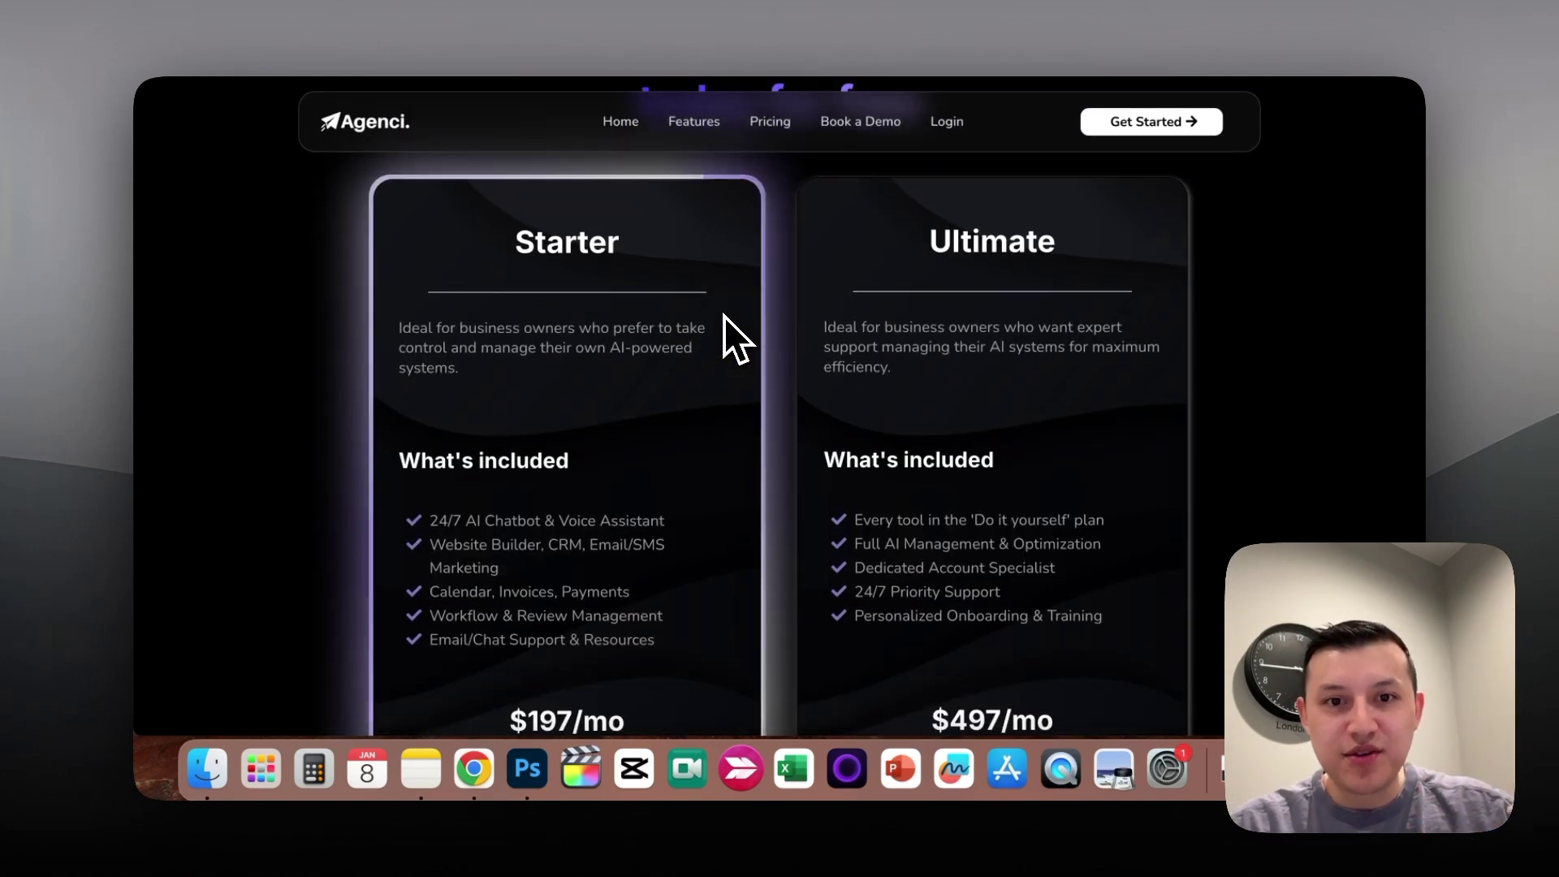
scroll(1291, 487, down, 2)
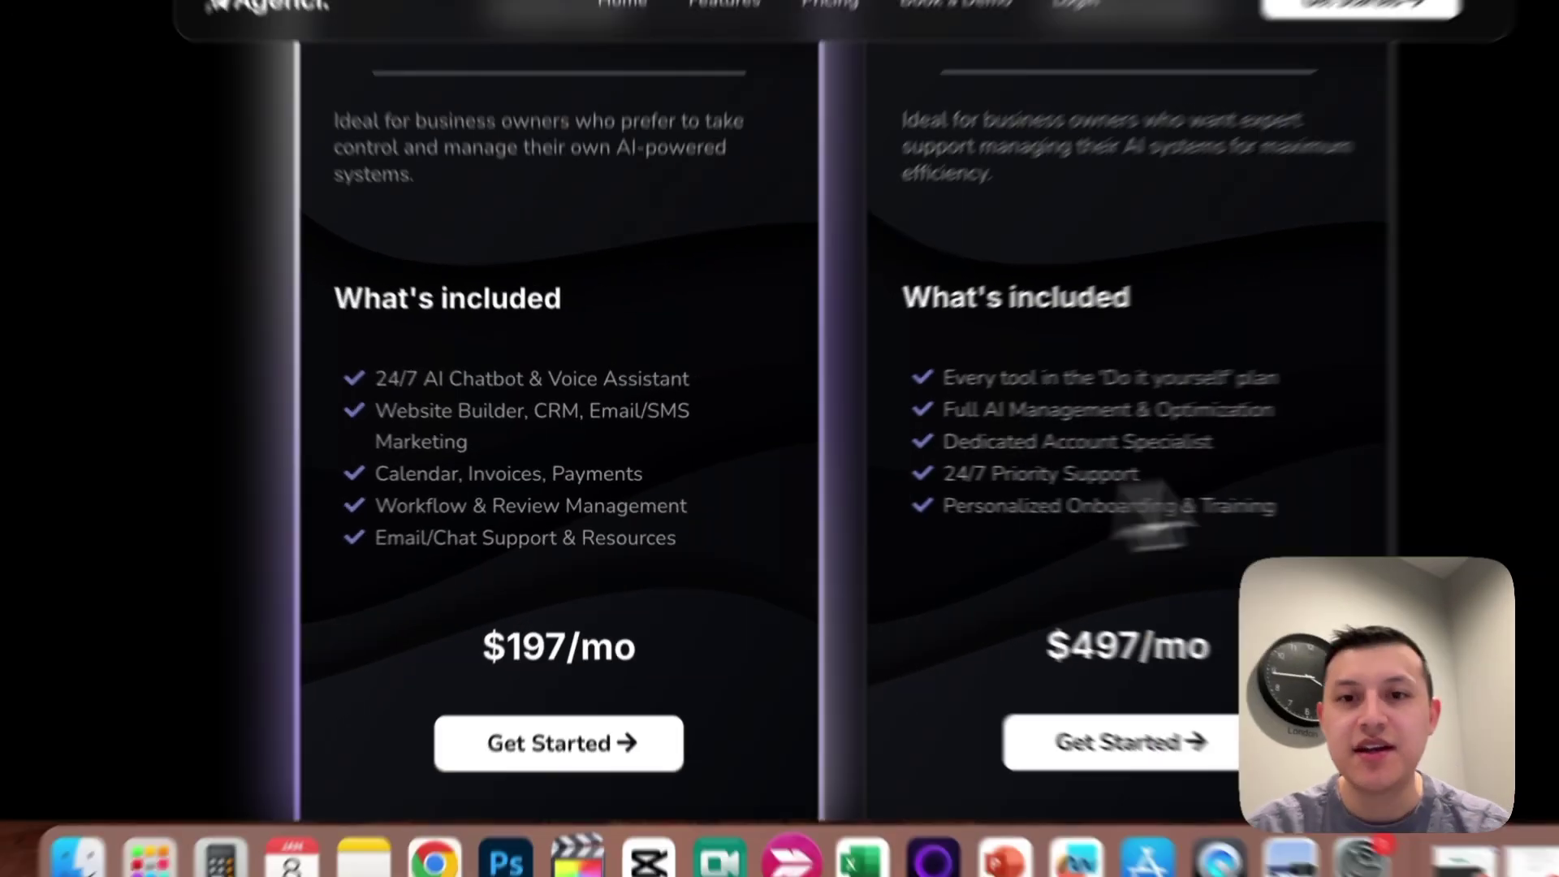
scroll(1368, 437, up, 5)
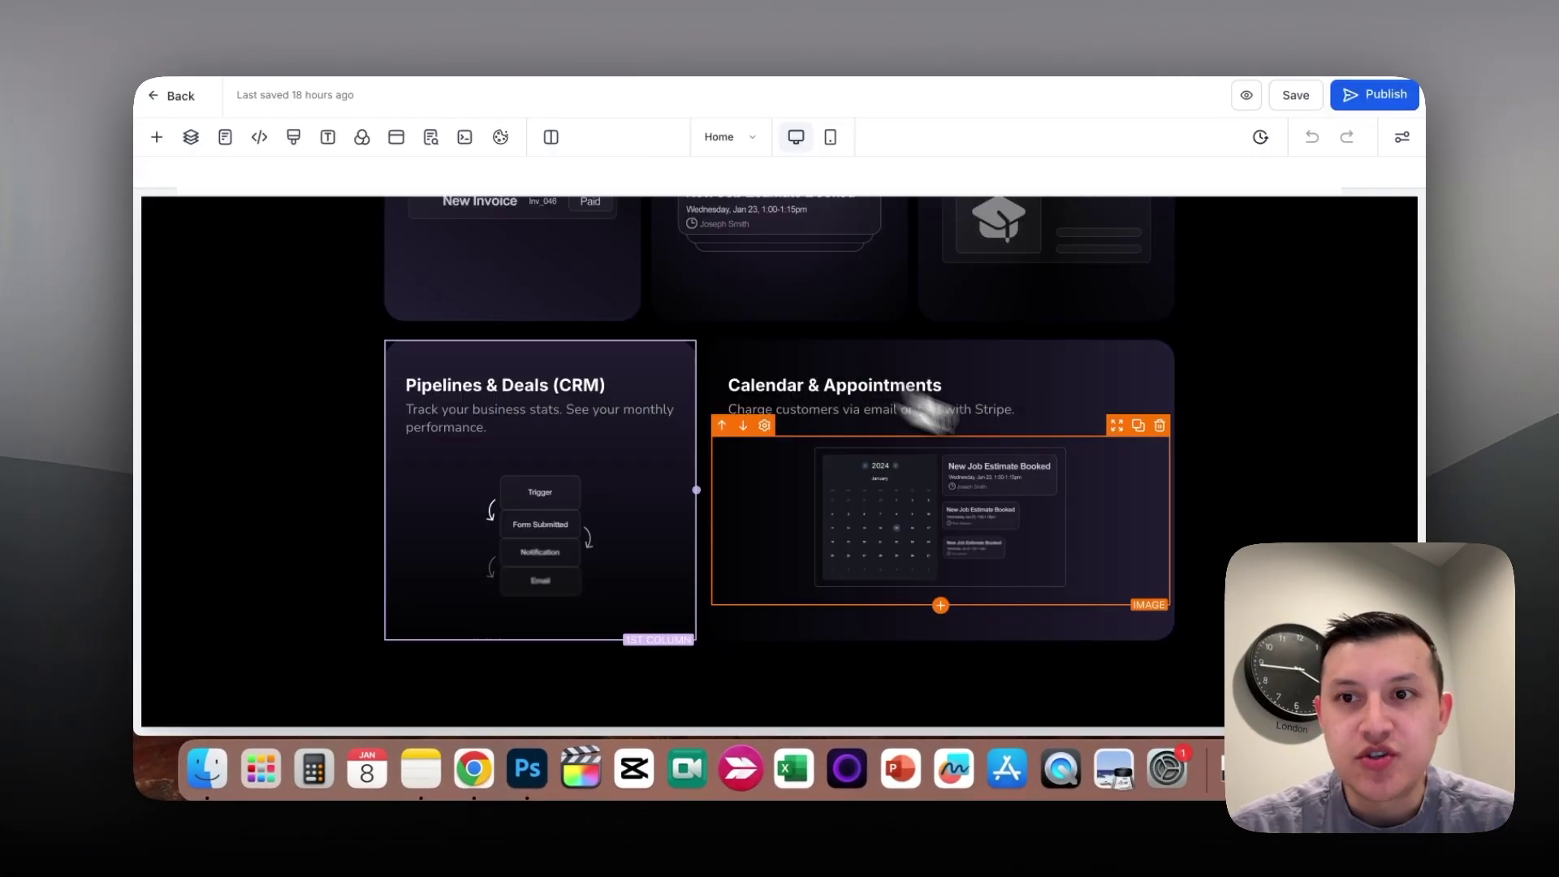
Step: Switch to the page editor and open the settings of the Starter pricing card's column
scroll(1090, 470, down, 10)
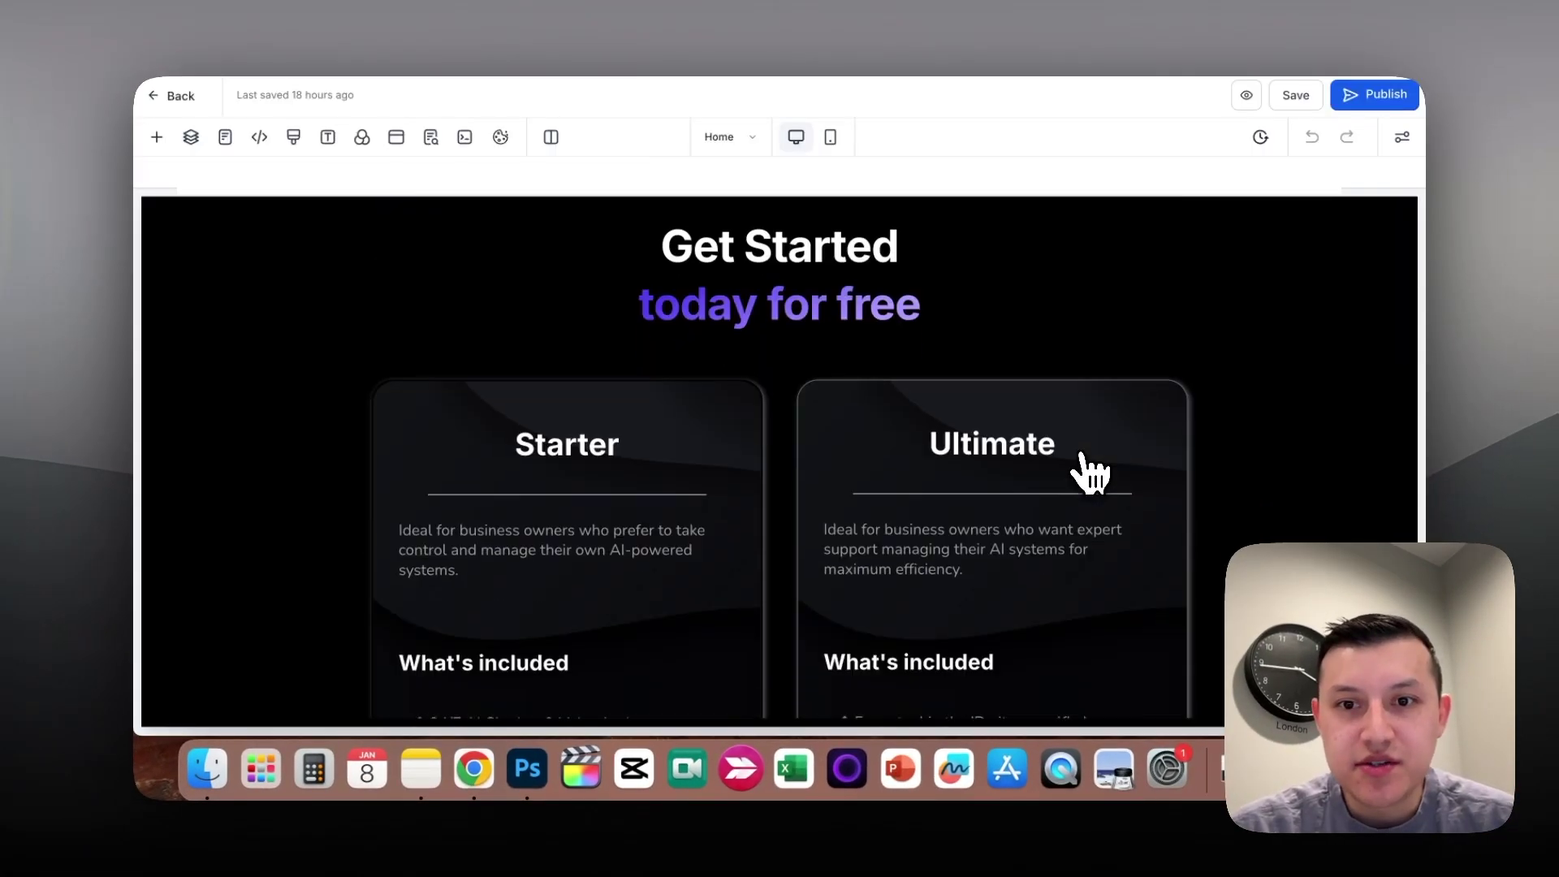
scroll(1089, 470, up, 2)
scroll(1089, 470, up, 1)
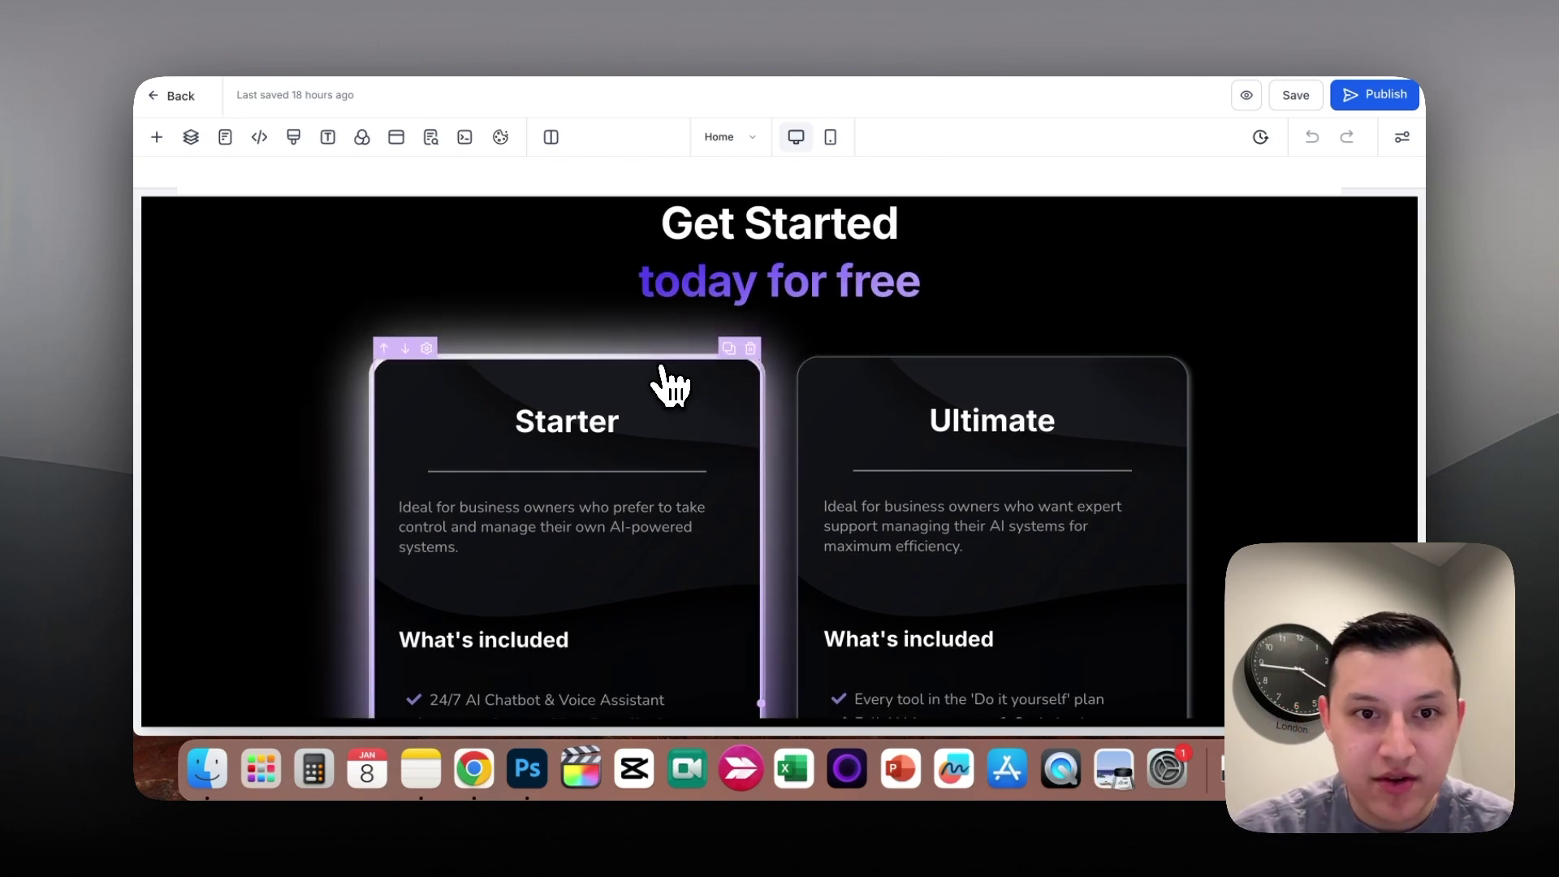
scroll(674, 390, down, 2)
scroll(687, 388, down, 5)
scroll(479, 367, up, 7)
click(474, 361)
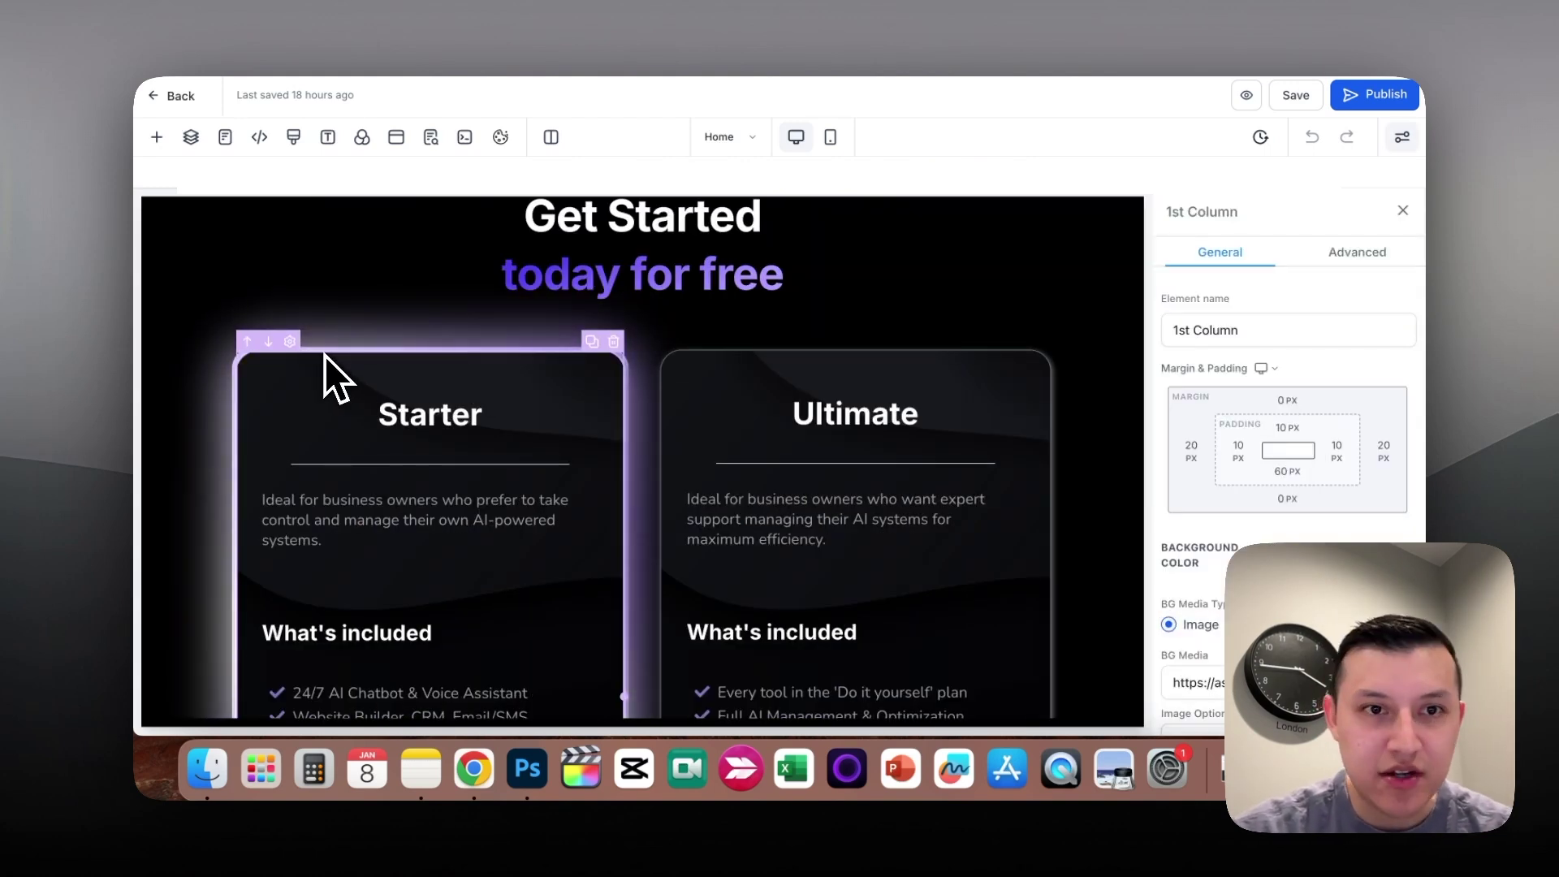
Step: Compare the Starter and Ultimate pricing cards in the editor, from their titles to the Get Started buttons
scroll(406, 426, down, 5)
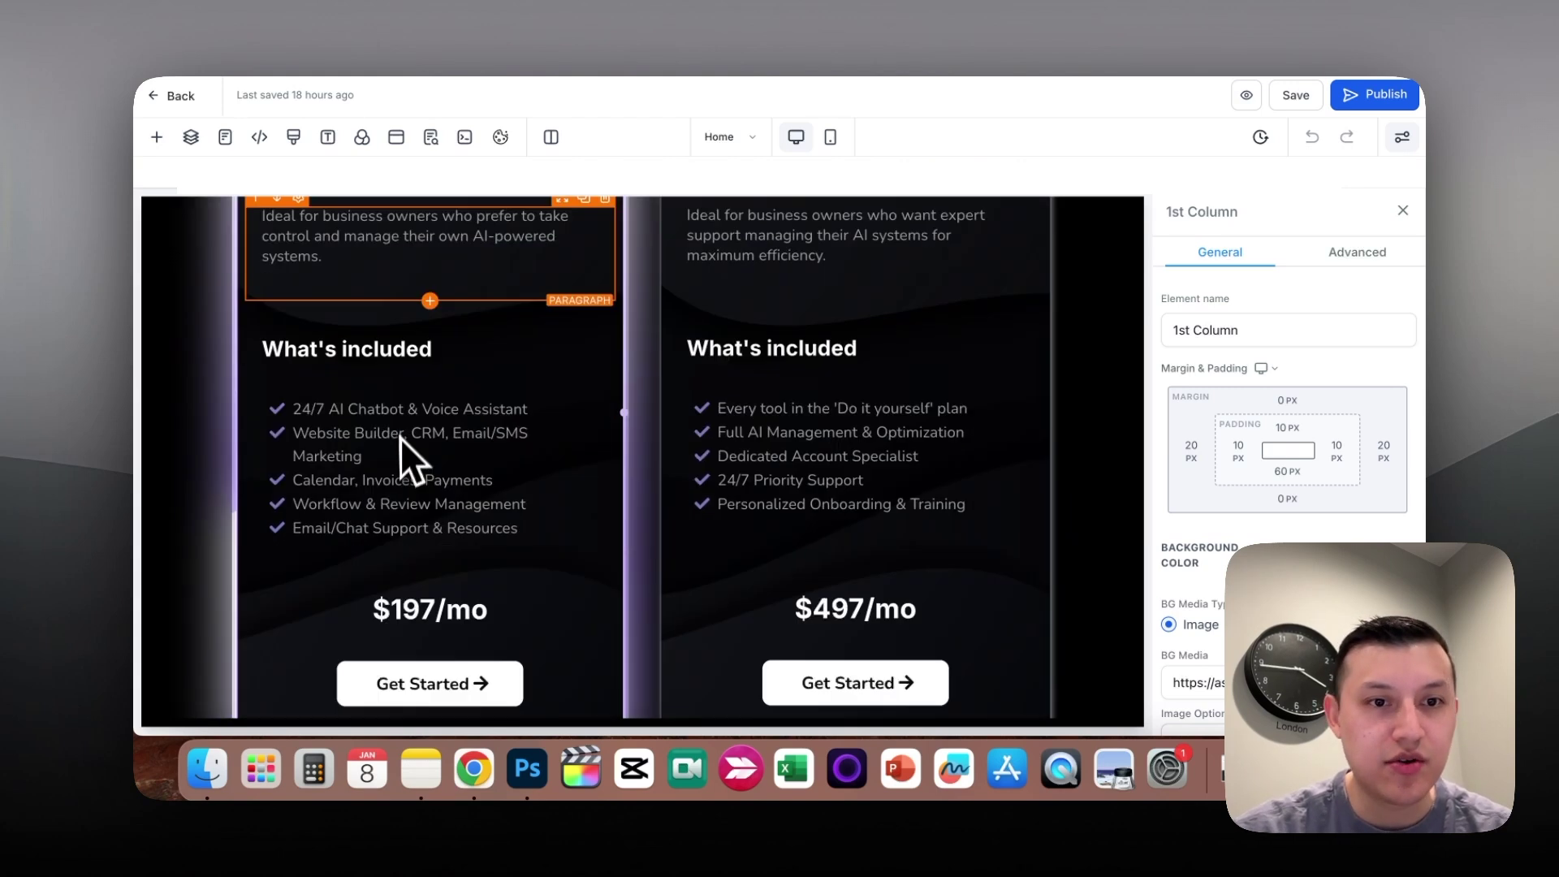
scroll(393, 630, up, 5)
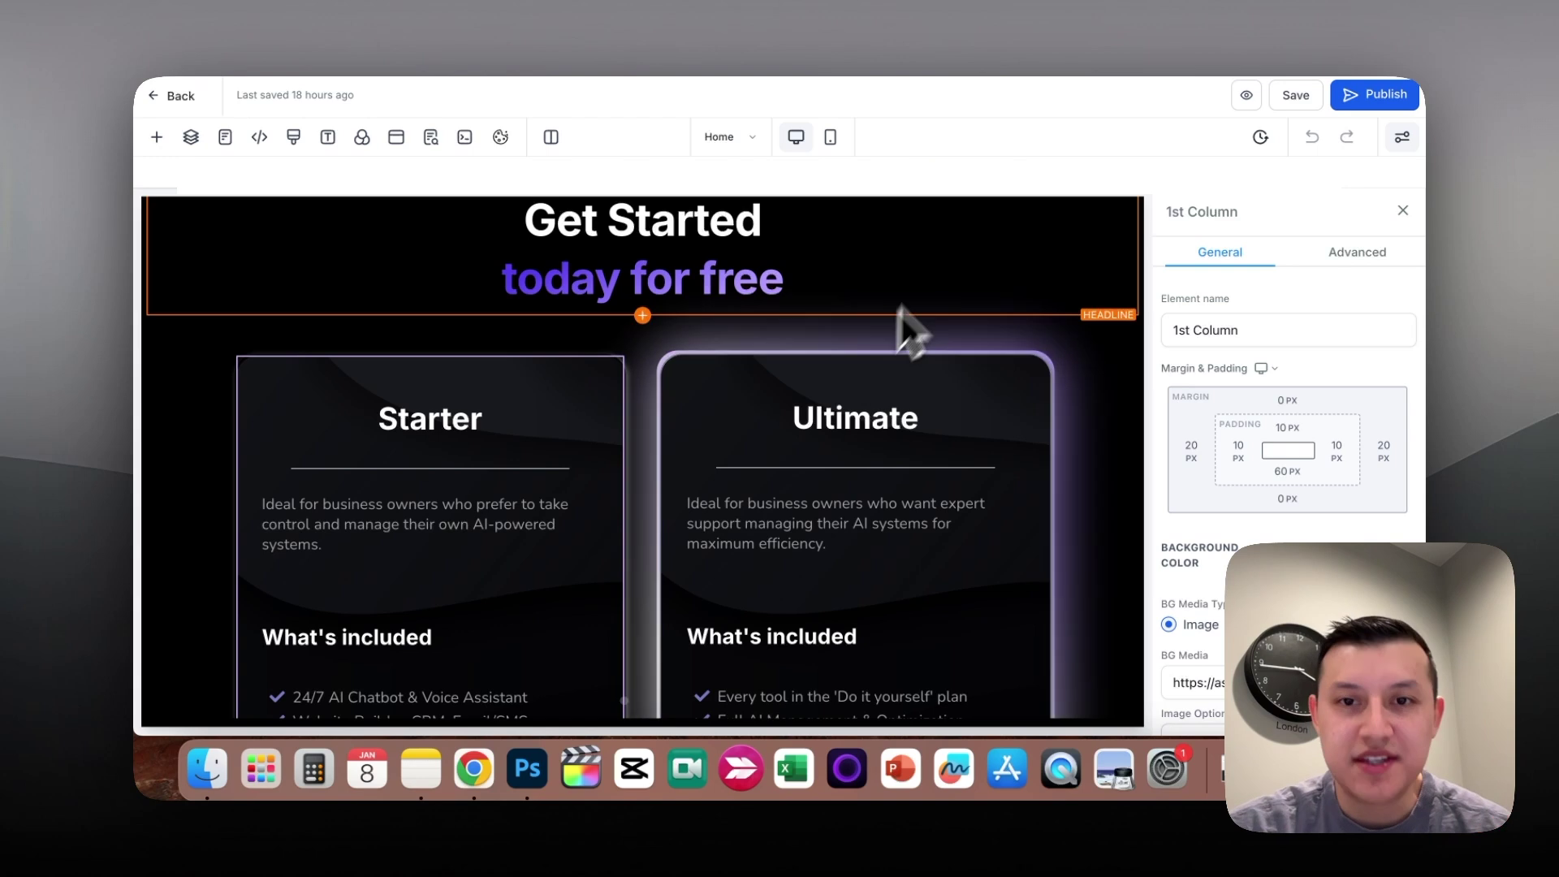
scroll(945, 251, down, 6)
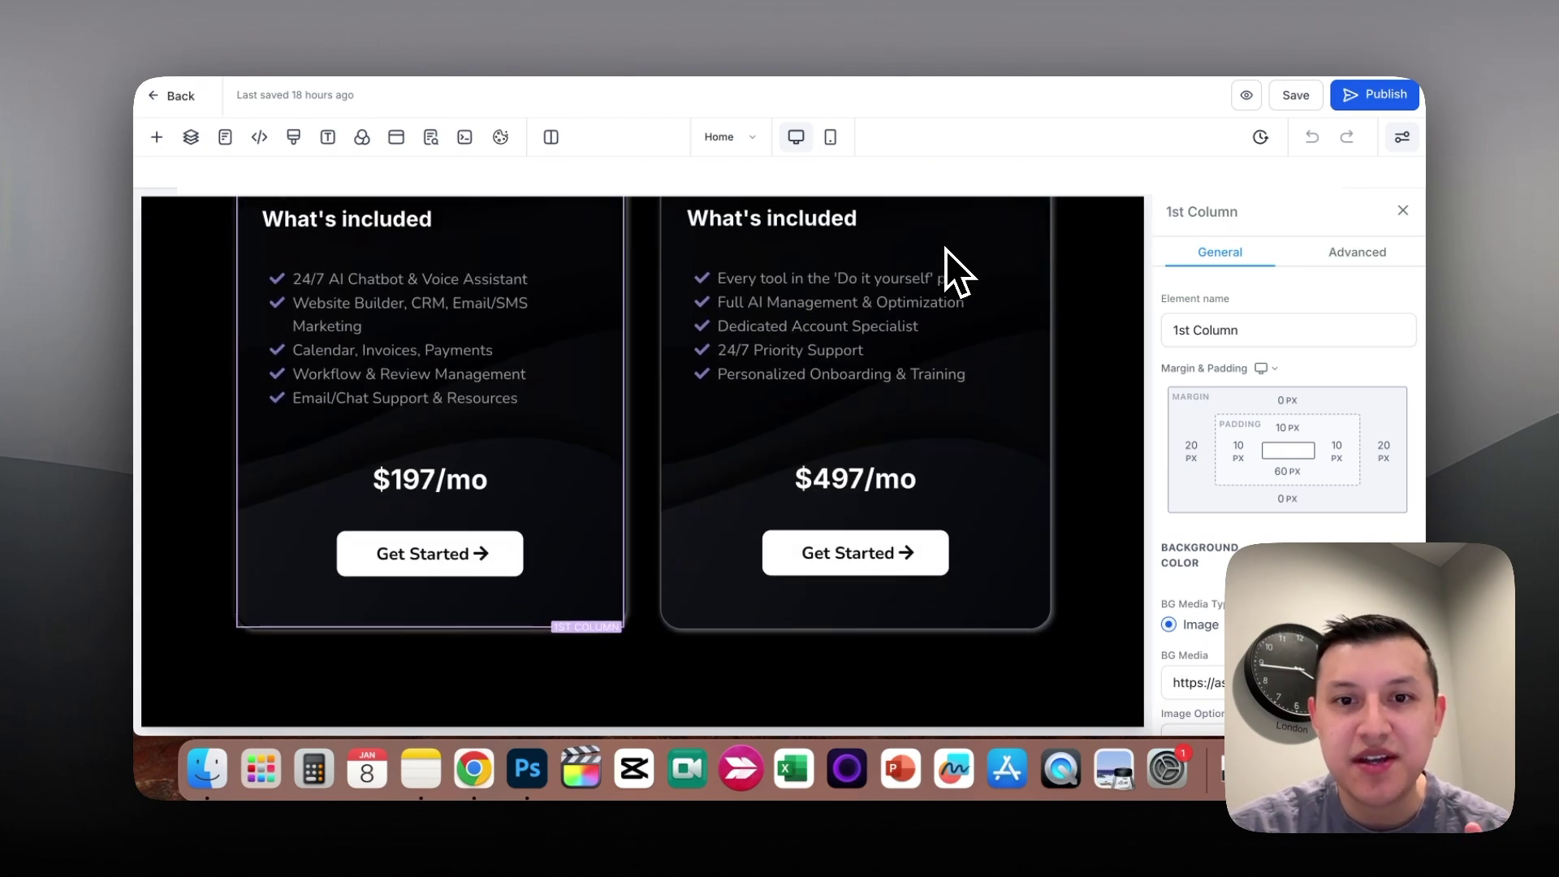